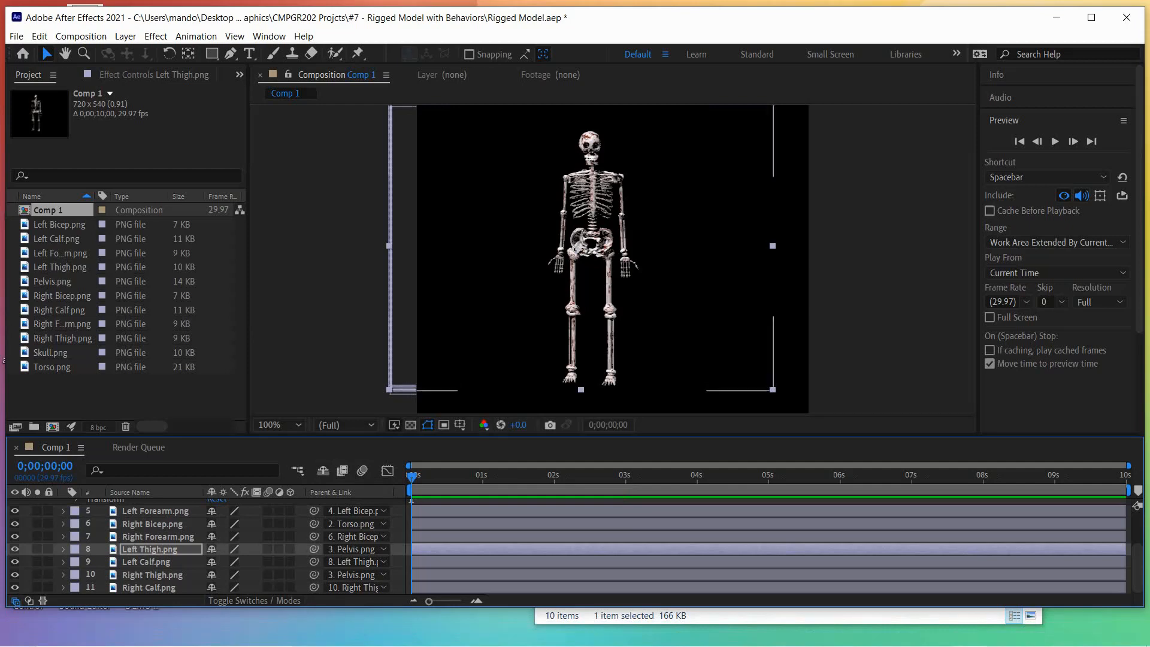
Keyframe the Left Thigh layer's rotation at 0° at the composition start and at 82° at 1 second.
{"action": "left_click", "coordinate": [149, 549]}
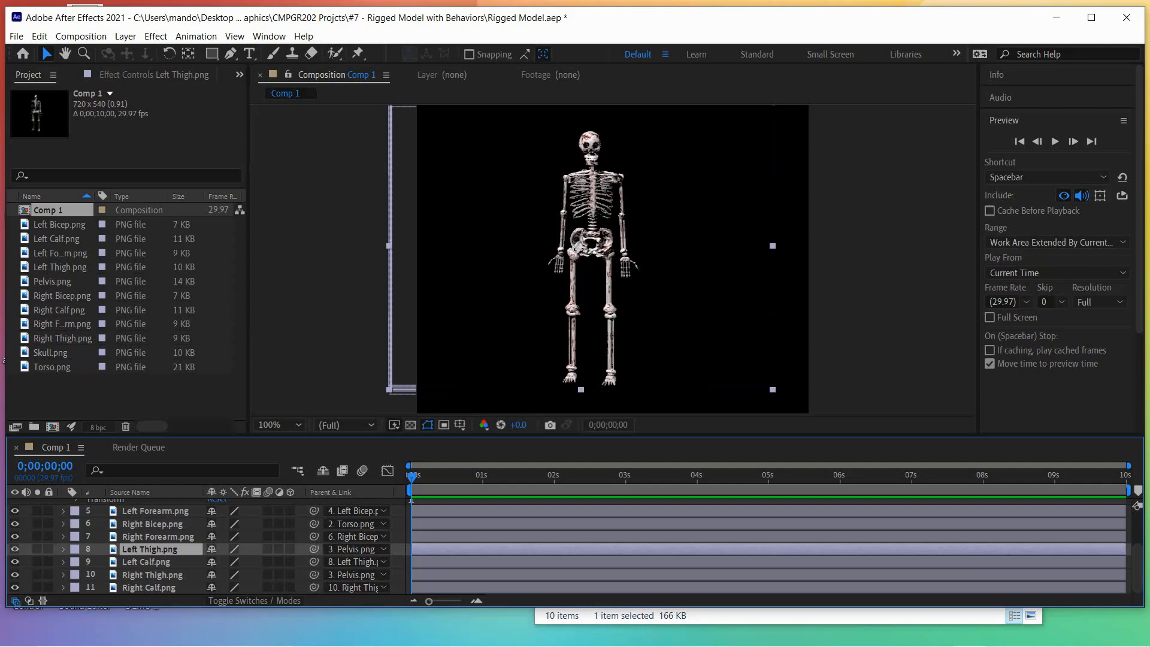
{"action": "key", "text": "ctrl+grave"}
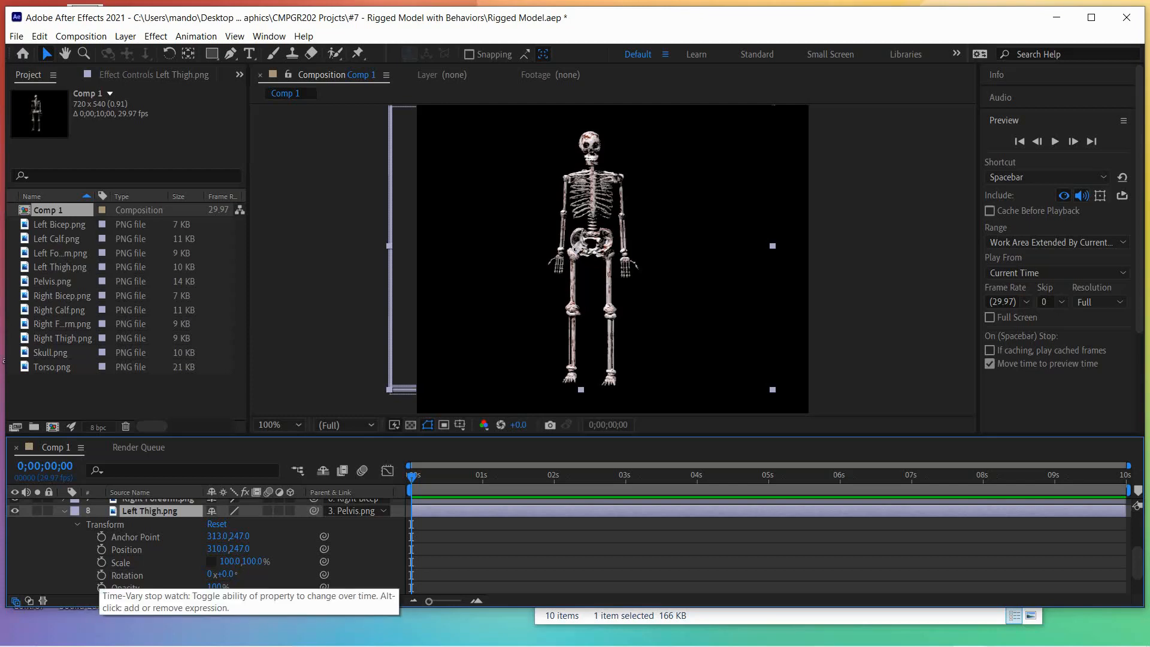
{"action": "left_click", "coordinate": [101, 576]}
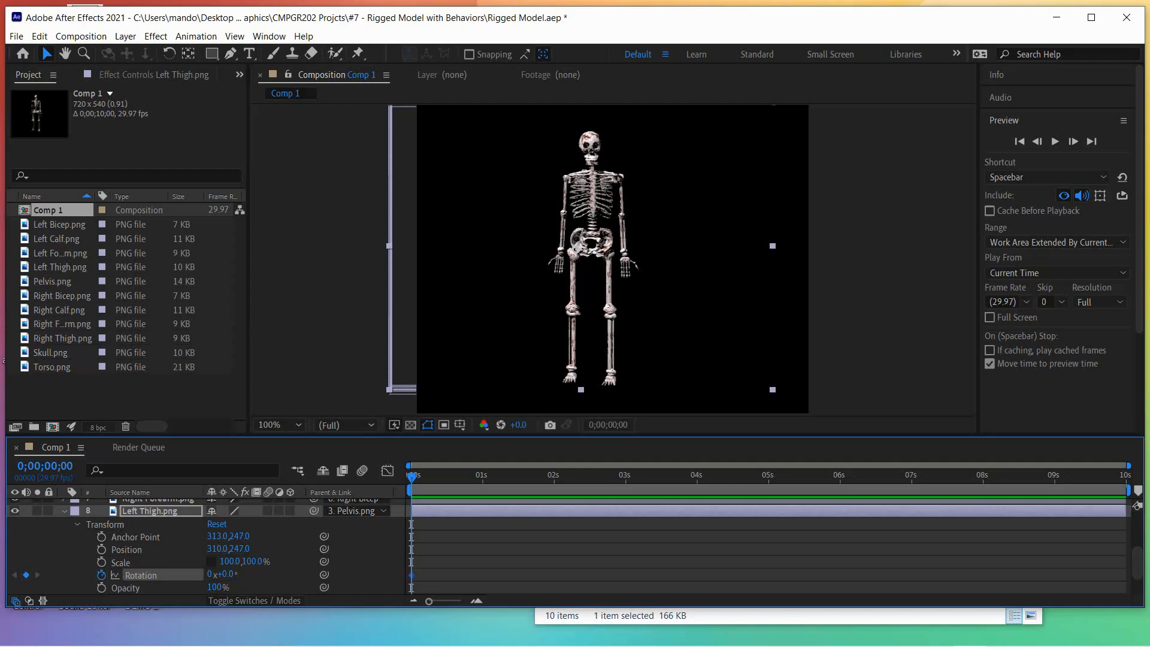
{"action": "key", "text": "space"}
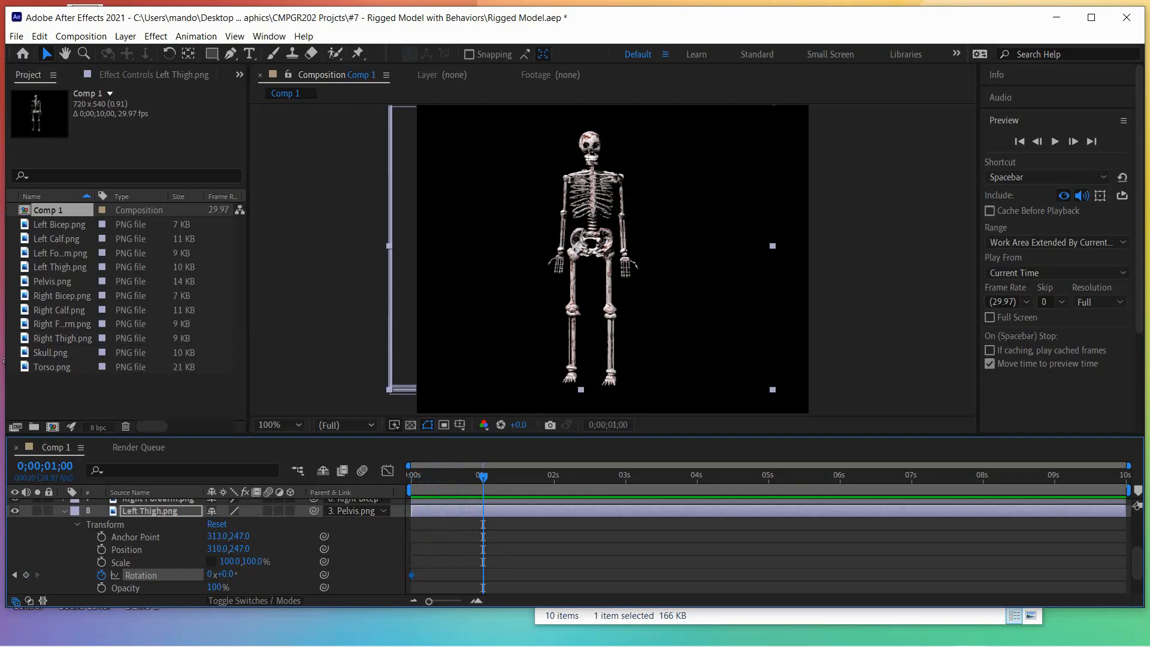
{"action": "left_click_drag", "start_coordinate": [225, 574], "coordinate": [274, 574]}
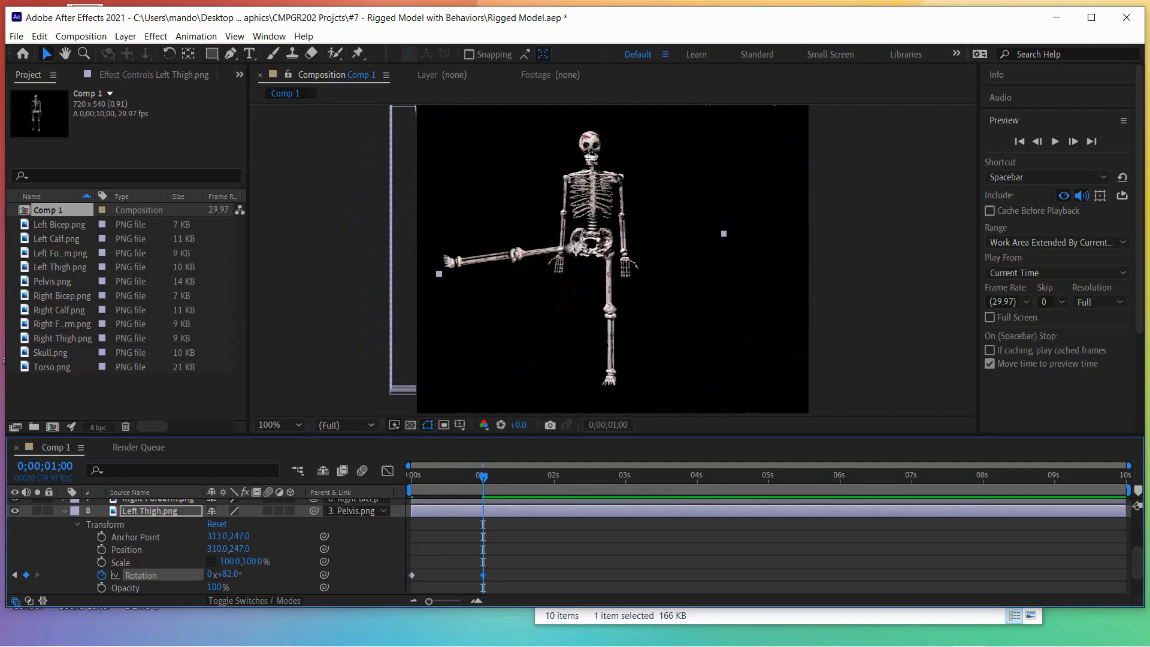
Copy the Left Thigh's first rotation keyframe to 2 seconds and play the leg kick from the start.
{"action": "left_click_drag", "start_coordinate": [483, 476], "coordinate": [555, 476]}
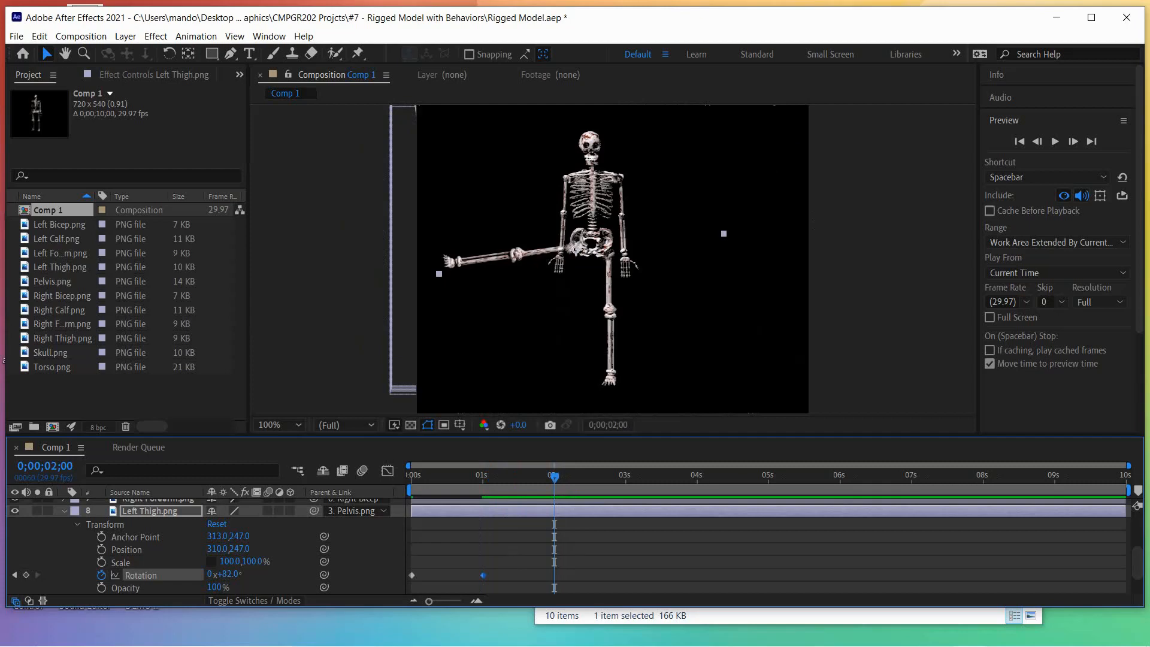
{"action": "left_click", "coordinate": [411, 575]}
{"action": "key", "text": "F2"}
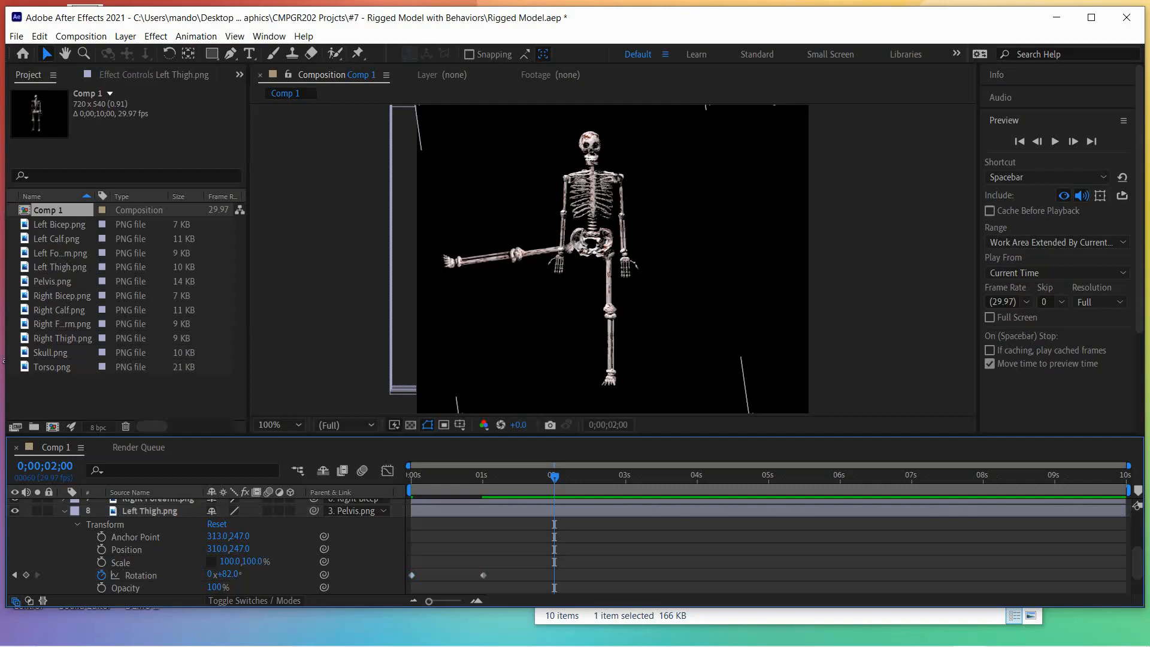
{"action": "left_click", "coordinate": [141, 575]}
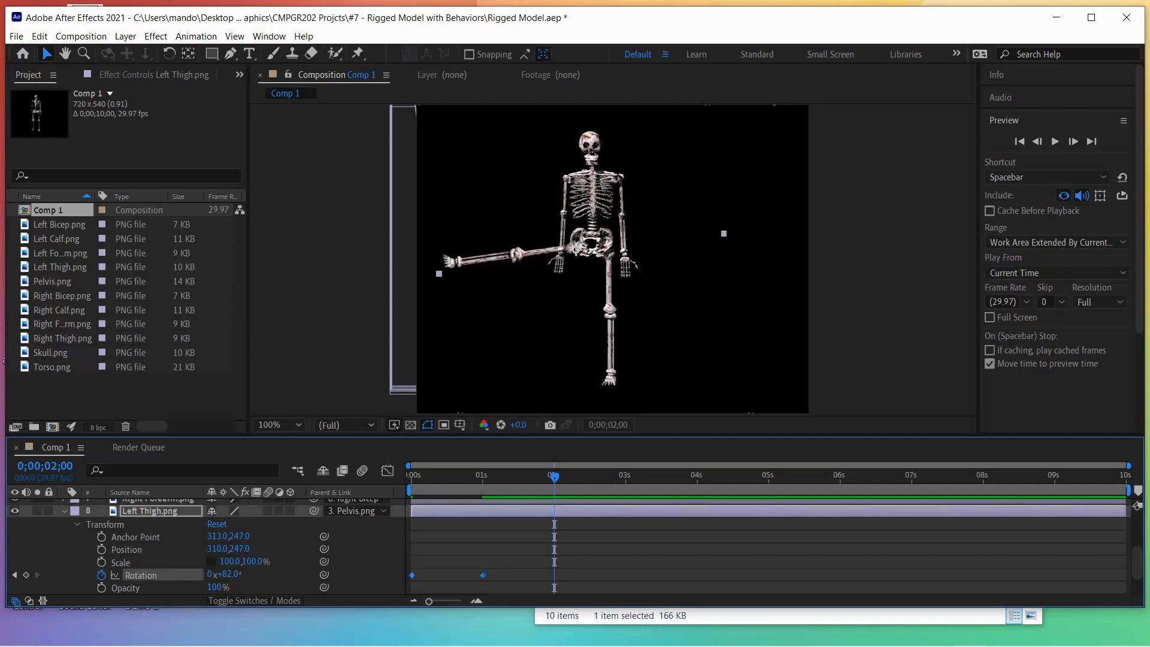
{"action": "key", "text": "ctrl+v"}
{"action": "key", "text": "space"}
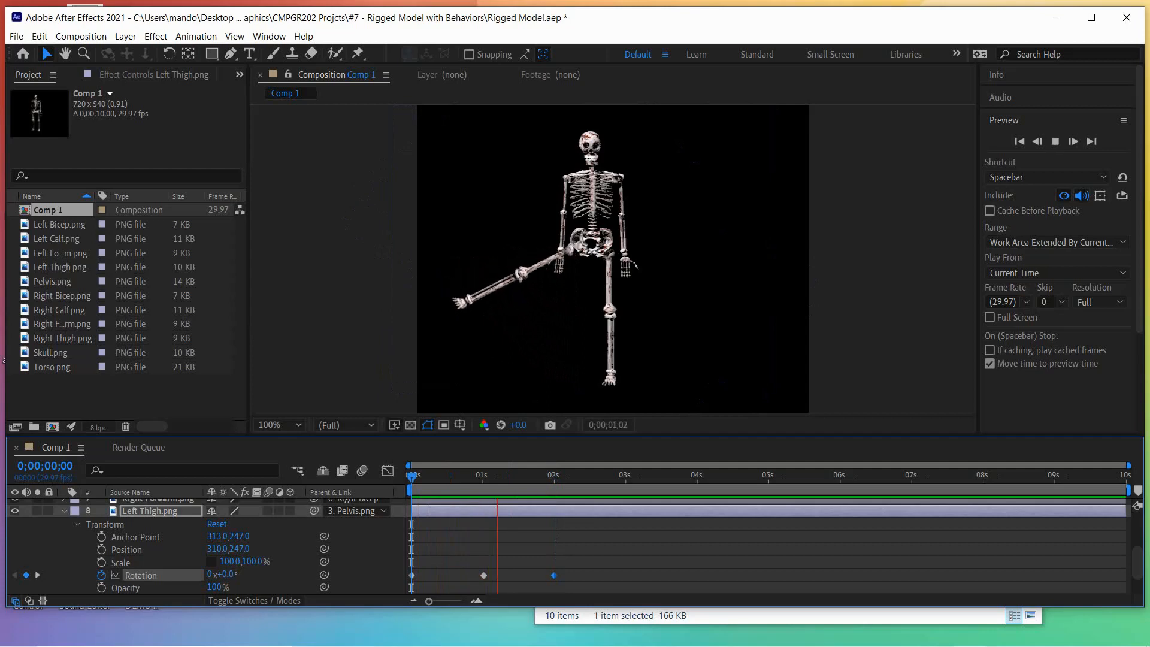
{"action": "key", "text": "space"}
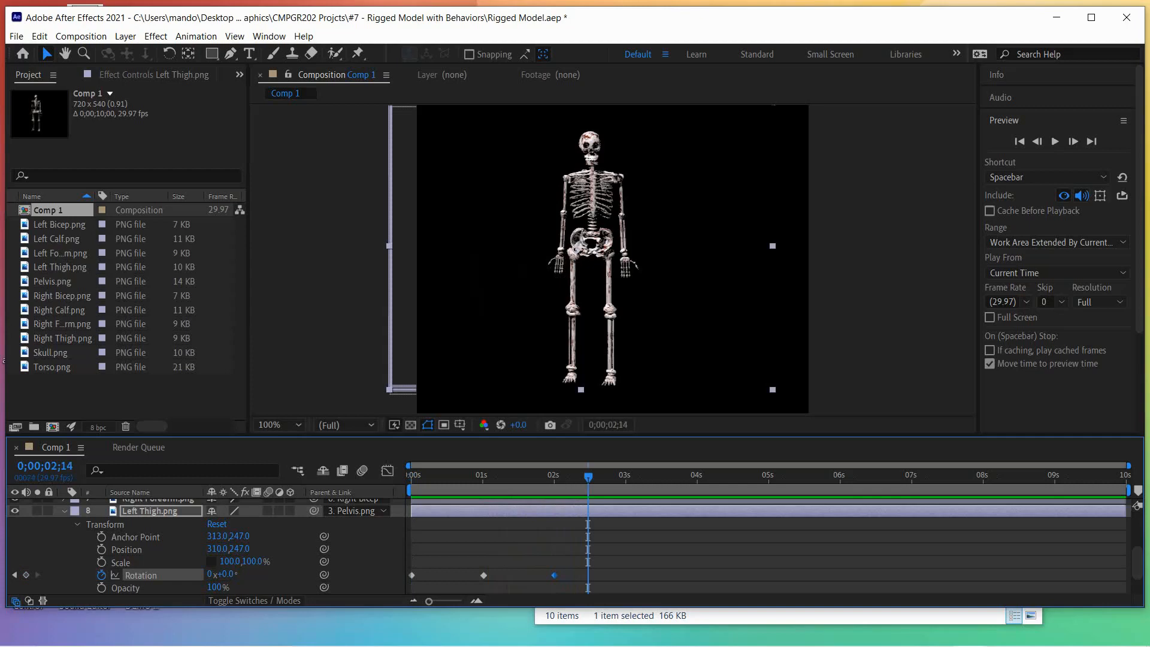
{"action": "left_click", "coordinate": [77, 524]}
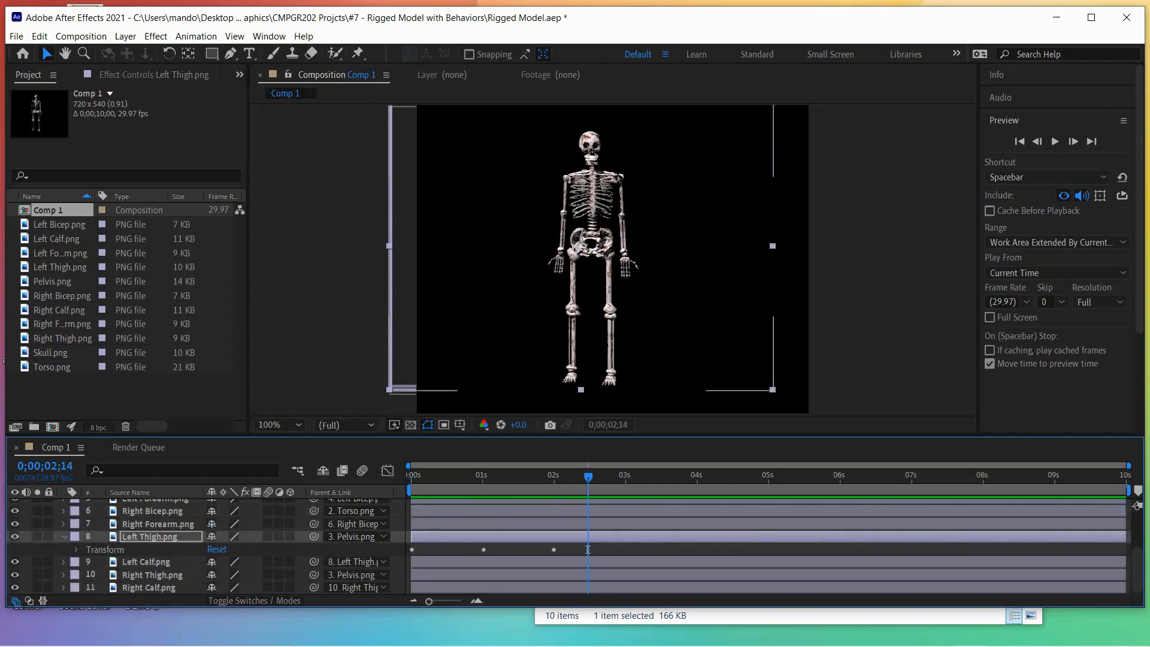
Keyframe the Right Thigh layer's rotation at 0° at both the composition start and 0;00;02;03.
{"action": "left_click", "coordinate": [152, 574]}
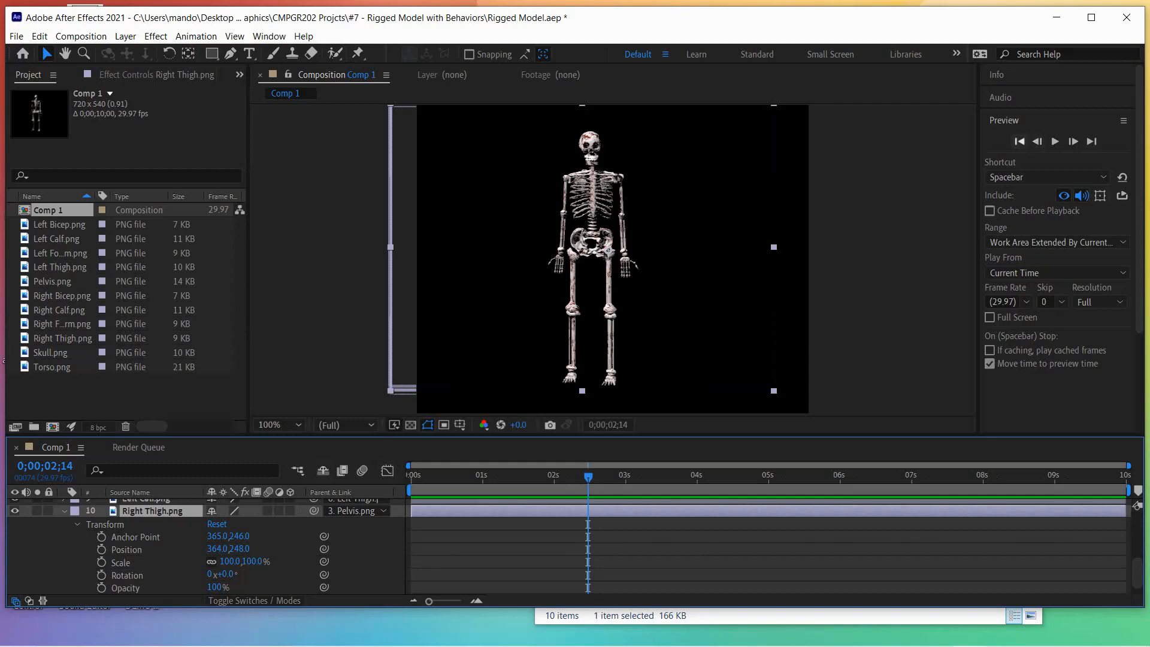
{"action": "left_click", "coordinate": [1020, 141]}
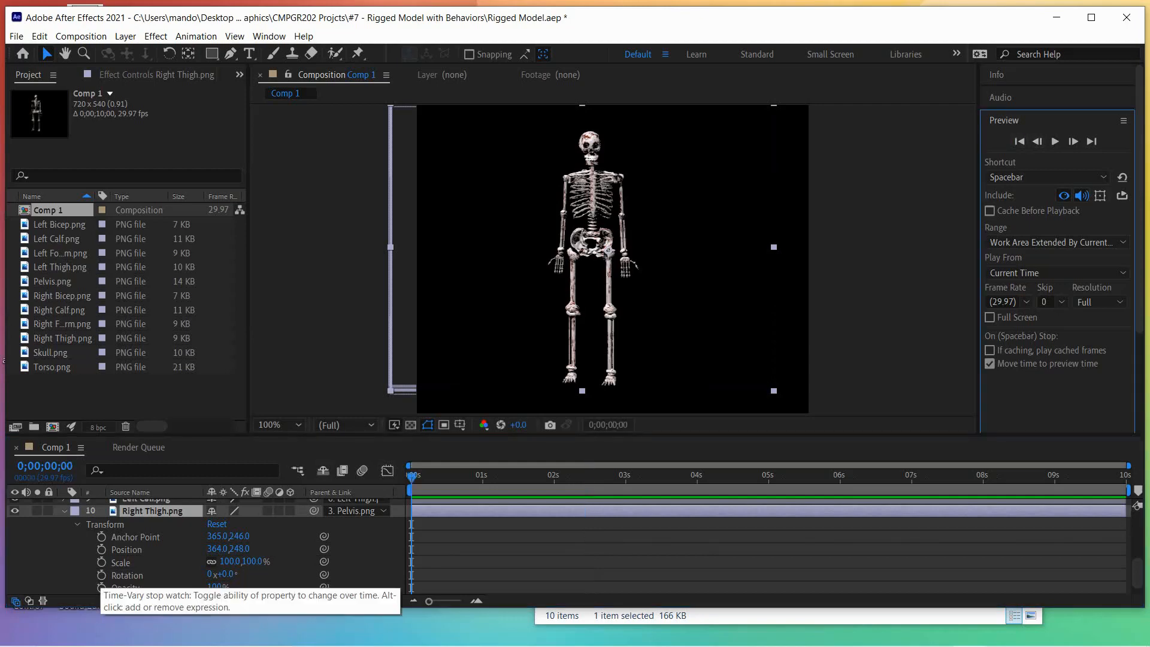
{"action": "left_click", "coordinate": [102, 575]}
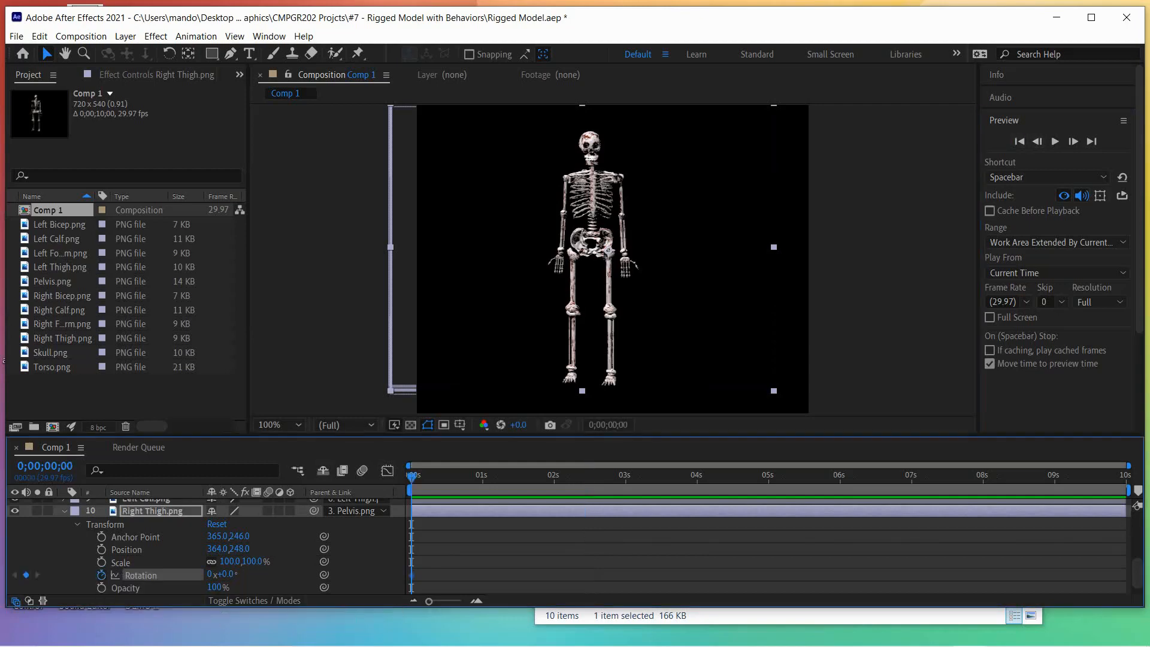
{"action": "left_click_drag", "start_coordinate": [412, 476], "coordinate": [561, 476]}
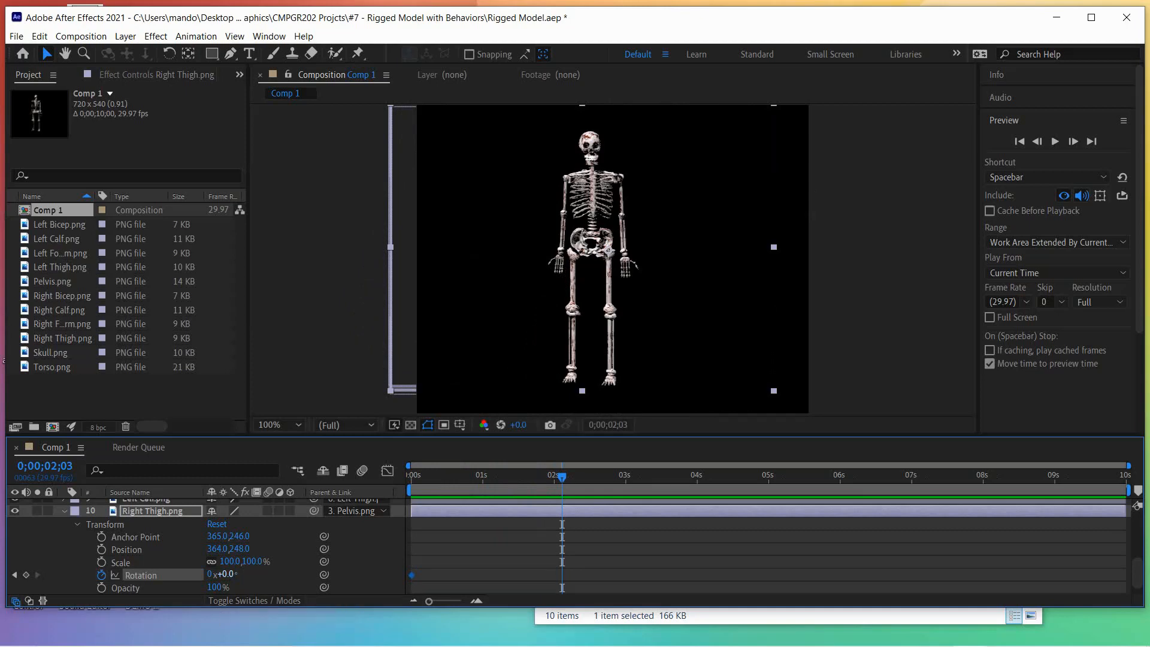
{"action": "left_click_drag", "start_coordinate": [223, 574], "coordinate": [223, 574]}
Preview the movement so far and set the Right Thigh's rotation to -86° at 3 seconds.
{"action": "left_click_drag", "start_coordinate": [562, 476], "coordinate": [411, 477]}
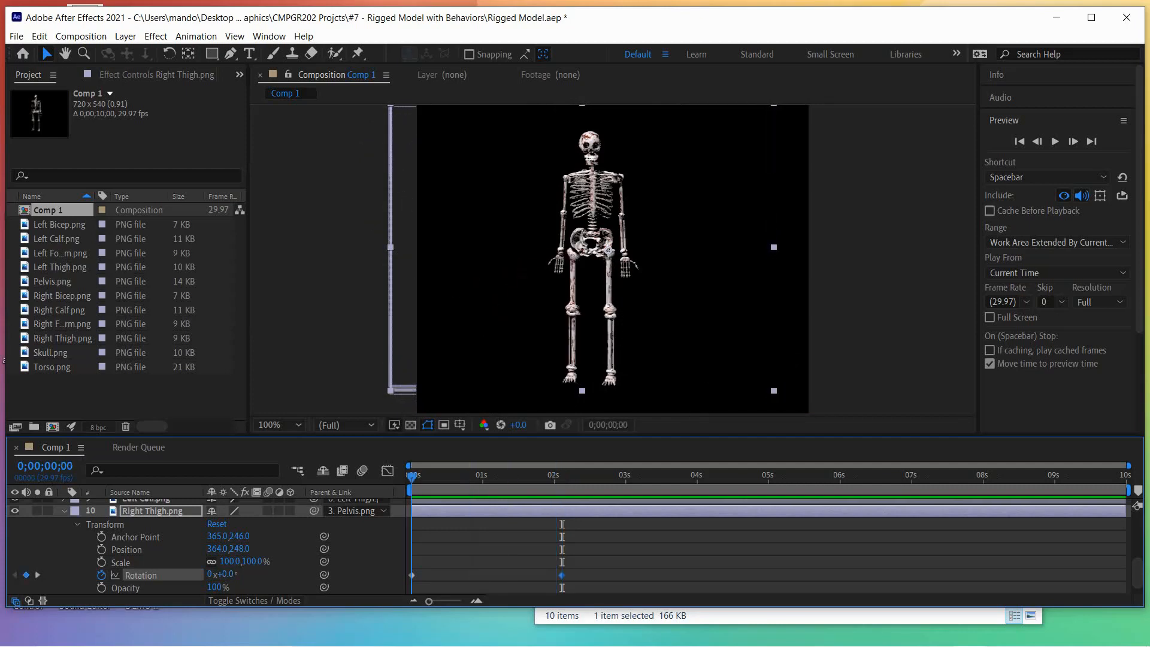
{"action": "key", "text": "space"}
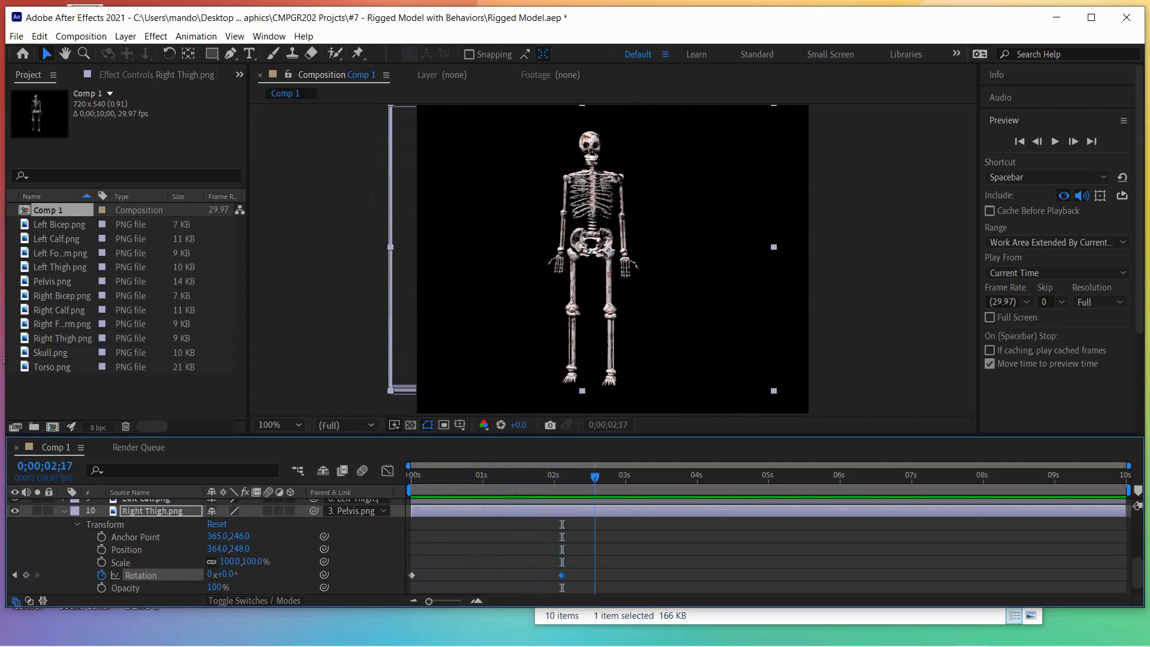
{"action": "key", "text": "Page_Up"}
{"action": "key", "text": "Page_Up"}
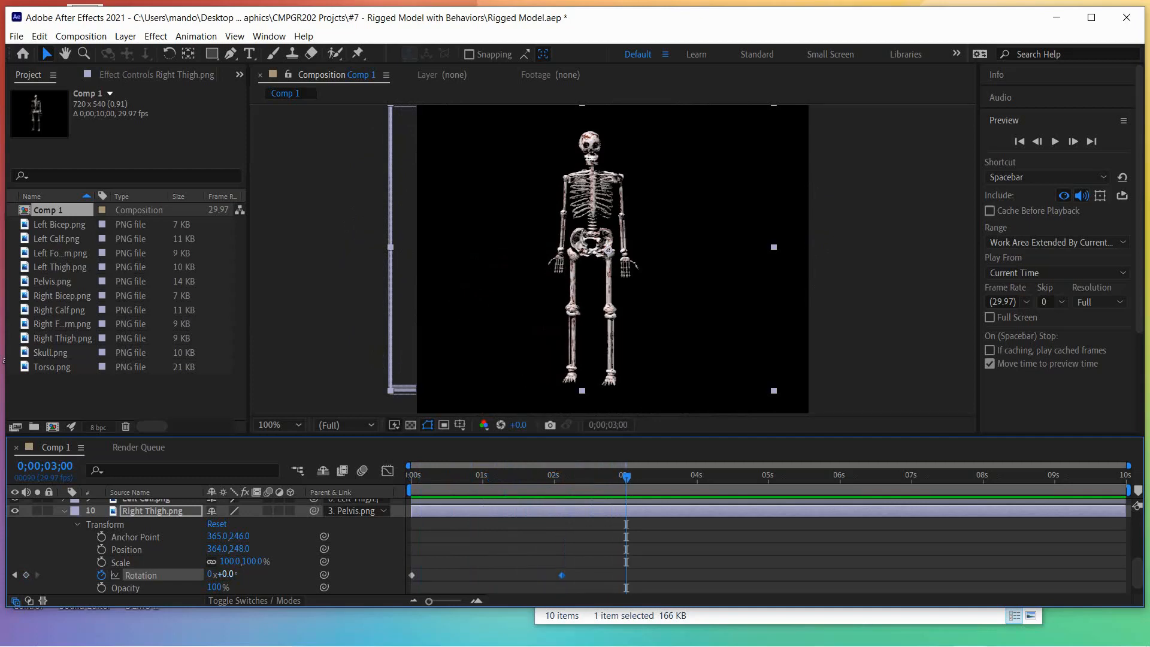
{"action": "left_click_drag", "start_coordinate": [225, 574], "coordinate": [175, 574]}
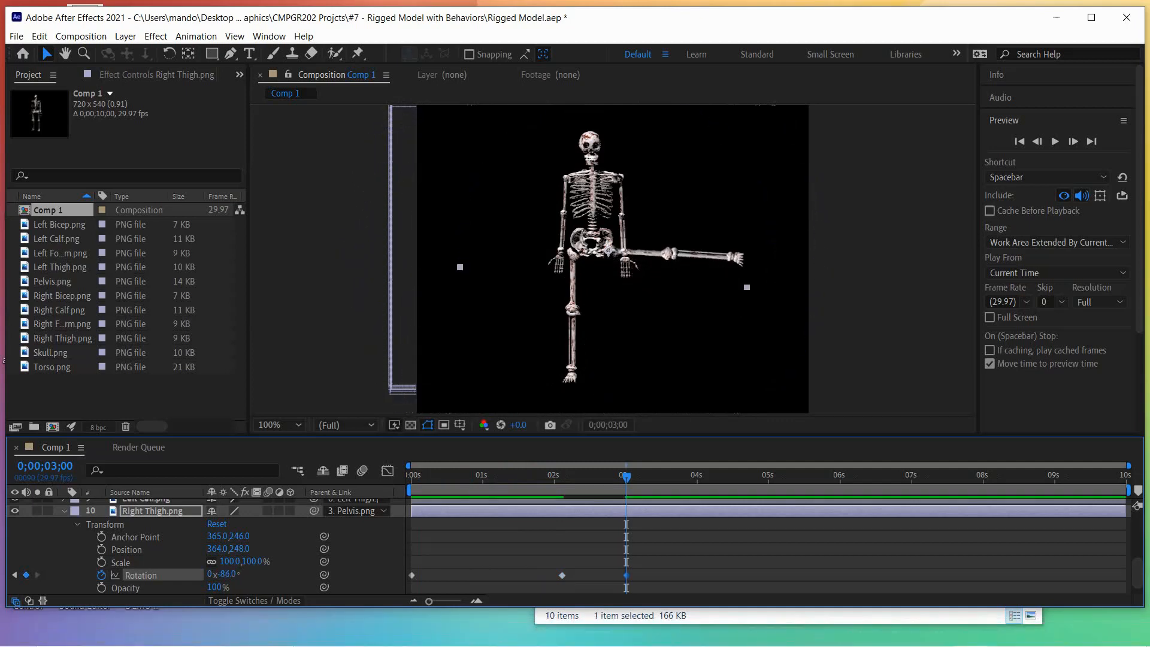
Copy the Right Thigh's 0° rotation keyframe from 0;00;02;03 to 4 seconds and preview both leg kicks from the start.
{"action": "left_click_drag", "start_coordinate": [626, 477], "coordinate": [697, 477]}
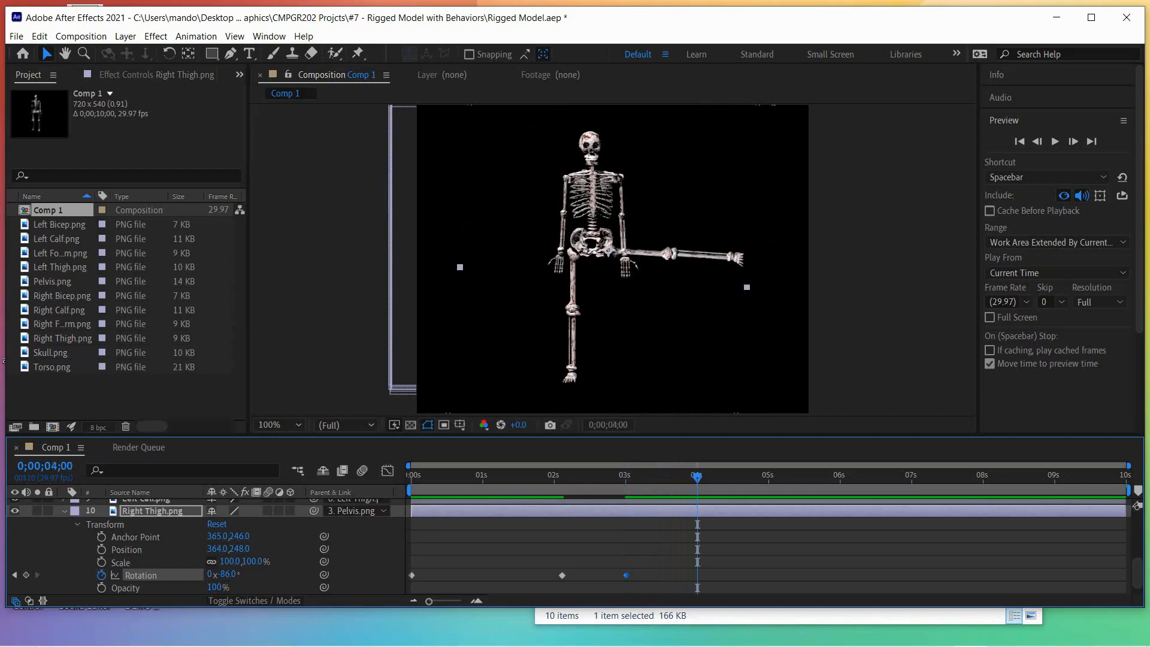
{"action": "left_click", "coordinate": [562, 575]}
{"action": "key", "text": "F2"}
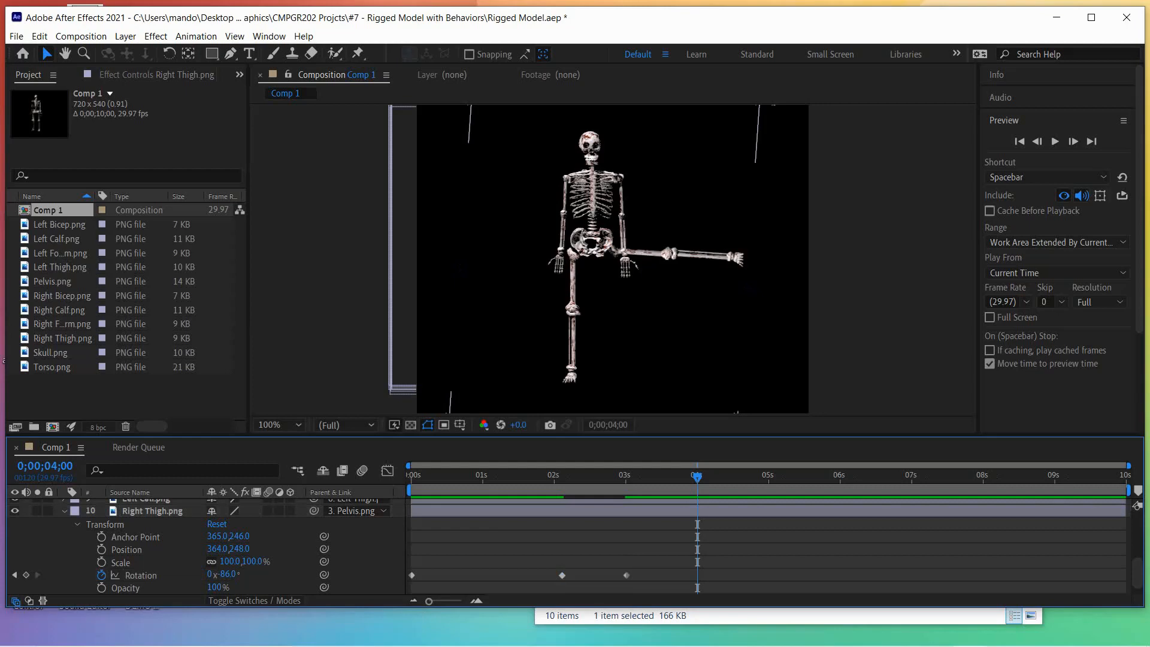
{"action": "left_click", "coordinate": [141, 575]}
{"action": "key", "text": "ctrl+v"}
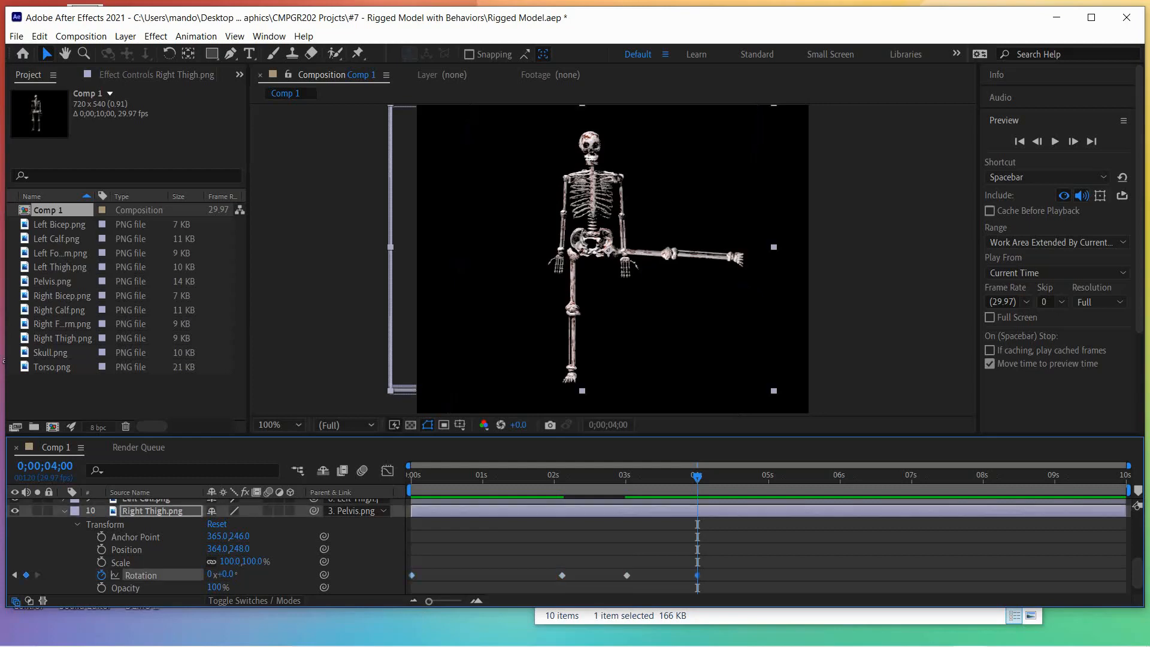
{"action": "left_click_drag", "start_coordinate": [697, 477], "coordinate": [411, 476]}
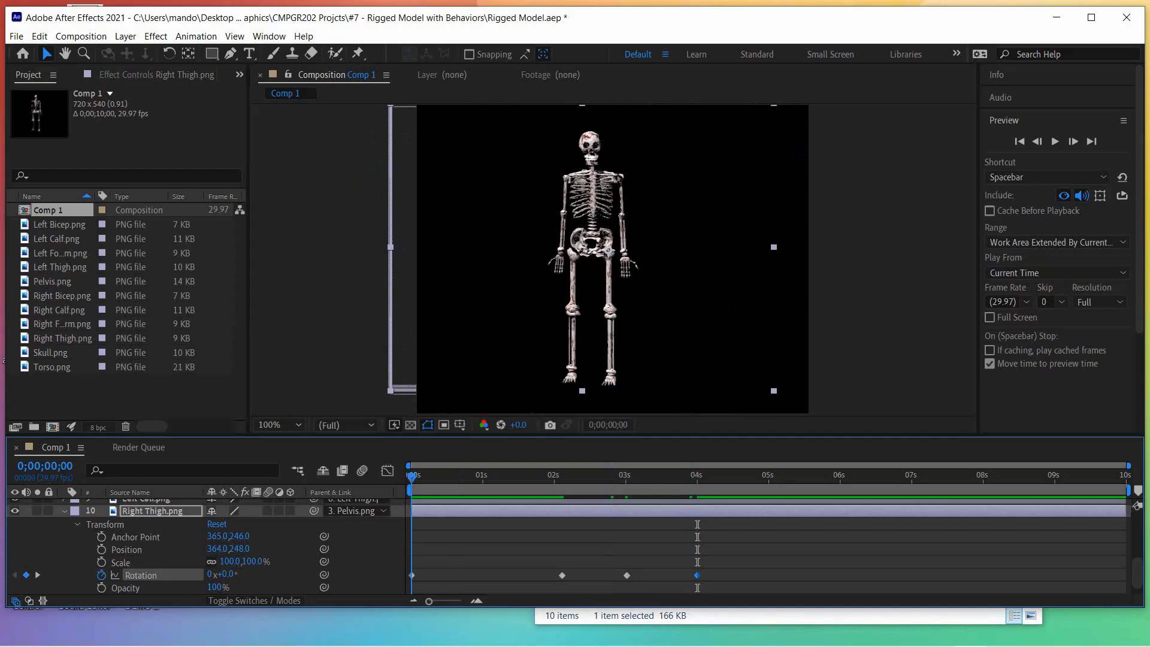
{"action": "key", "text": "space"}
{"action": "left_click_drag", "start_coordinate": [595, 477], "coordinate": [411, 476]}
{"action": "key", "text": "space"}
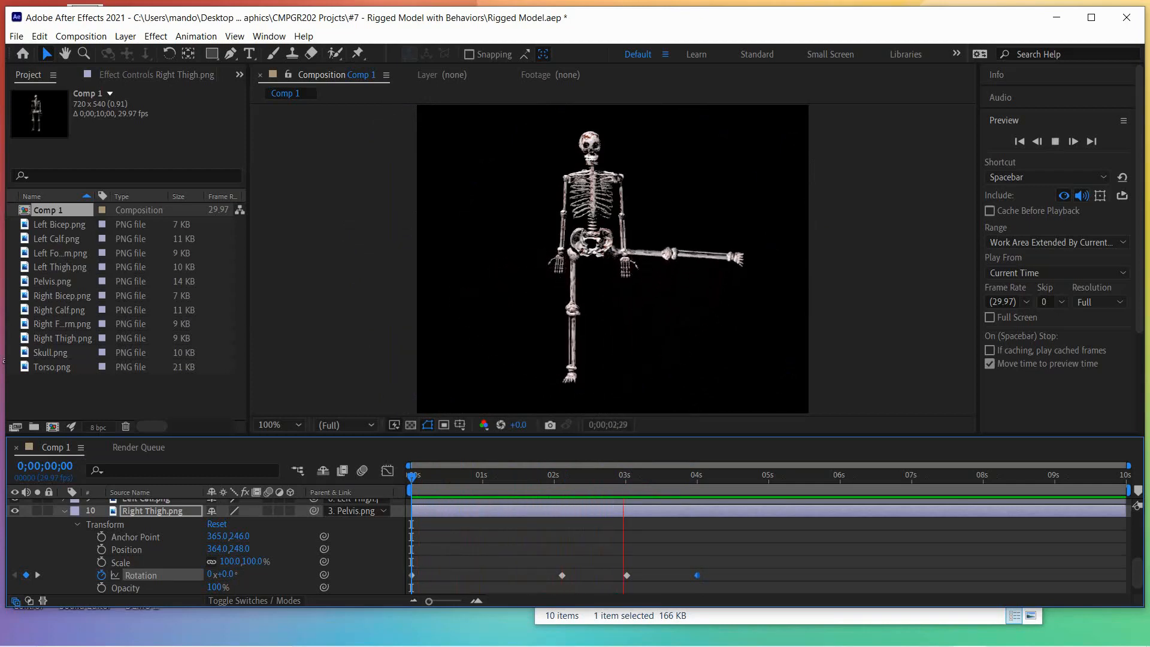
{"action": "key", "text": "space"}
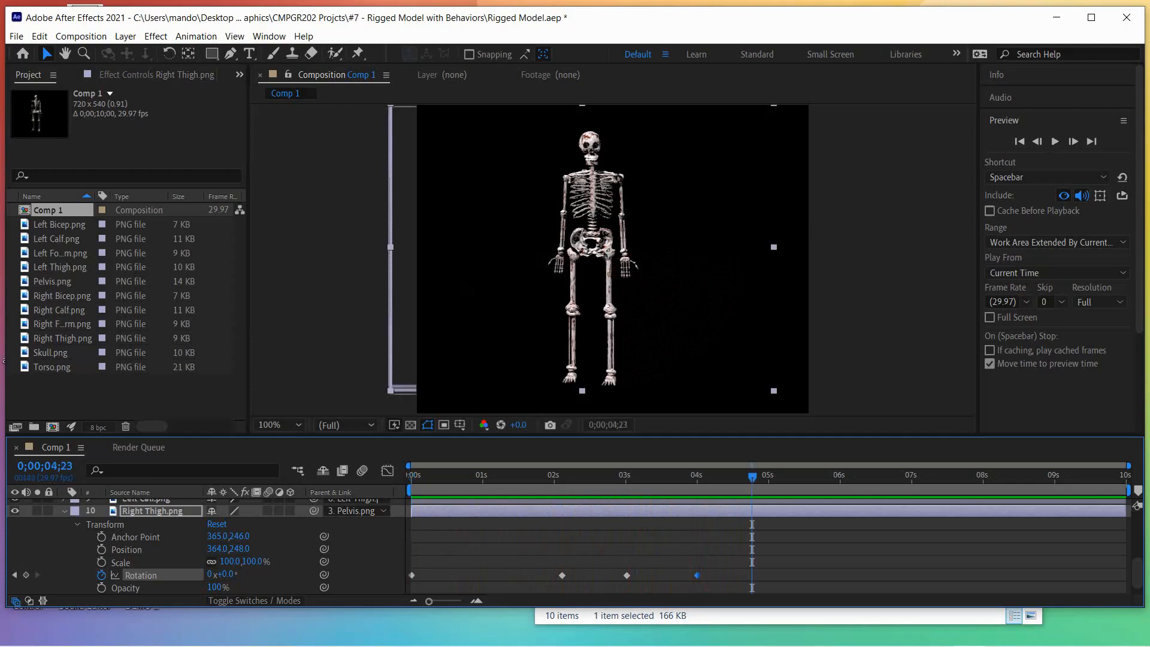
Collapse the thigh properties and start a rotation keyframe on the Right Bicep layer at the composition start.
{"action": "left_click_drag", "start_coordinate": [753, 476], "coordinate": [412, 477]}
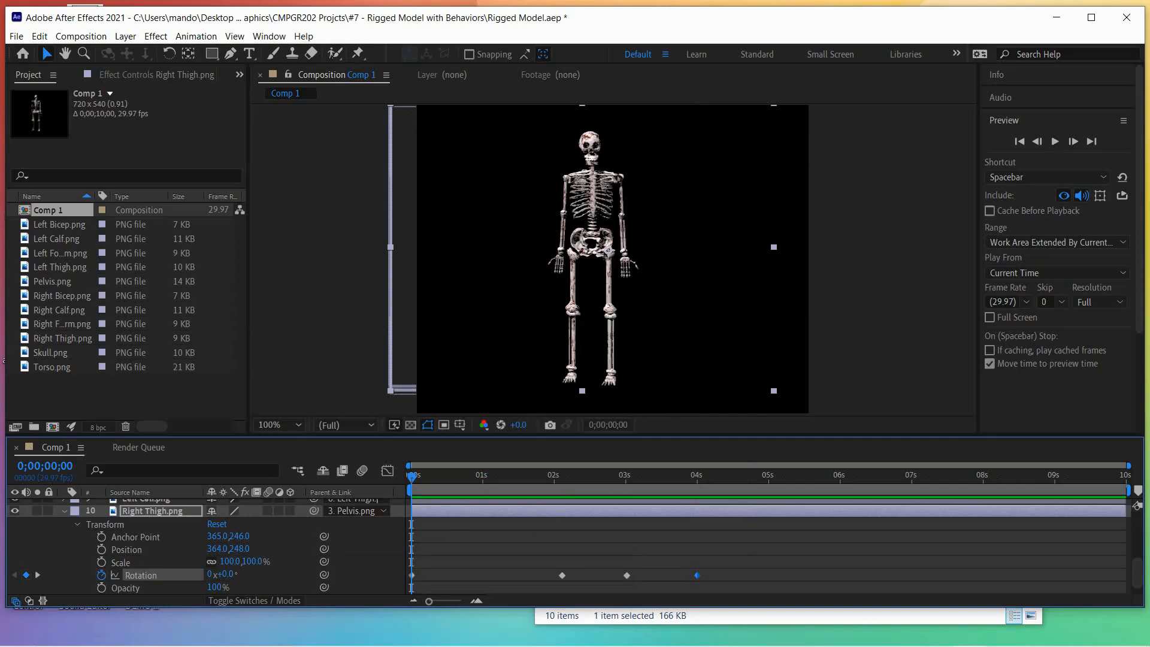
{"action": "left_click", "coordinate": [78, 524]}
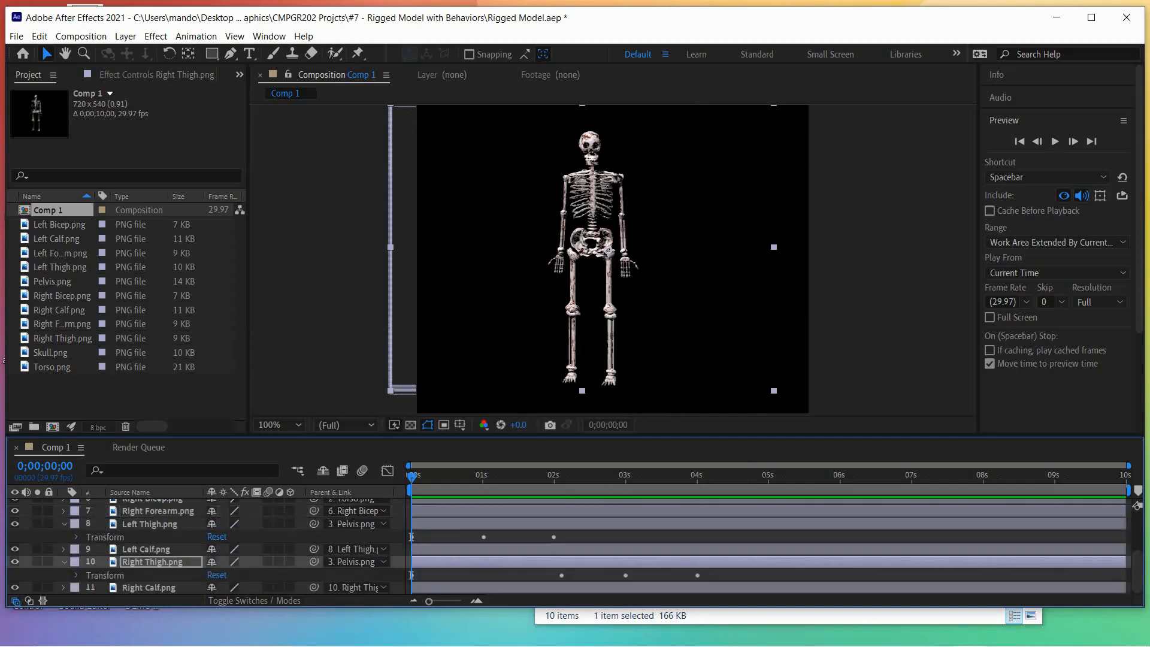
{"action": "left_click", "coordinate": [64, 524]}
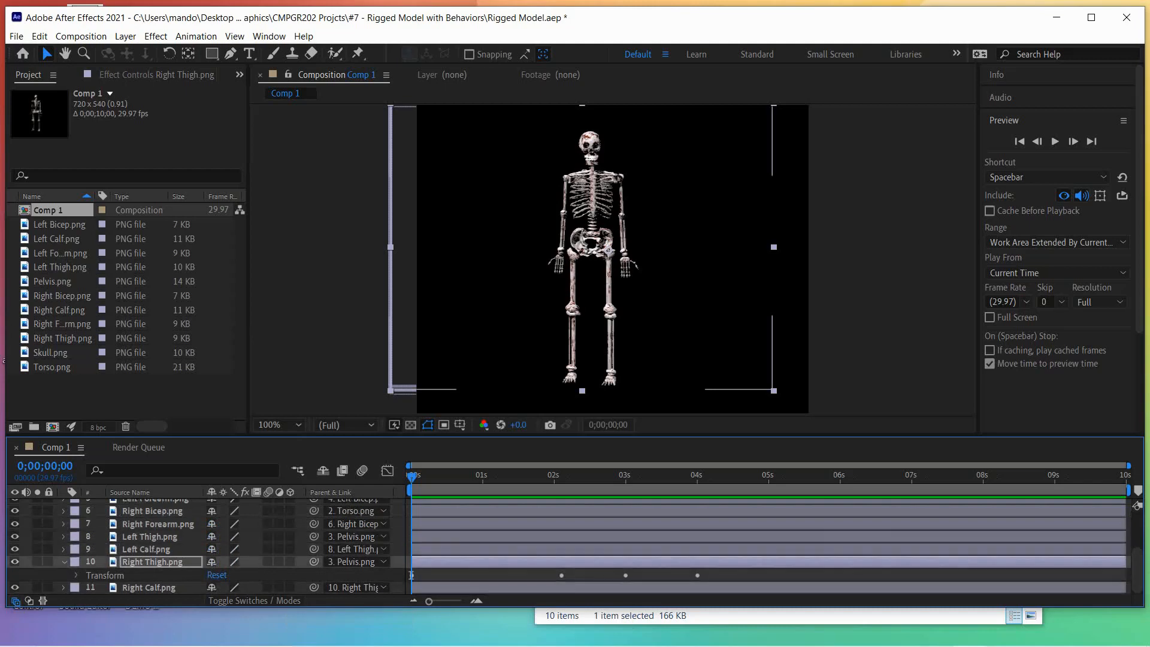
{"action": "left_click", "coordinate": [152, 511]}
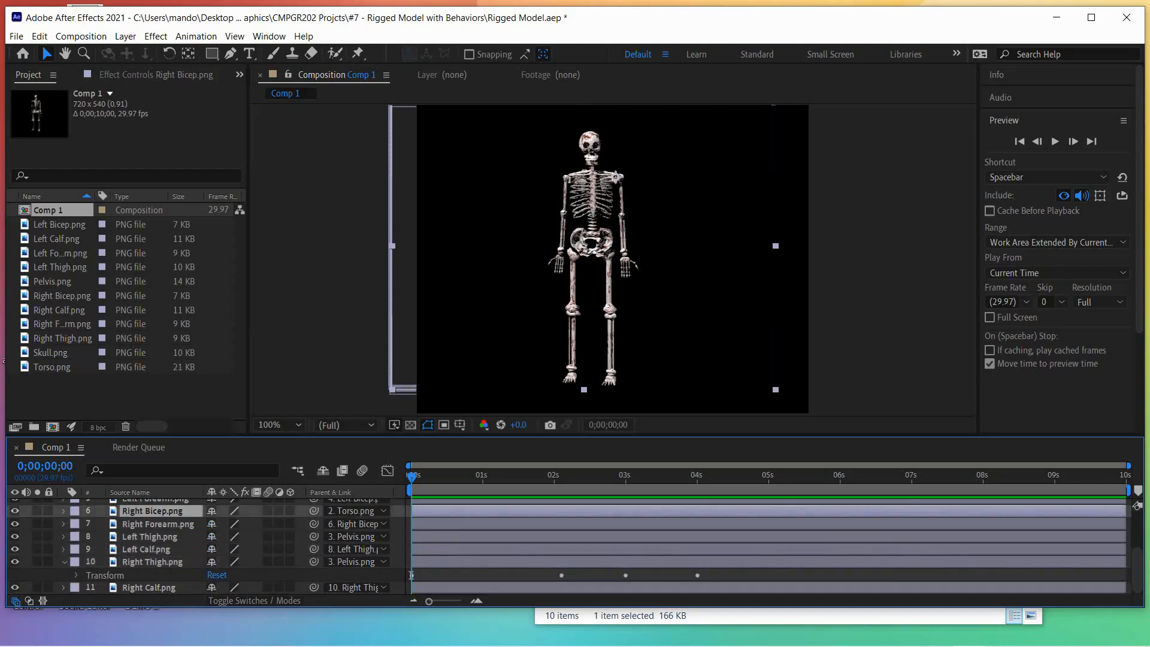
{"action": "left_click", "coordinate": [64, 511]}
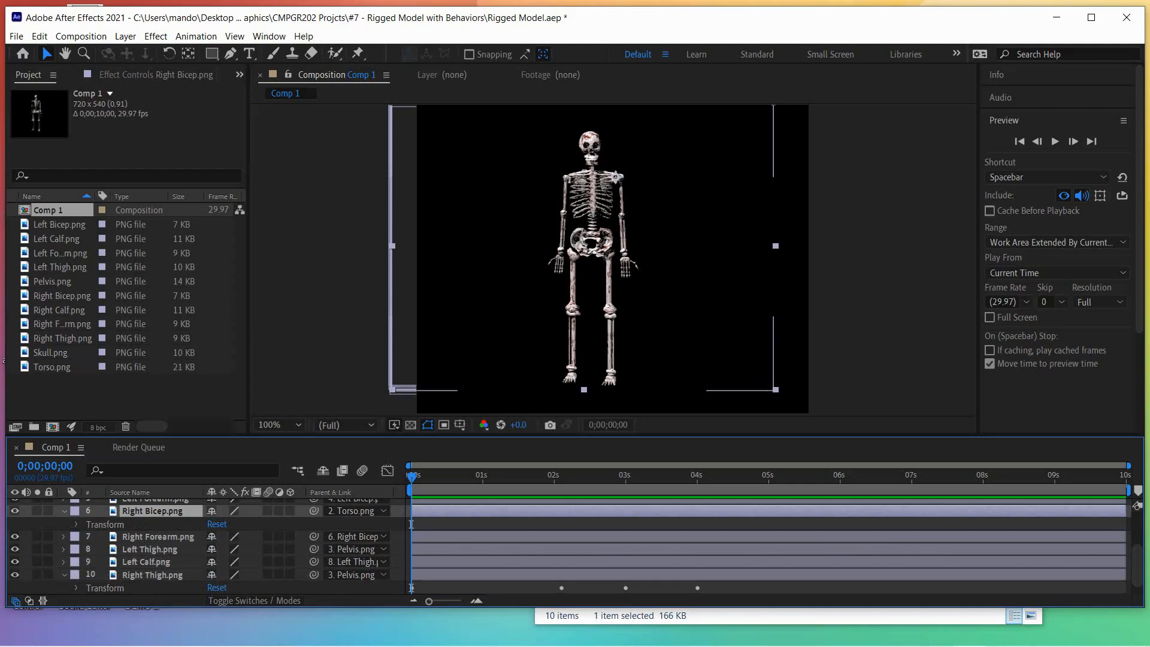
{"action": "left_click", "coordinate": [77, 524]}
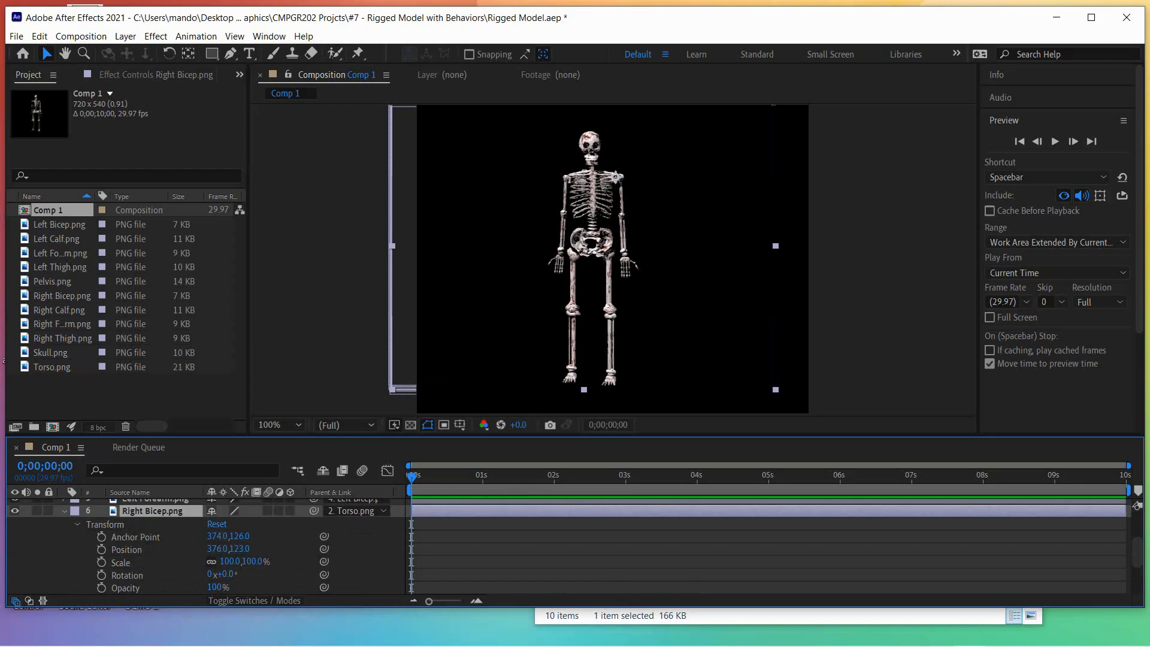
{"action": "left_click", "coordinate": [101, 575]}
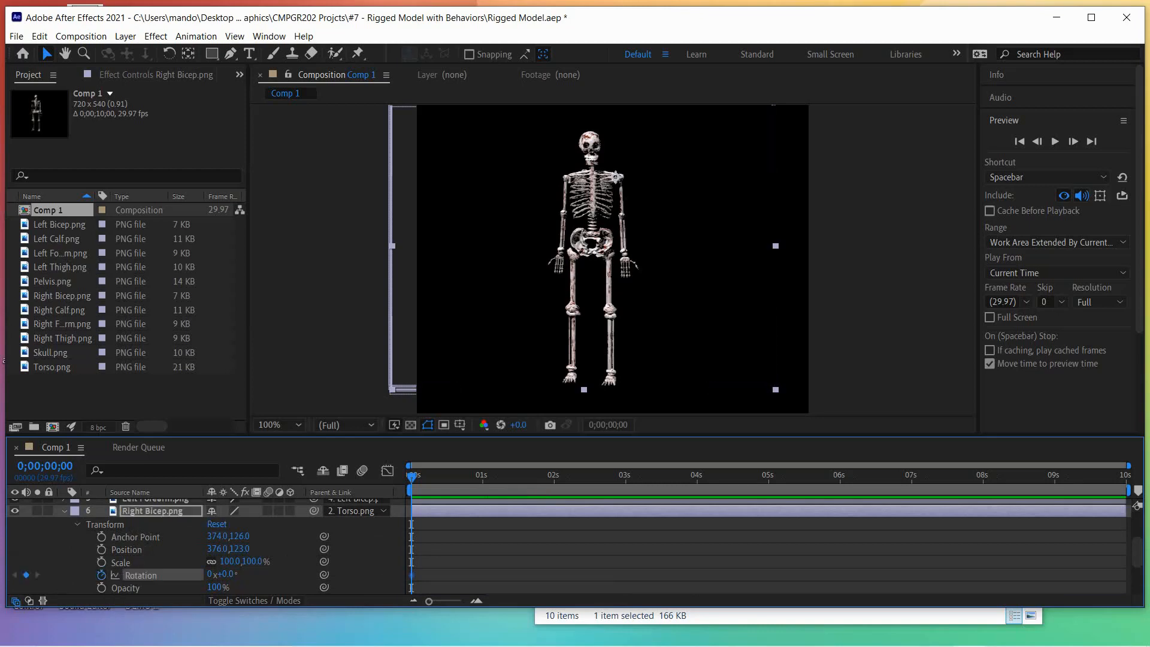
Set the Right Bicep's rotation to -91° at 0;00;00;28 and advance the current time to 0;00;01;29.
{"action": "key", "text": "space"}
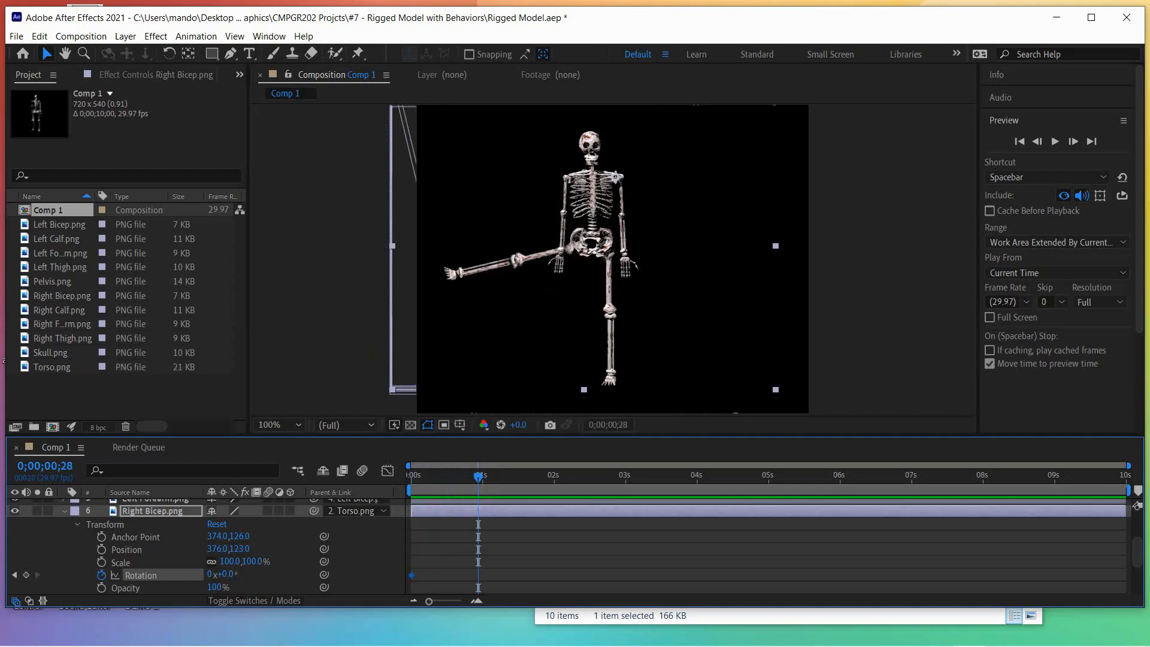
{"action": "left_click_drag", "start_coordinate": [226, 574], "coordinate": [171, 574]}
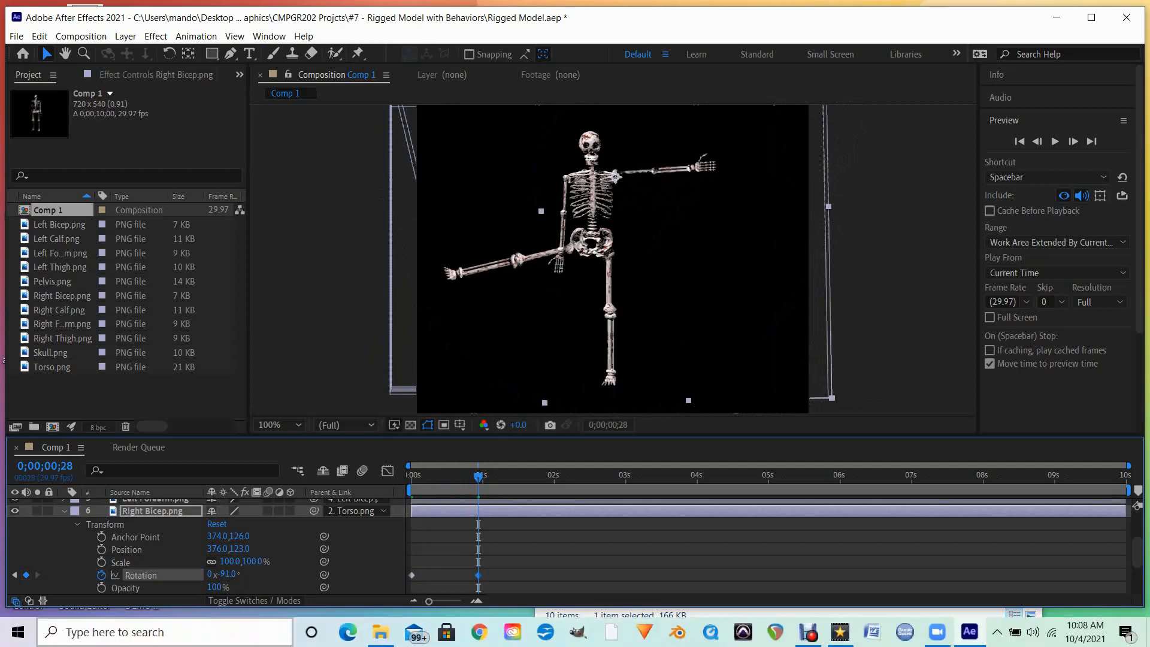
{"action": "key", "text": "space"}
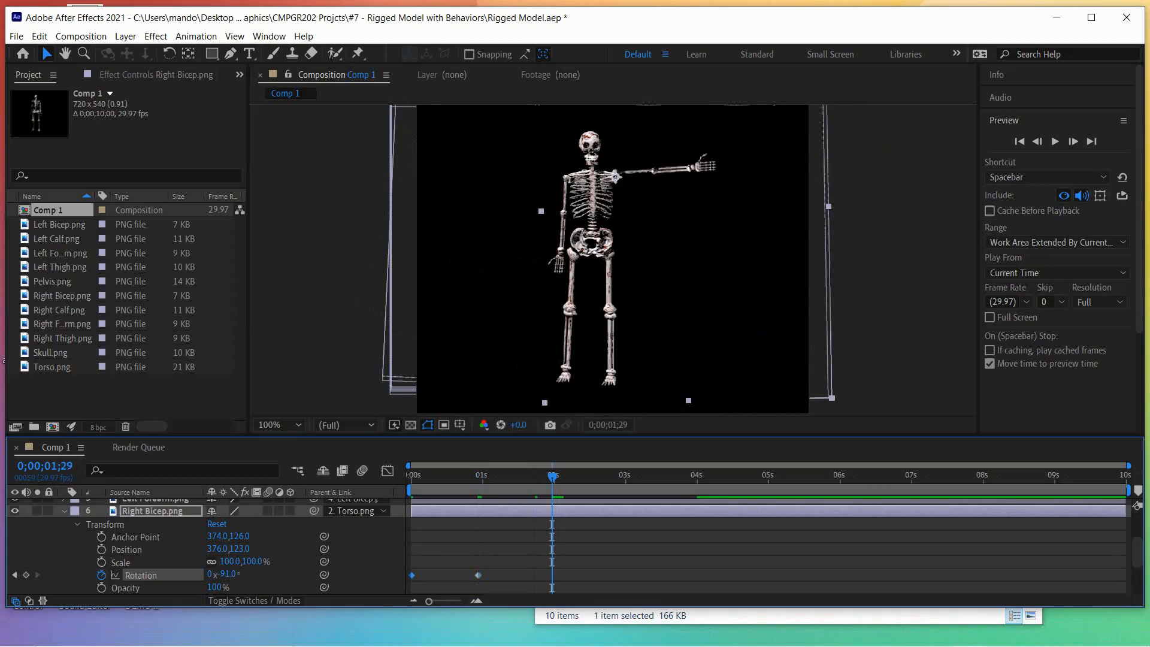
Paste the 0° rotation keyframe on the Right Bicep at 0;00;01;29 and collapse the layer's properties.
{"action": "key", "text": "ctrl+shift+a"}
{"action": "left_click", "coordinate": [140, 575]}
{"action": "key", "text": "ctrl+v"}
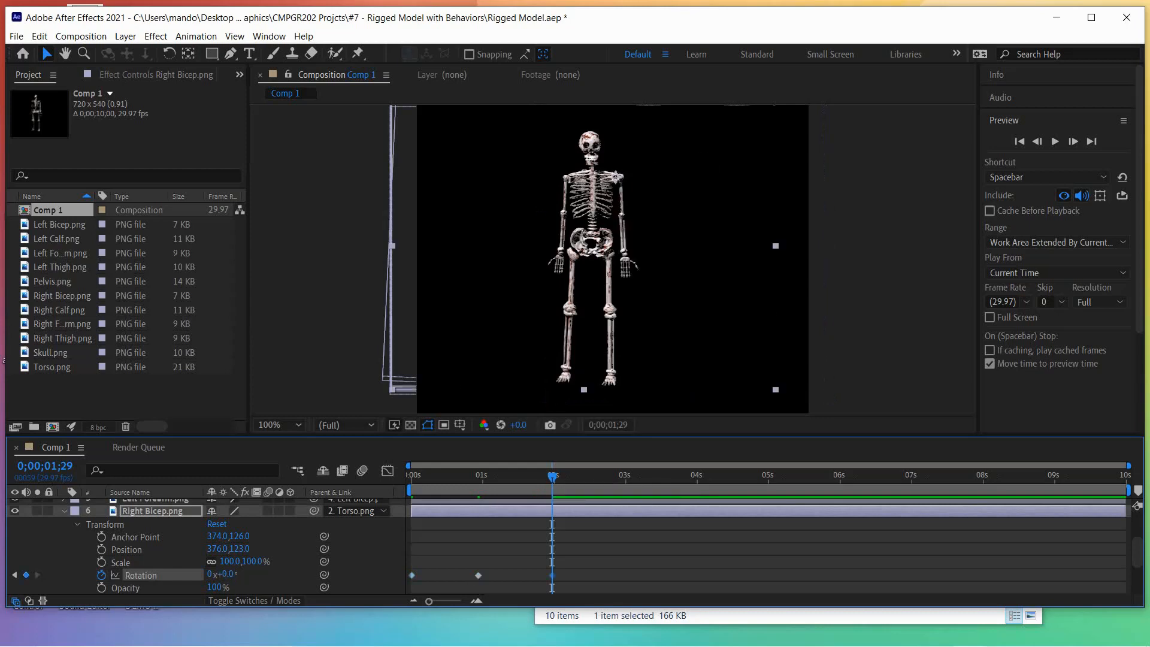
{"action": "key", "text": "u"}
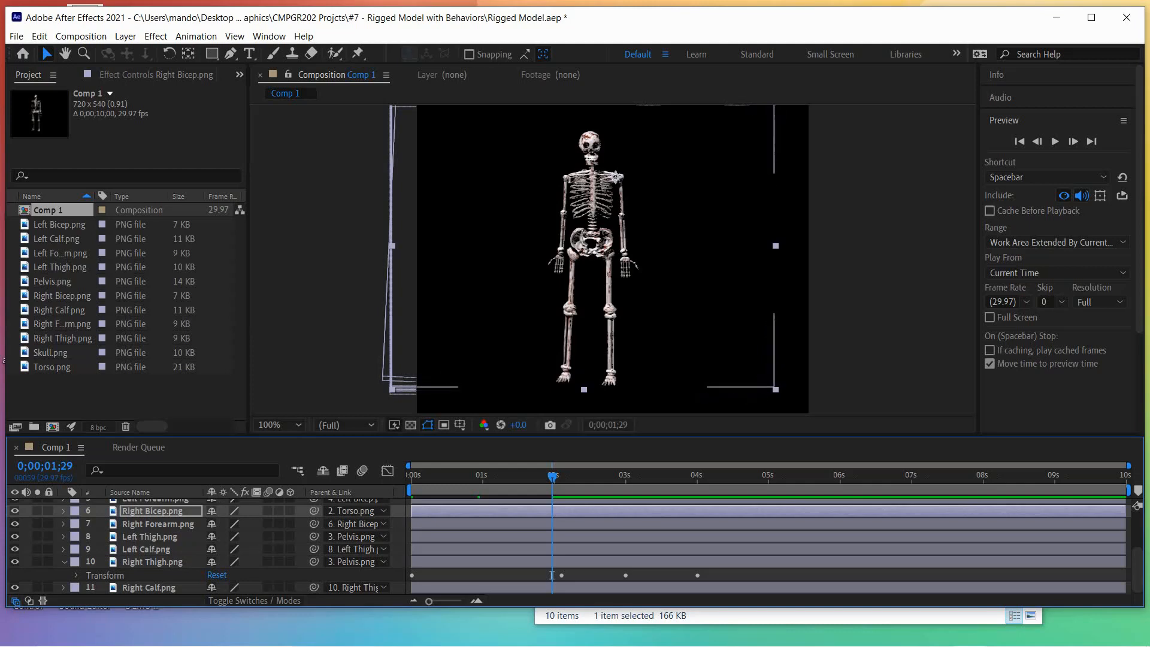
Expand the Left Bicep layer's transform properties and start a rotation keyframe at the composition start.
{"action": "scroll", "coordinate": [552, 575], "scroll_direction": "up", "scroll_amount": 5}
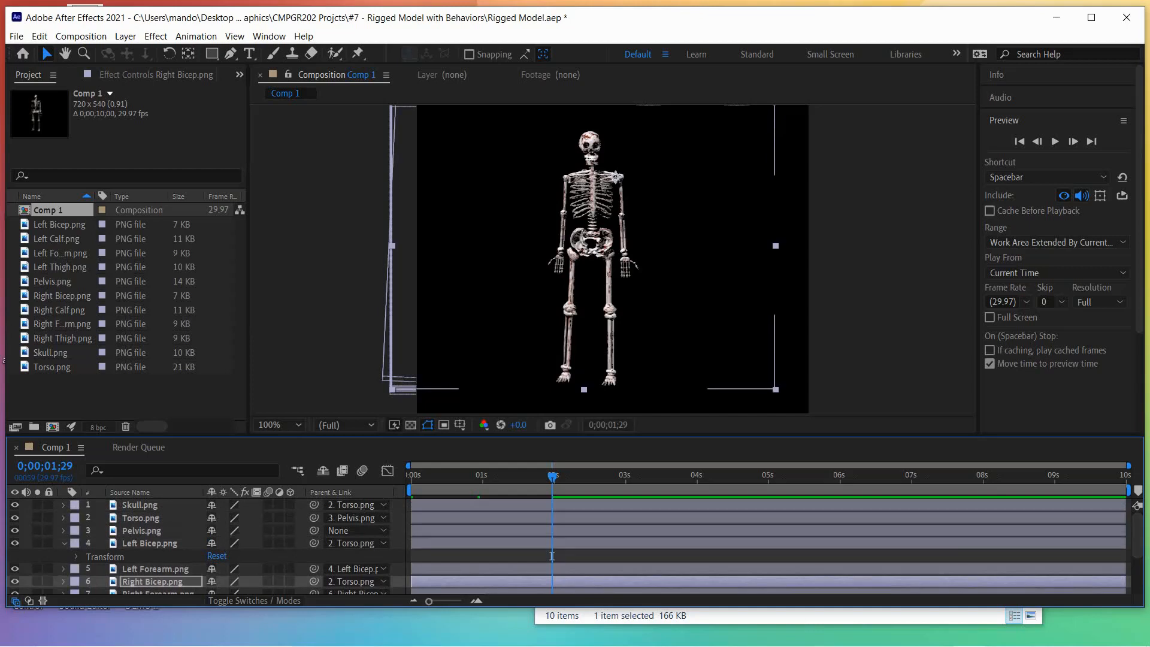
{"action": "left_click", "coordinate": [64, 543]}
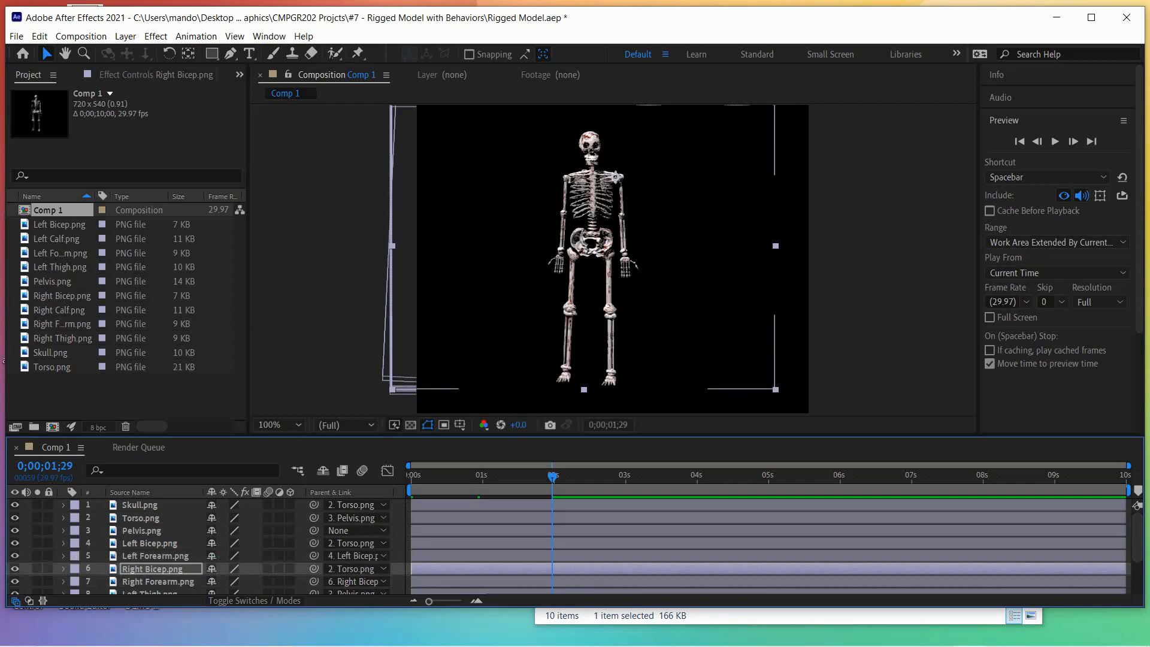
{"action": "left_click", "coordinate": [150, 543]}
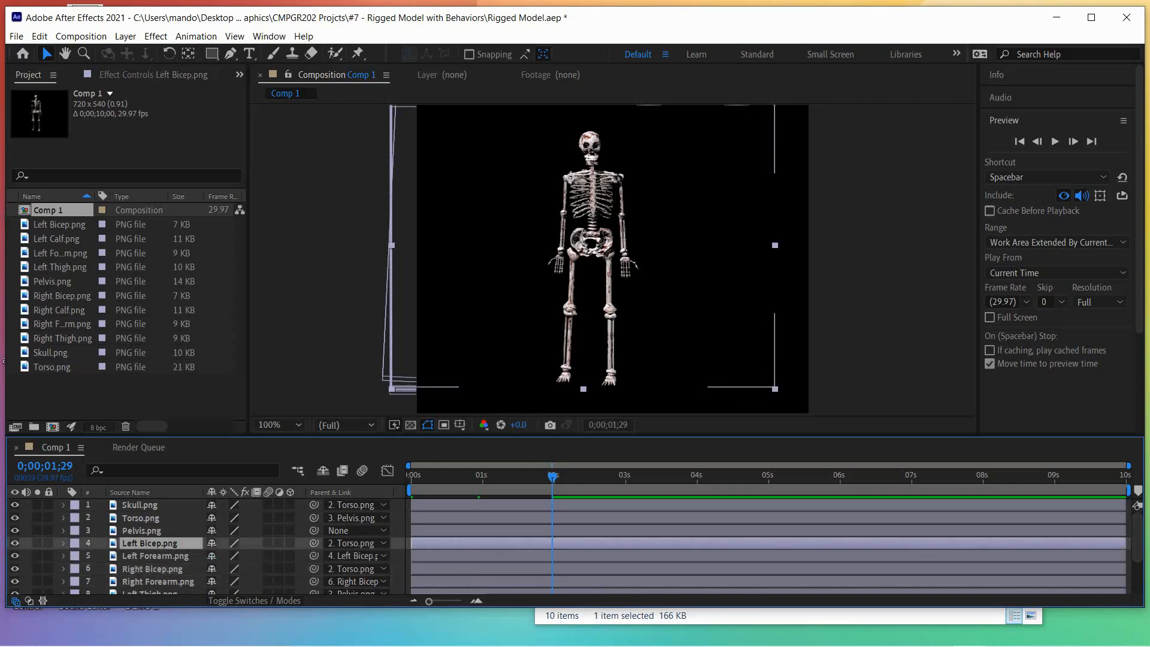
{"action": "left_click", "coordinate": [63, 543]}
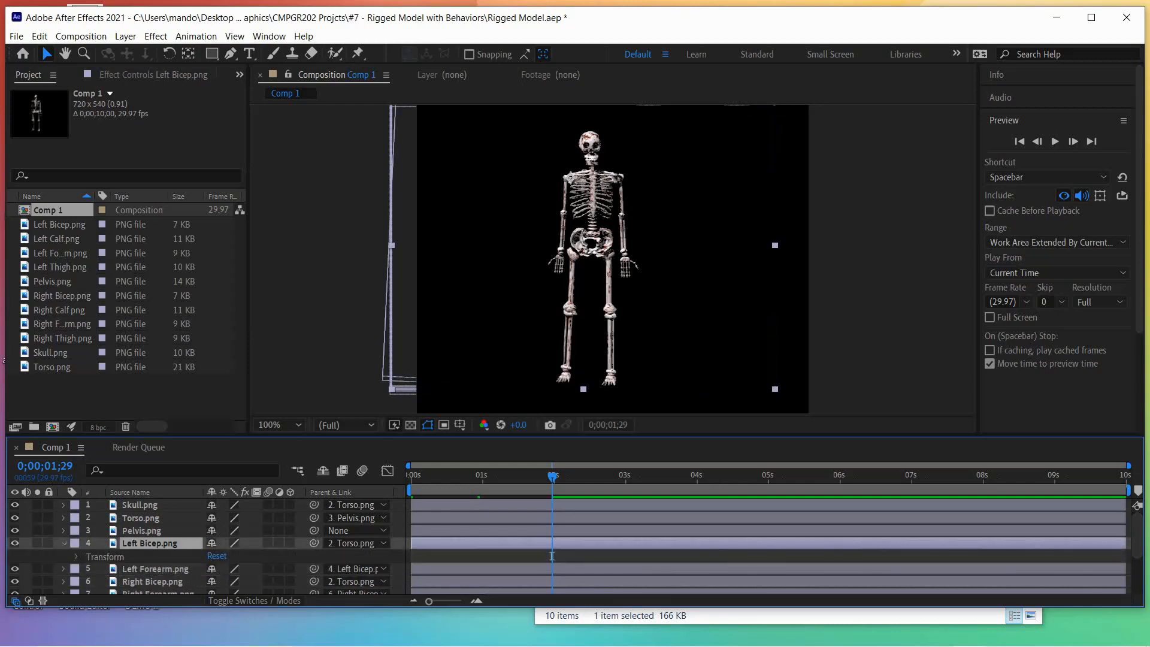
{"action": "left_click", "coordinate": [76, 557]}
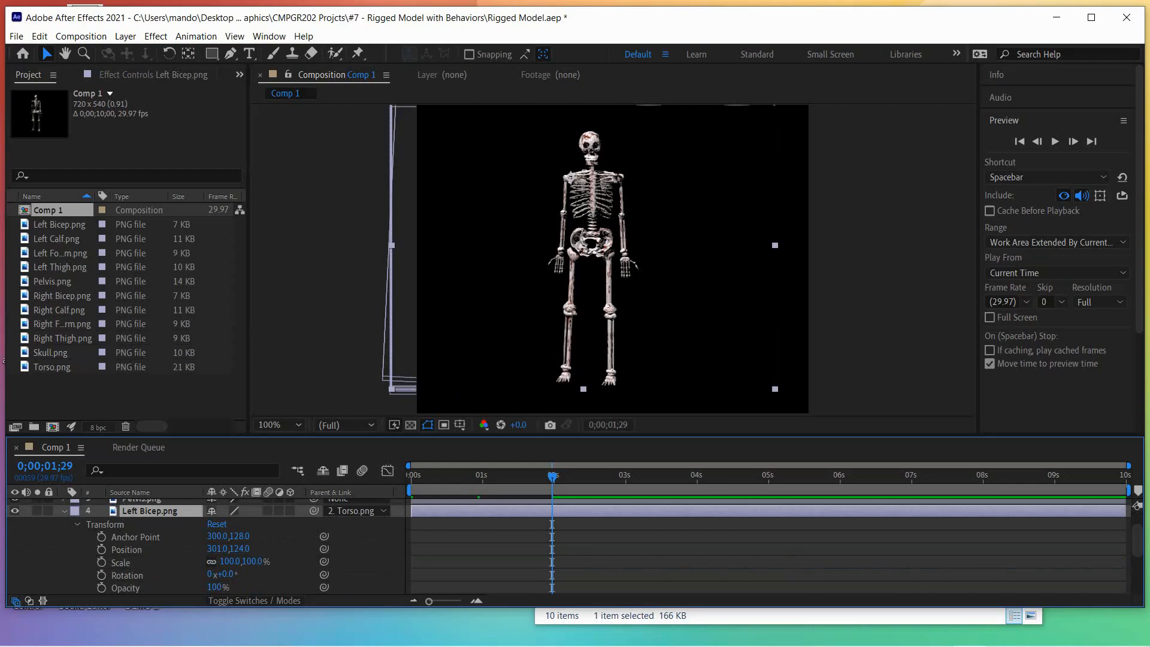
{"action": "left_click", "coordinate": [1019, 141]}
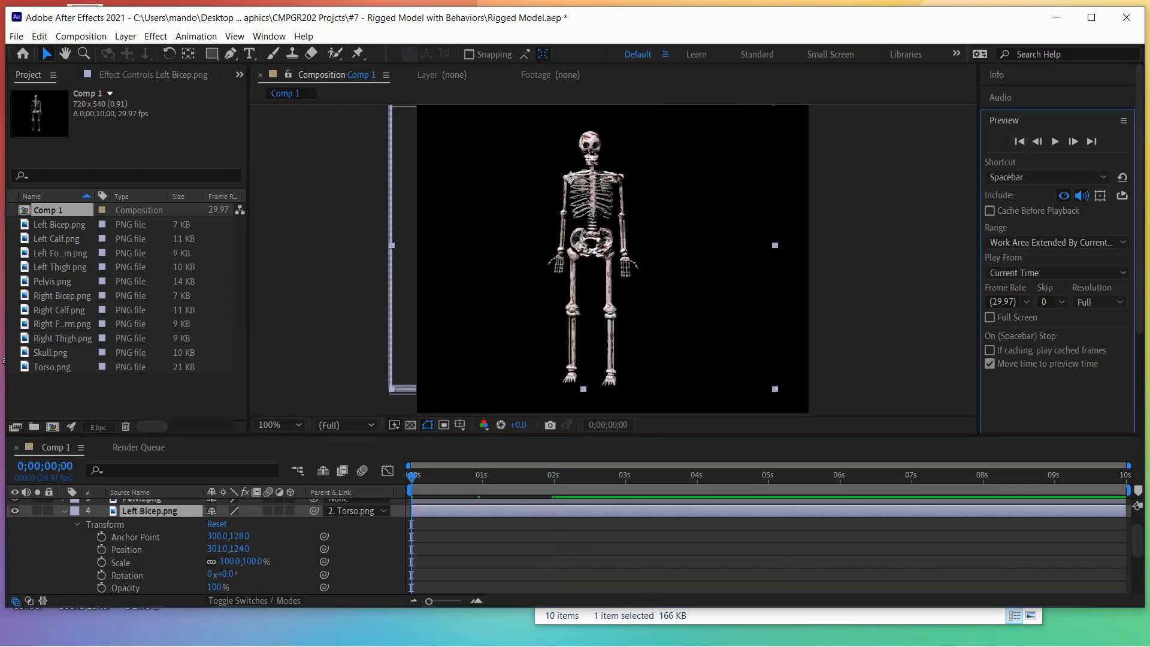
{"action": "left_click", "coordinate": [101, 576]}
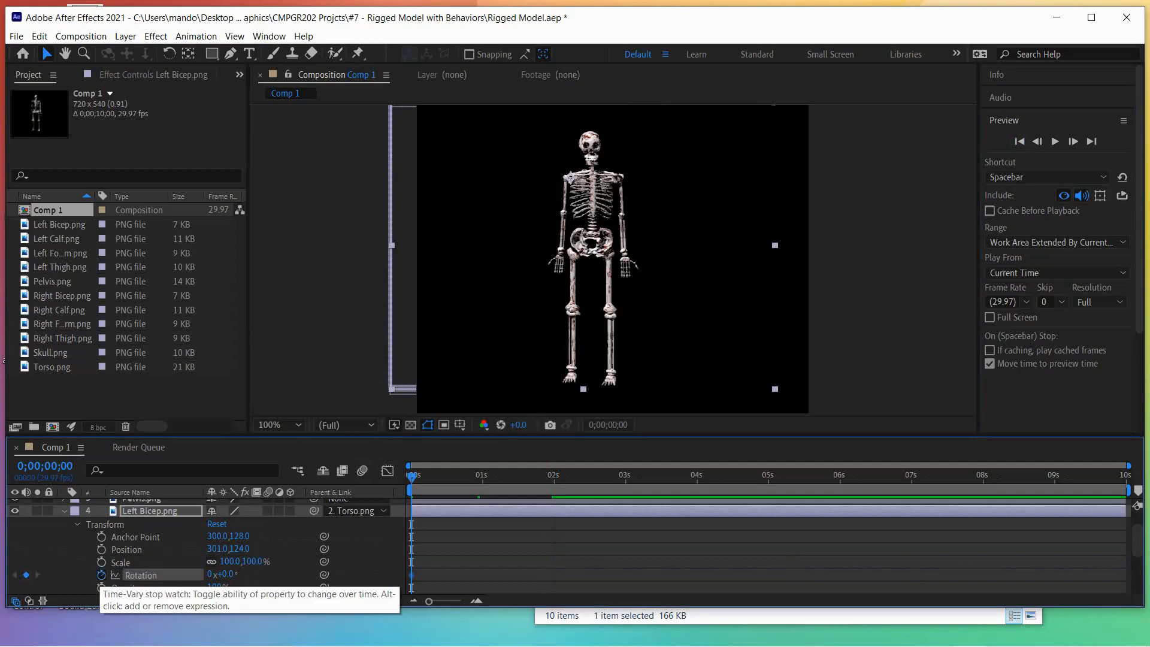
Paste the Left Bicep's 0° rotation keyframe at 0;00;02;03 and set its rotation to 85° at 0;00;03;03.
{"action": "left_click_drag", "start_coordinate": [412, 478], "coordinate": [562, 478]}
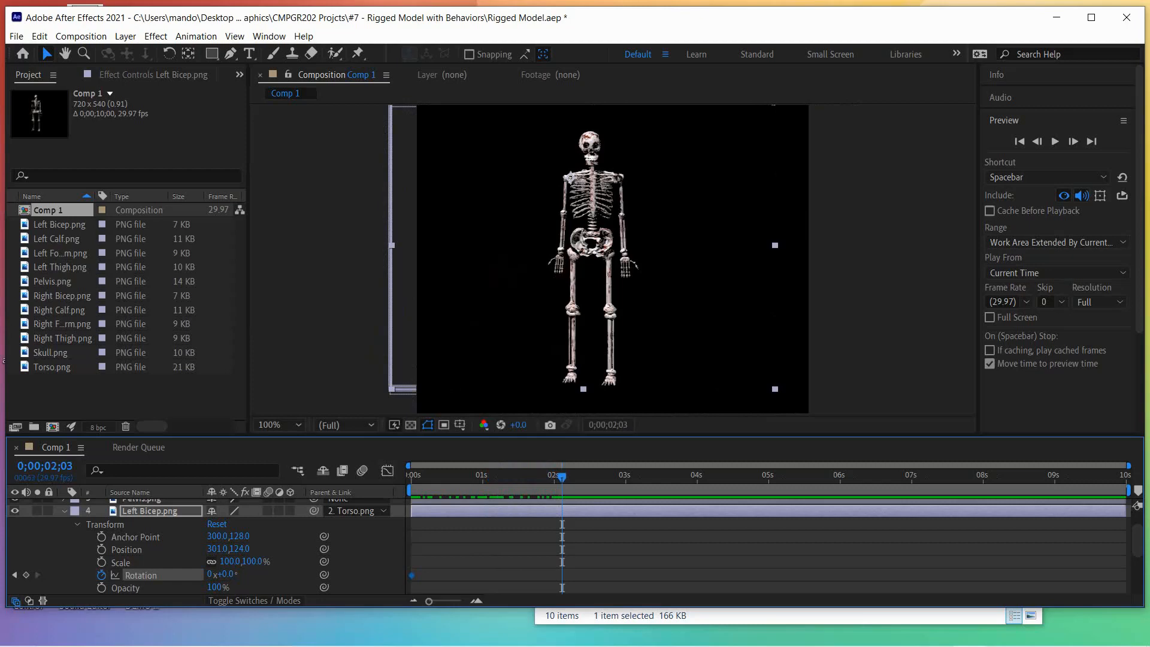
{"action": "key", "text": "F2"}
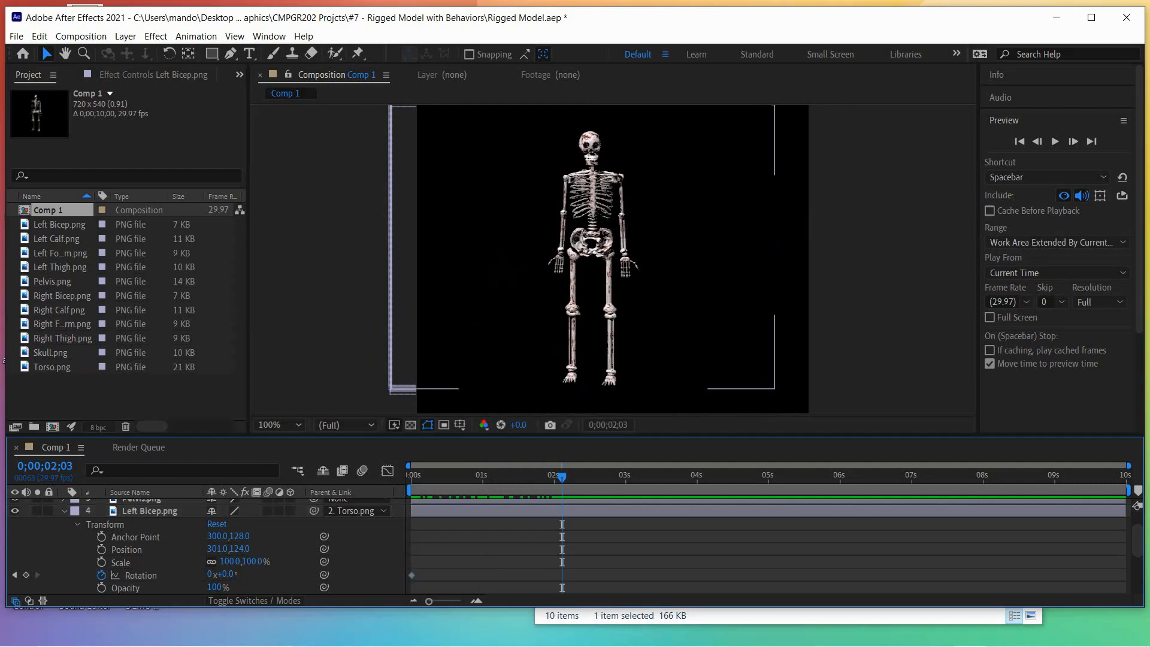
{"action": "left_click", "coordinate": [140, 576]}
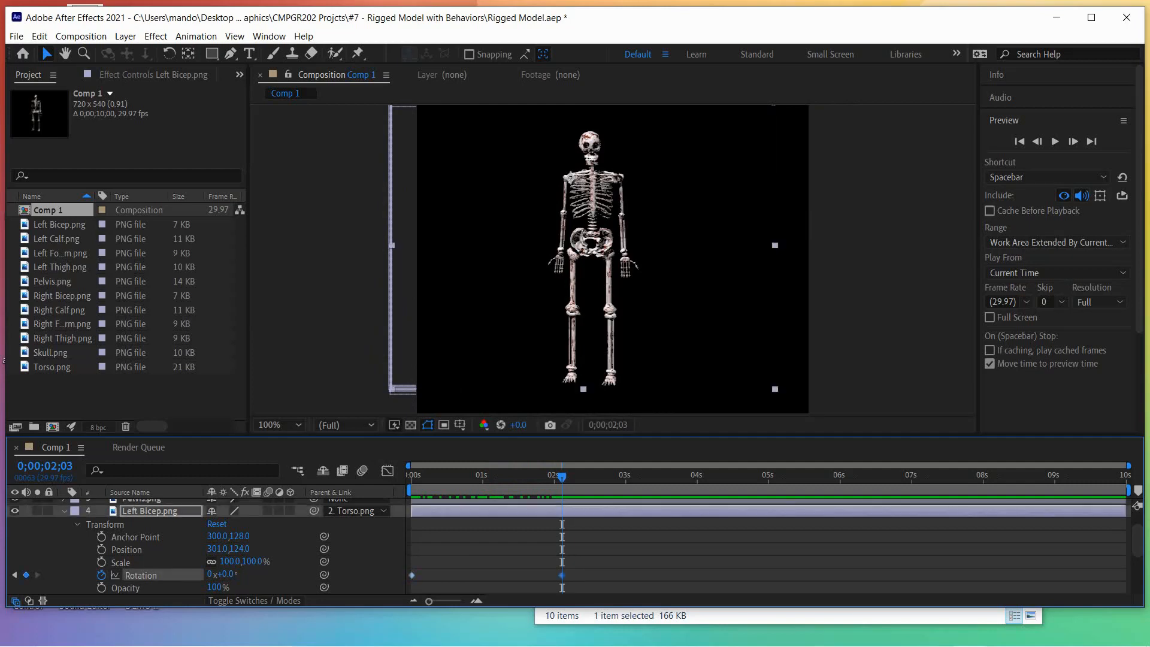
{"action": "key", "text": "Home"}
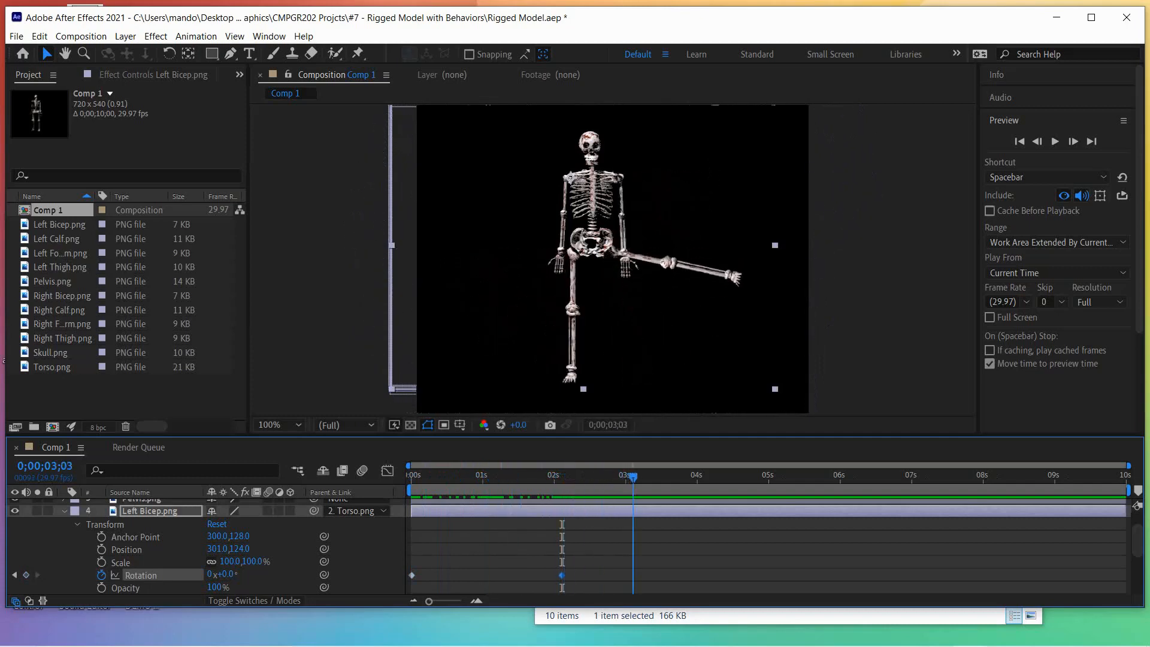
{"action": "left_click_drag", "start_coordinate": [226, 574], "coordinate": [277, 574]}
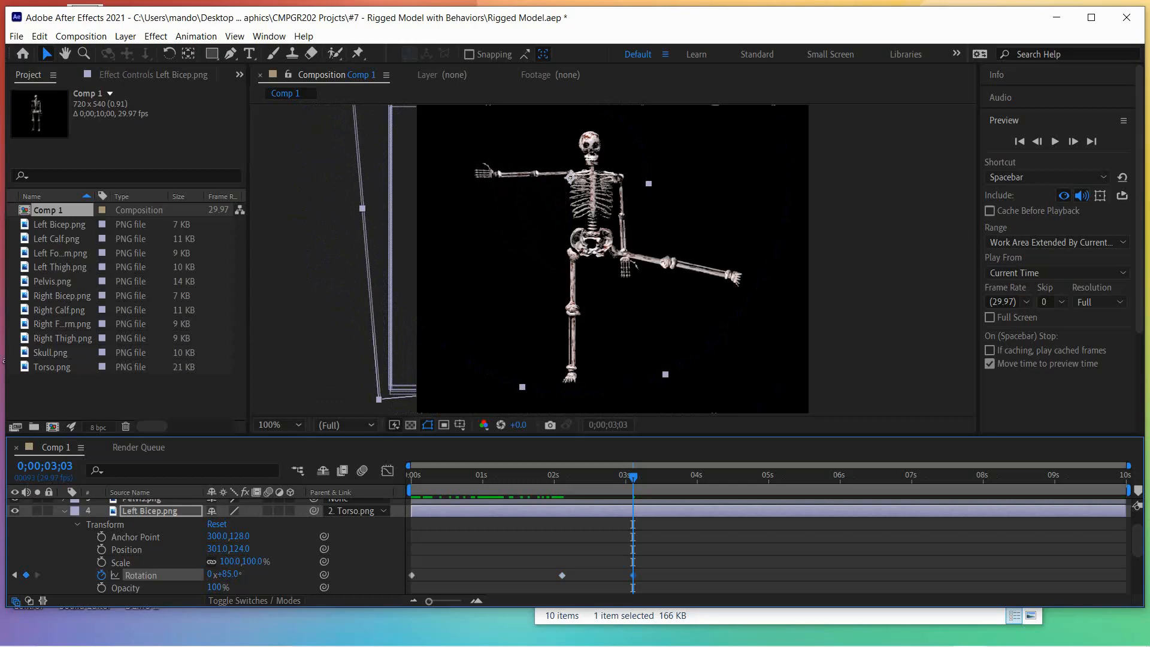
Copy the Left Bicep's 0° rotation keyframe from 0;00;02;03 to 4 seconds.
{"action": "key", "text": "space"}
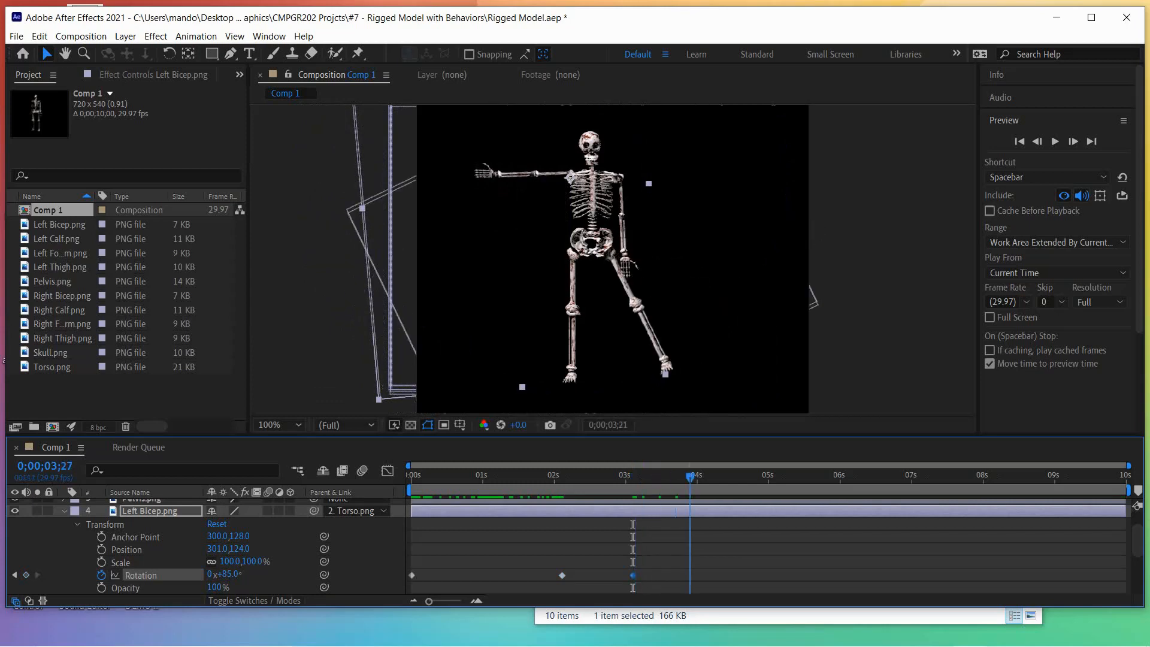
{"action": "left_click", "coordinate": [562, 575]}
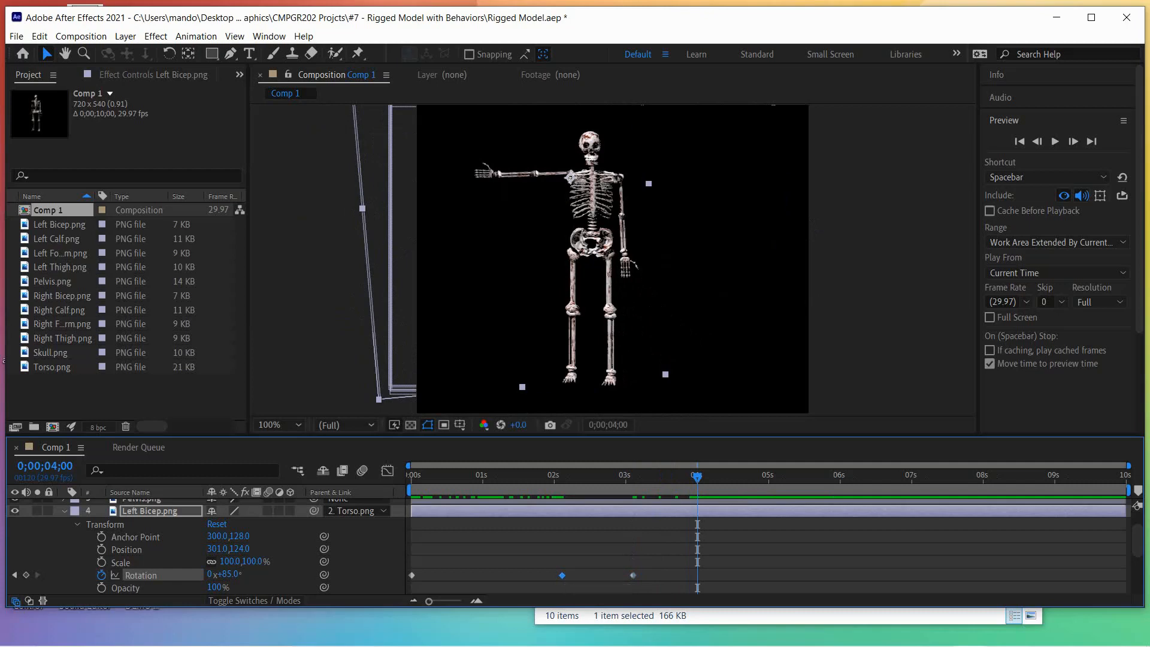
{"action": "key", "text": "F2"}
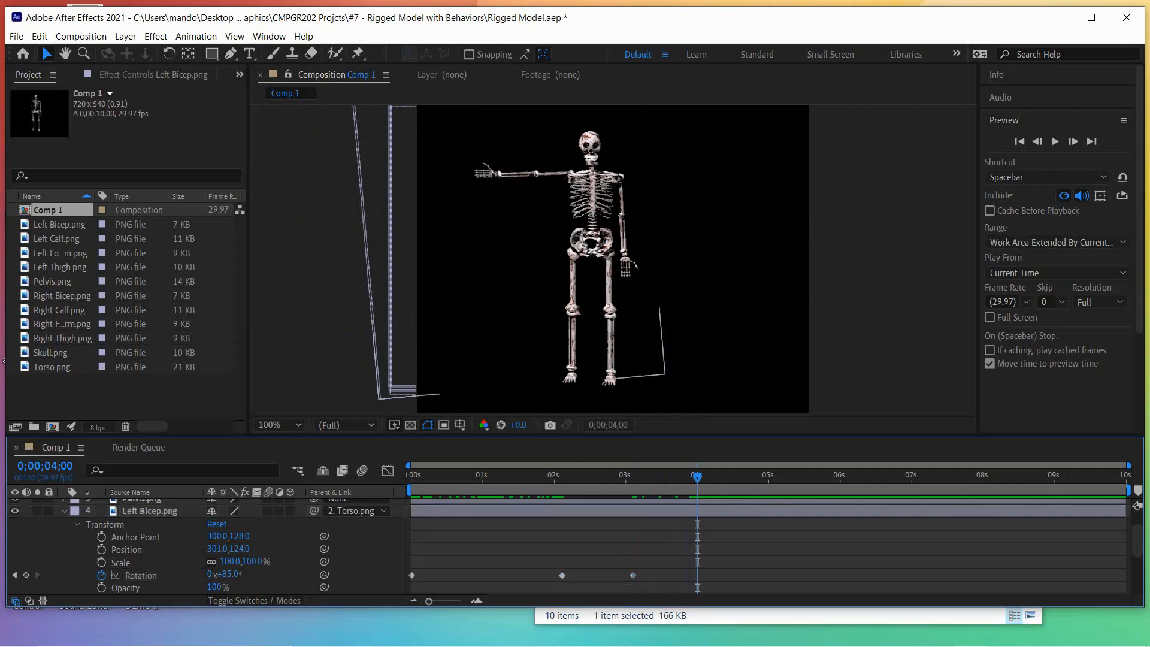
{"action": "left_click", "coordinate": [141, 575]}
{"action": "key", "text": "ctrl+v"}
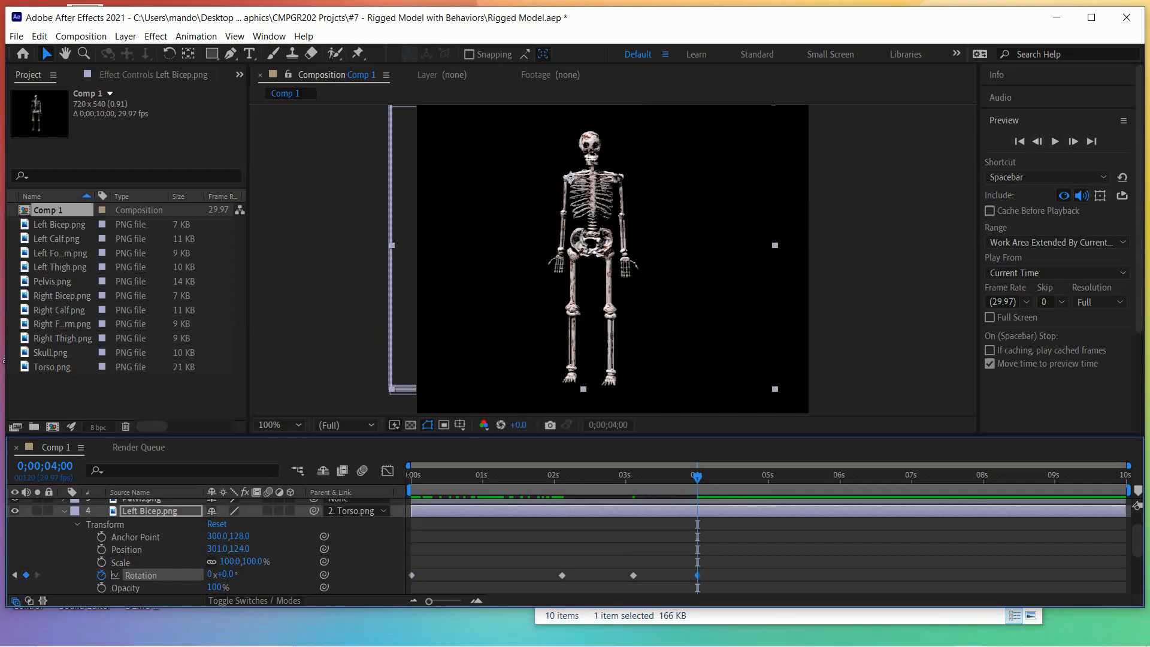
Preview the arm and leg animation from the composition start and stop playback at 0;00;04;12.
{"action": "left_click", "coordinate": [1019, 141]}
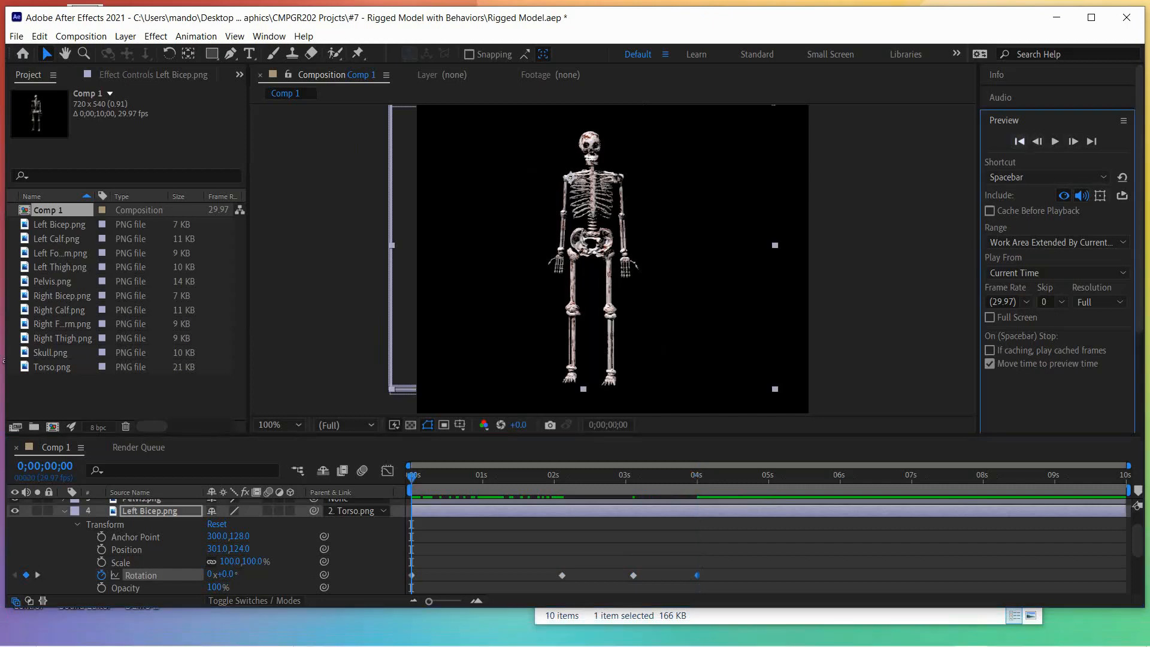
{"action": "left_click", "coordinate": [1054, 142]}
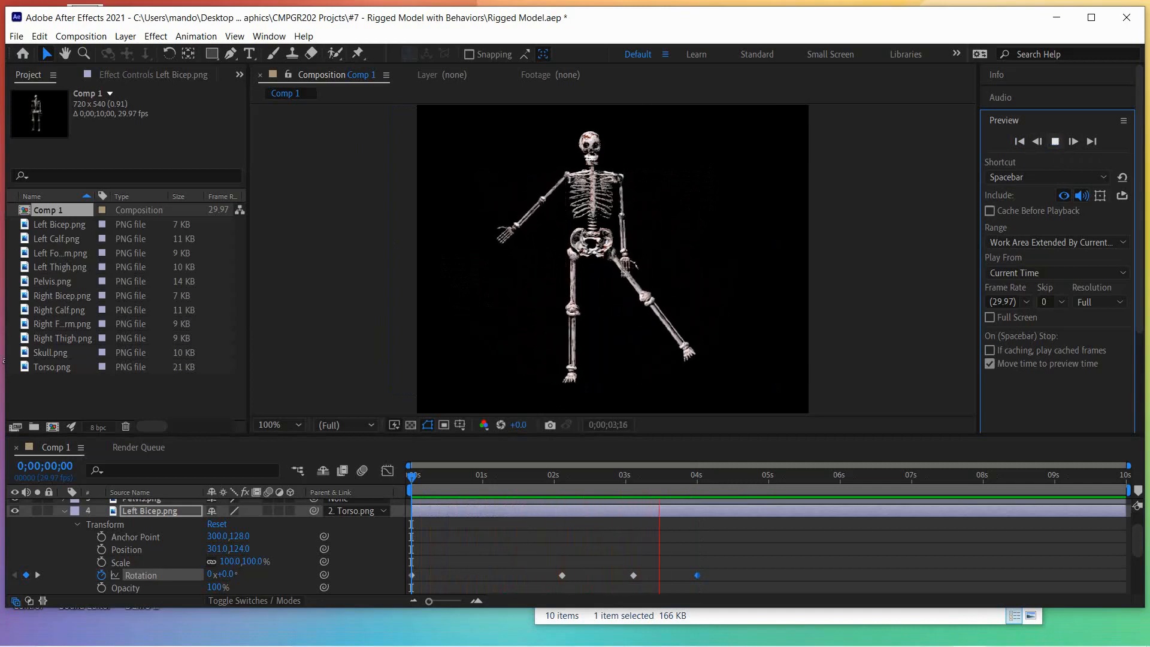
{"action": "key", "text": "space"}
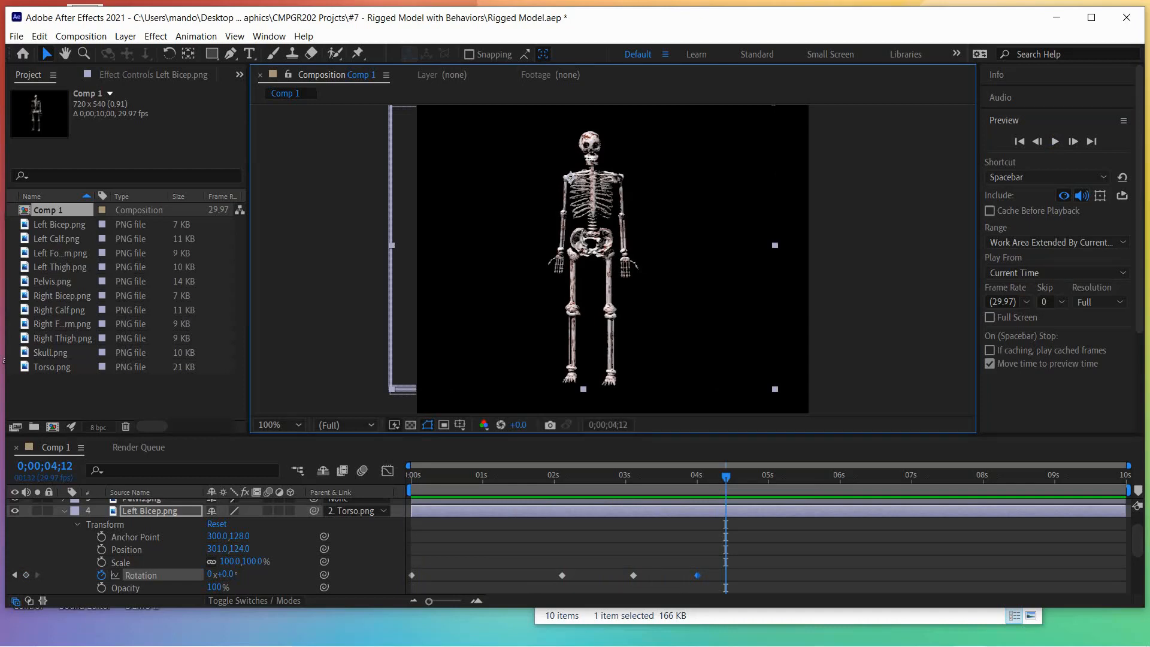
Paste the Left Bicep's 0° rotation keyframe at 0;00;04;12 and collapse the layer's properties.
{"action": "left_click_drag", "start_coordinate": [647, 476], "coordinate": [727, 476]}
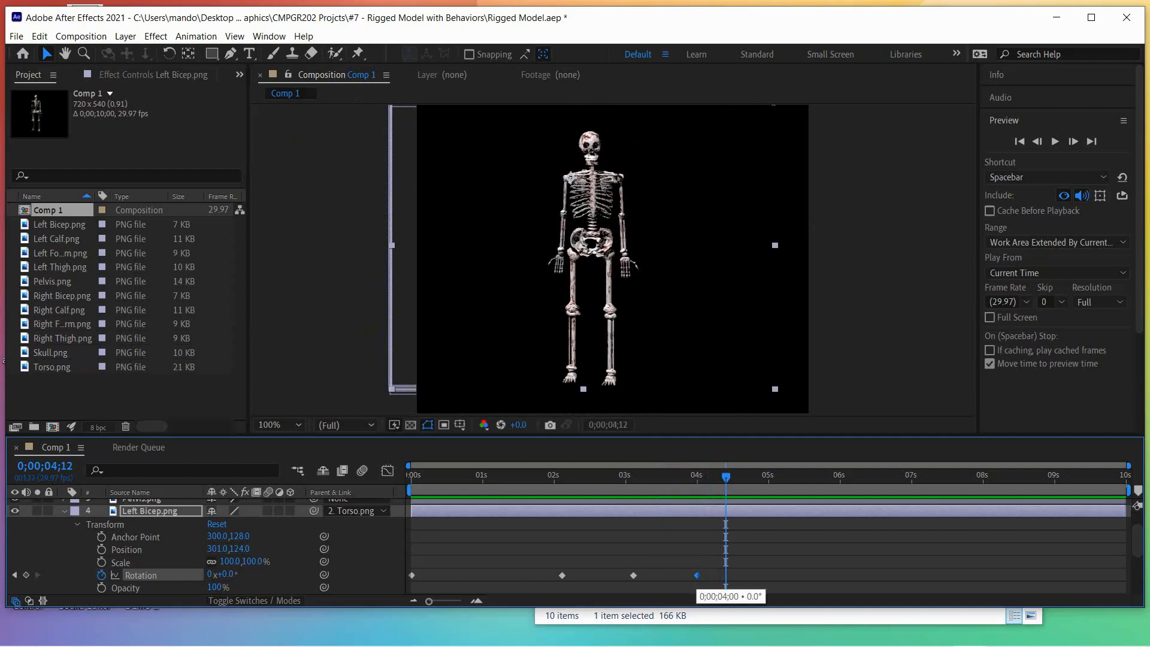
{"action": "key", "text": "ctrl+shift+a"}
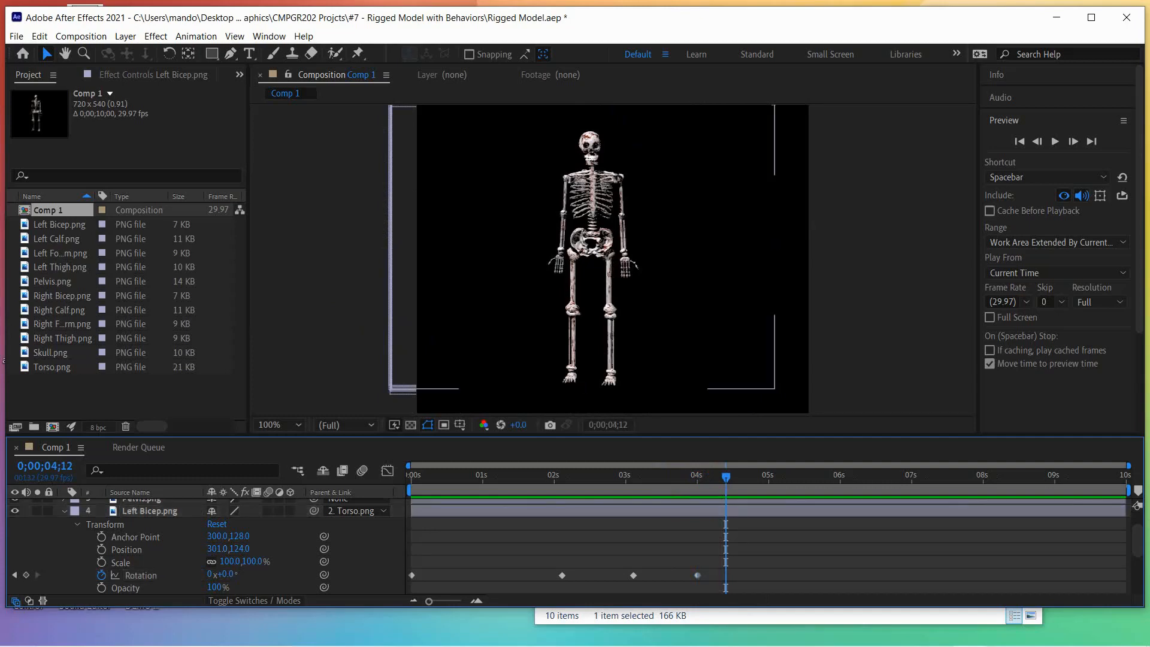
{"action": "left_click", "coordinate": [141, 576]}
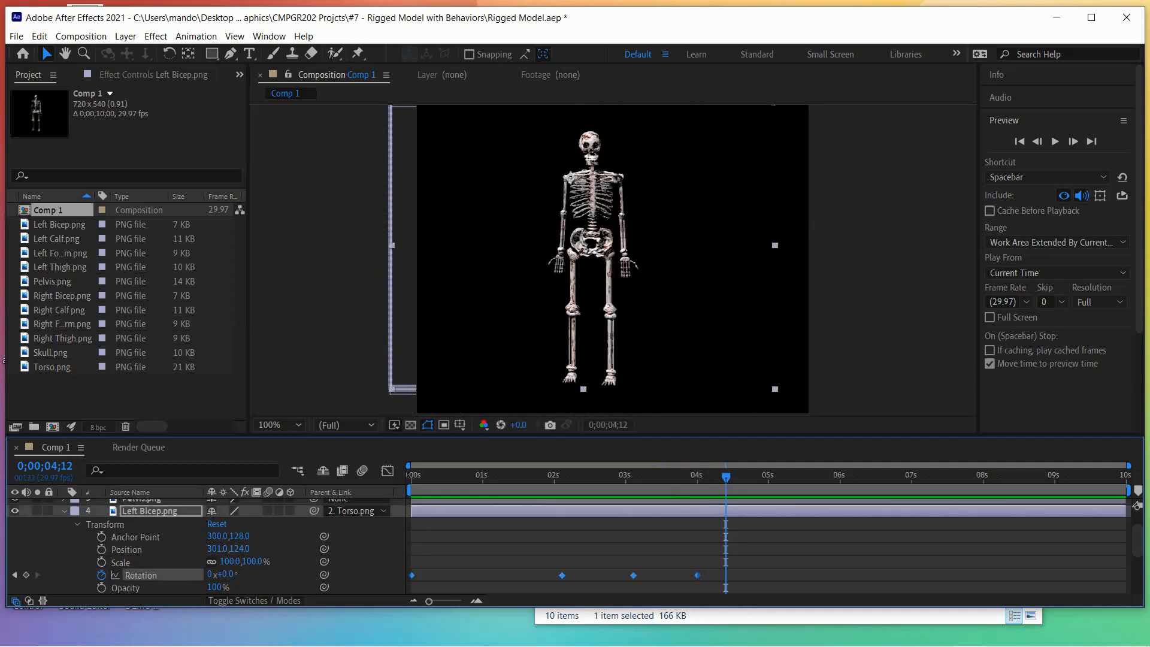
{"action": "key", "text": "ctrl+v"}
{"action": "key", "text": "u"}
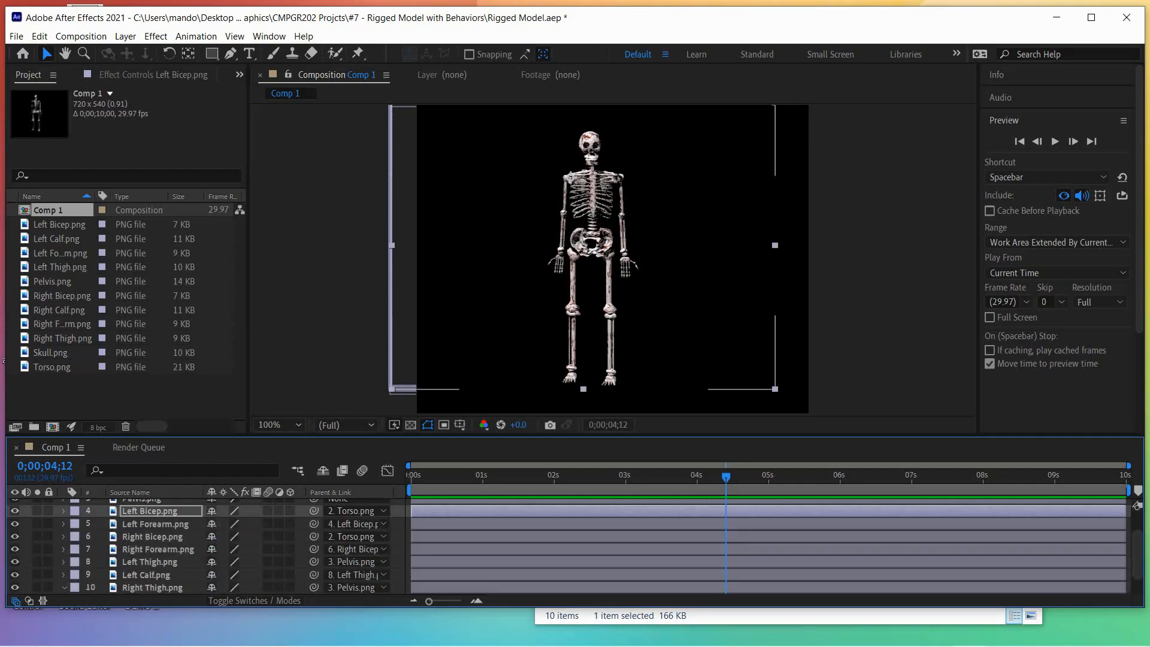
Copy the Right Bicep's 0° rotation keyframe from 0;00;01;29 to 0;00;04;12.
{"action": "left_click", "coordinate": [63, 536]}
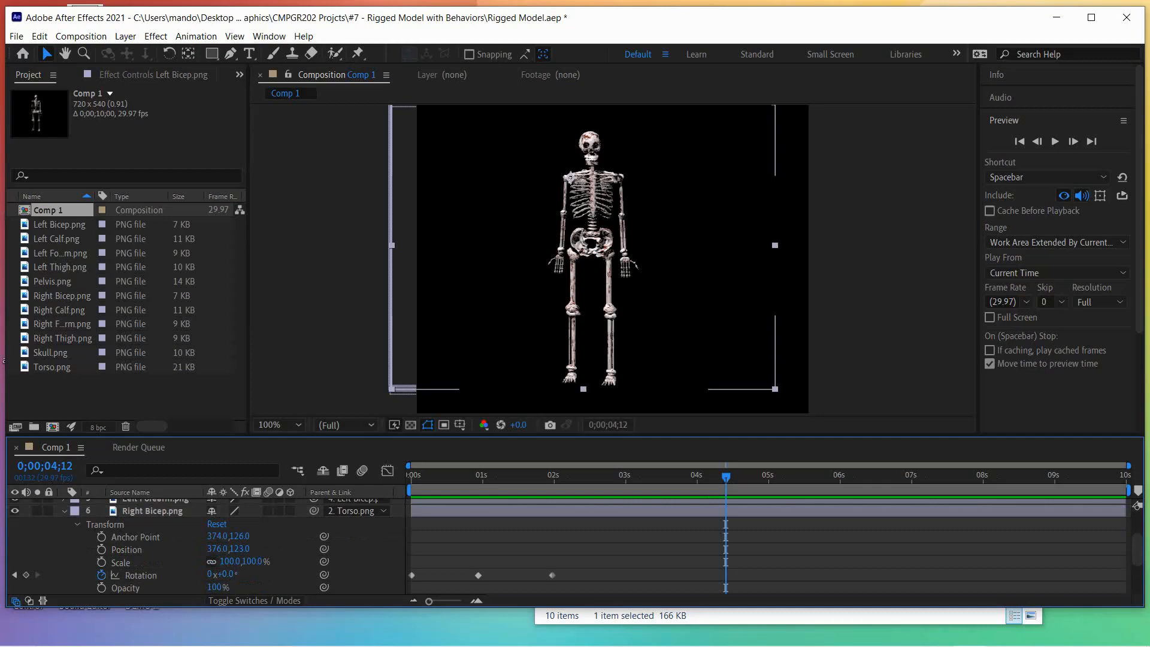
{"action": "left_click_drag", "start_coordinate": [726, 476], "coordinate": [558, 476]}
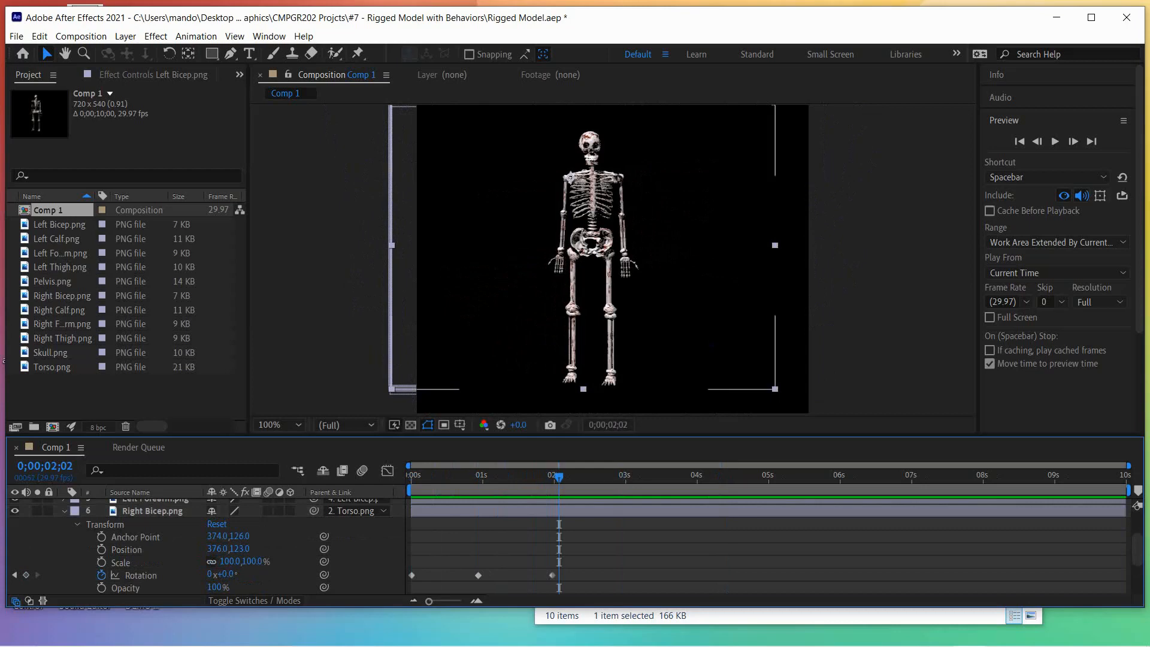
{"action": "left_click", "coordinate": [552, 575]}
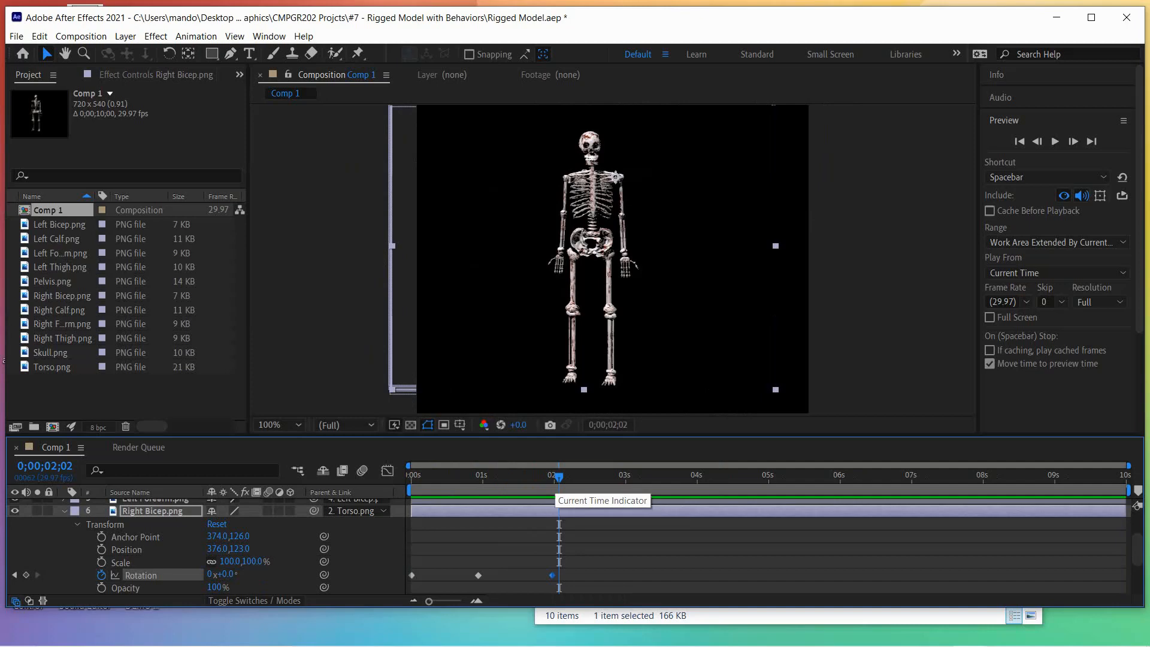
{"action": "left_click_drag", "start_coordinate": [558, 478], "coordinate": [726, 477]}
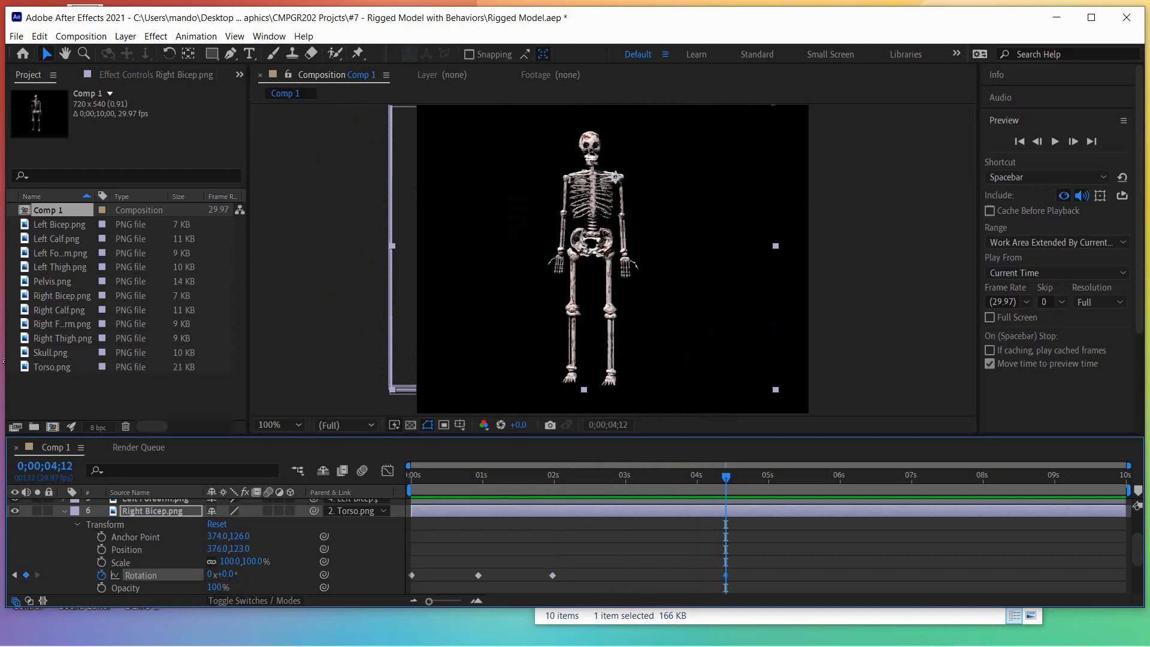
Expand the Left Bicep layer and compare its rotation keyframes with those of the Right Bicep.
{"action": "scroll", "coordinate": [599, 546], "scroll_direction": "up", "scroll_amount": 2}
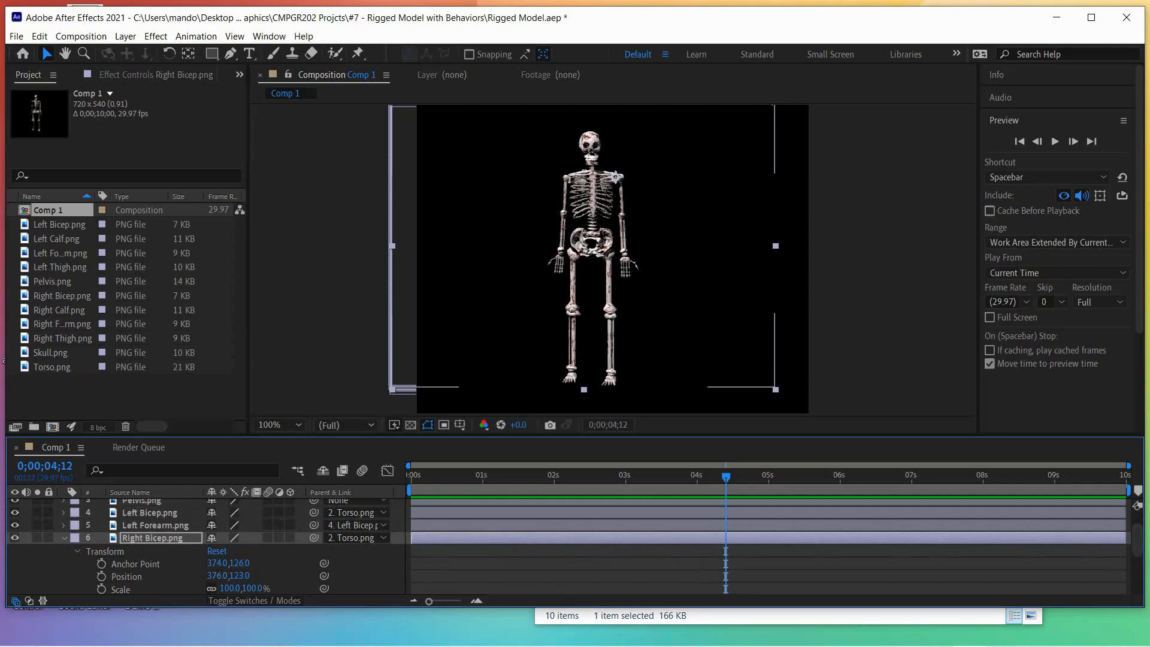
{"action": "left_click", "coordinate": [150, 513]}
{"action": "left_click", "coordinate": [63, 513]}
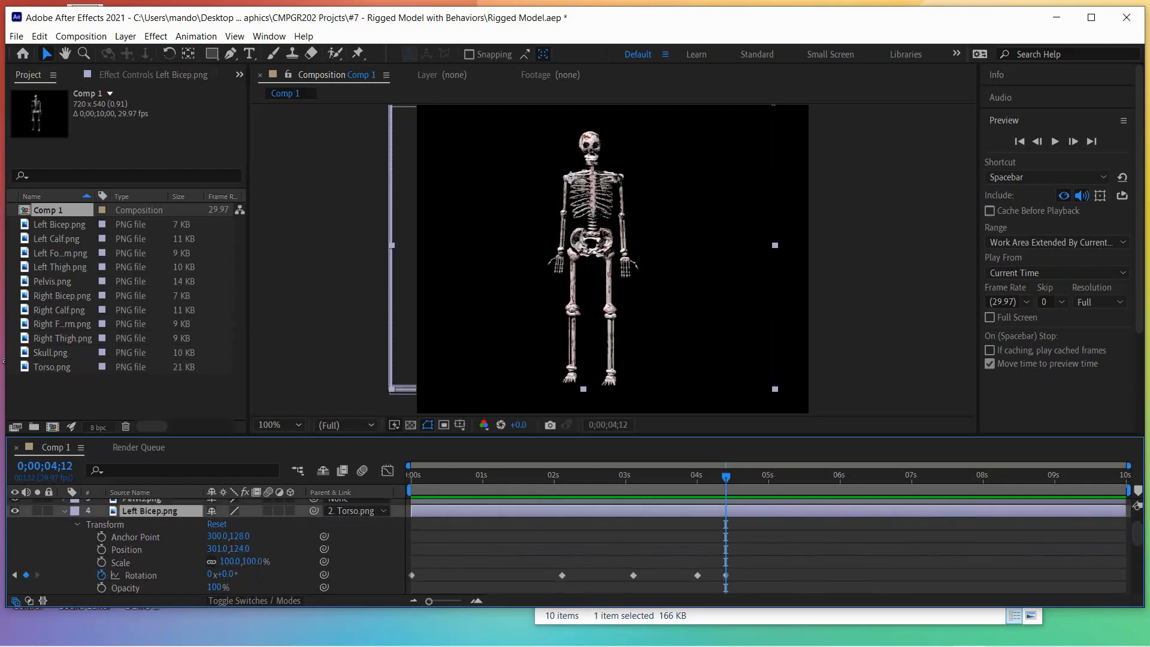
{"action": "scroll", "coordinate": [575, 546], "scroll_direction": "down", "scroll_amount": 4}
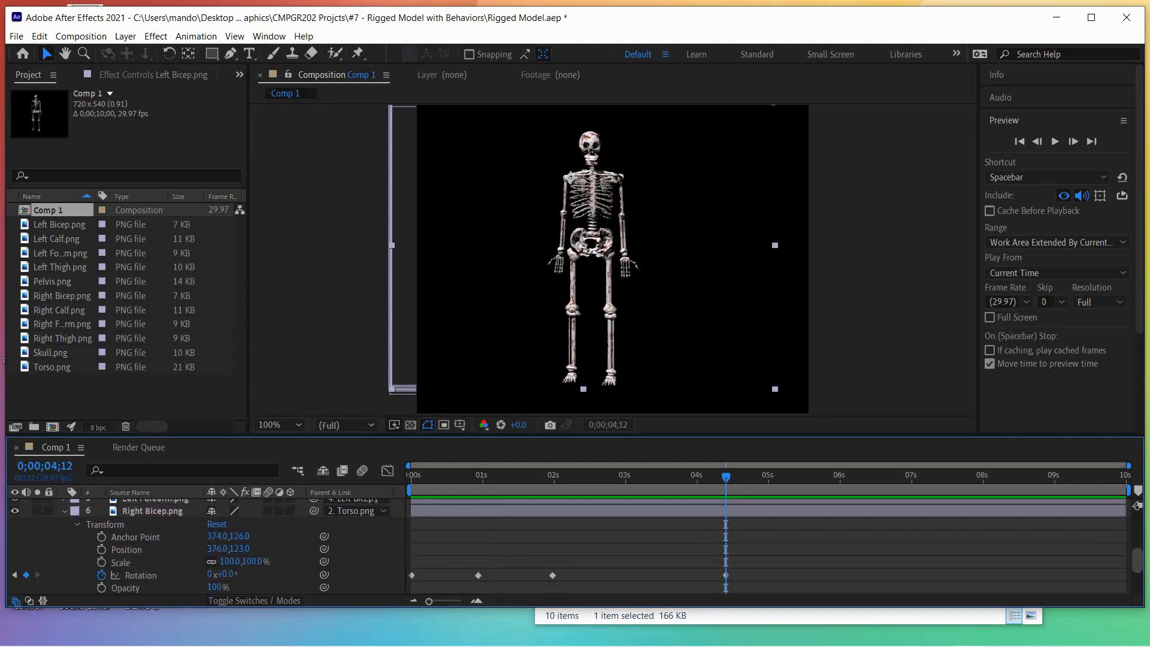
{"action": "scroll", "coordinate": [575, 545], "scroll_direction": "up", "scroll_amount": 5}
{"action": "scroll", "coordinate": [575, 545], "scroll_direction": "down", "scroll_amount": 7}
{"action": "scroll", "coordinate": [575, 546], "scroll_direction": "down", "scroll_amount": 1}
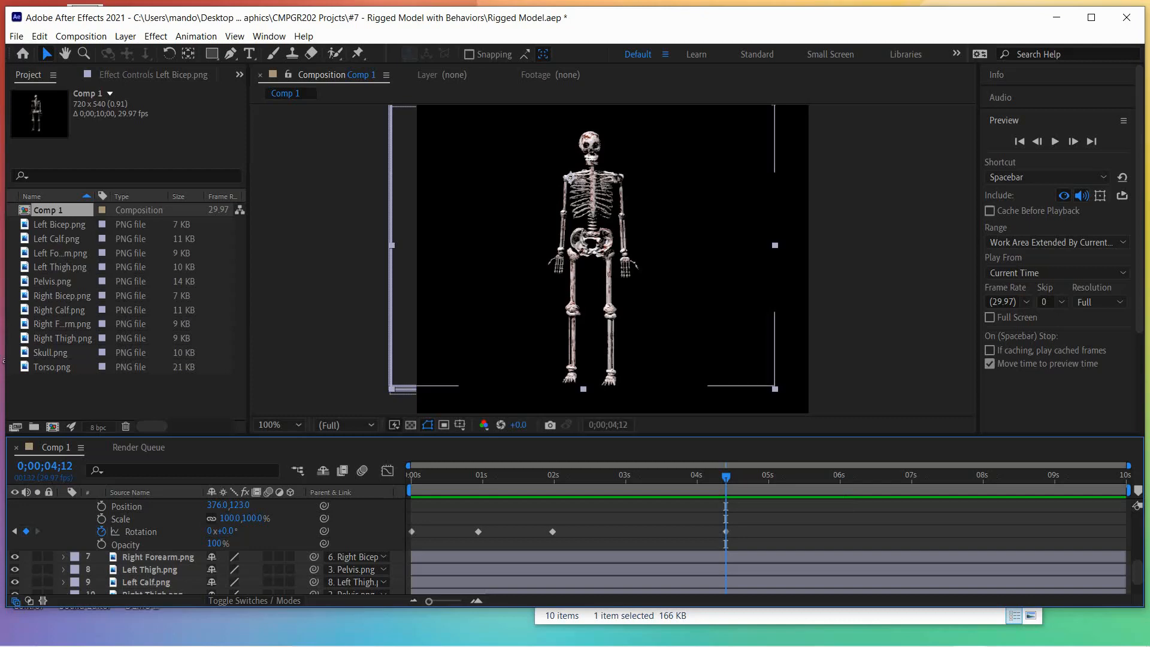
{"action": "scroll", "coordinate": [203, 545], "scroll_direction": "up", "scroll_amount": 3}
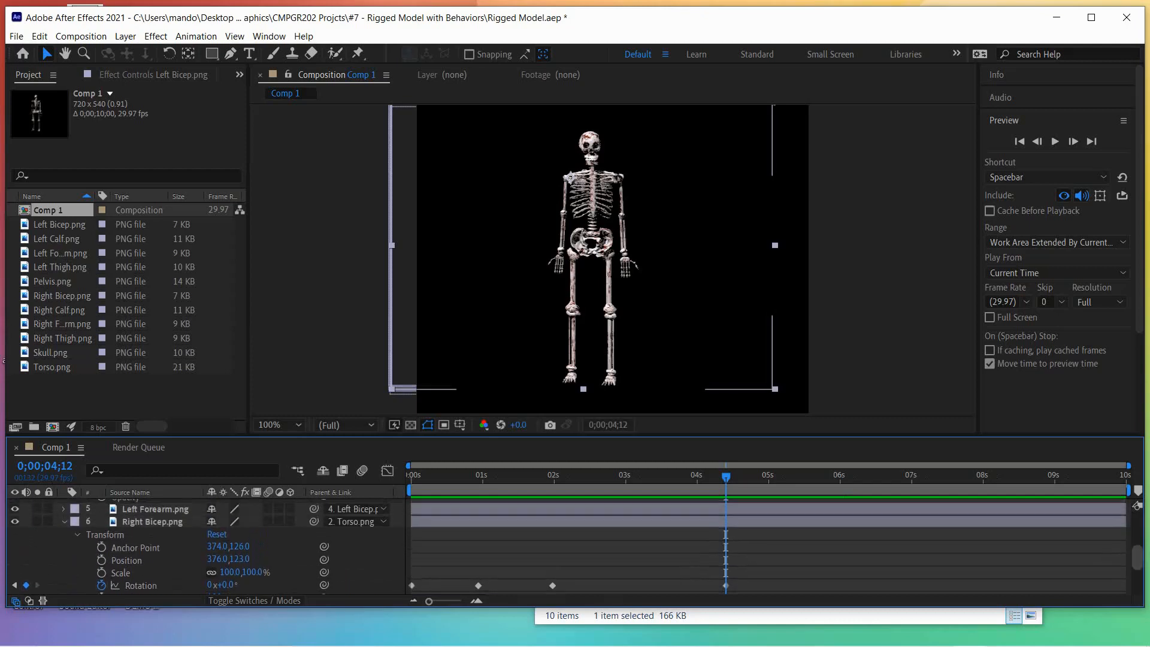
{"action": "scroll", "coordinate": [204, 546], "scroll_direction": "down", "scroll_amount": 2}
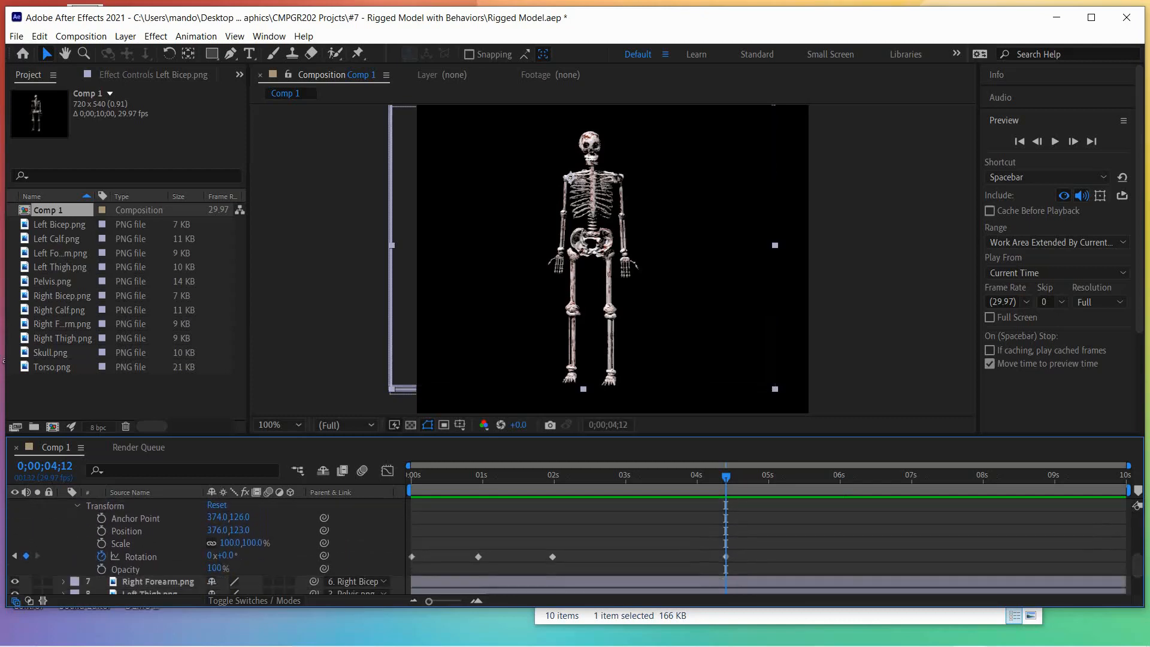
Set the Right Bicep's rotation to -147° at 0;00;05;20, adding a keyframe that raises the arm.
{"action": "key", "text": "space"}
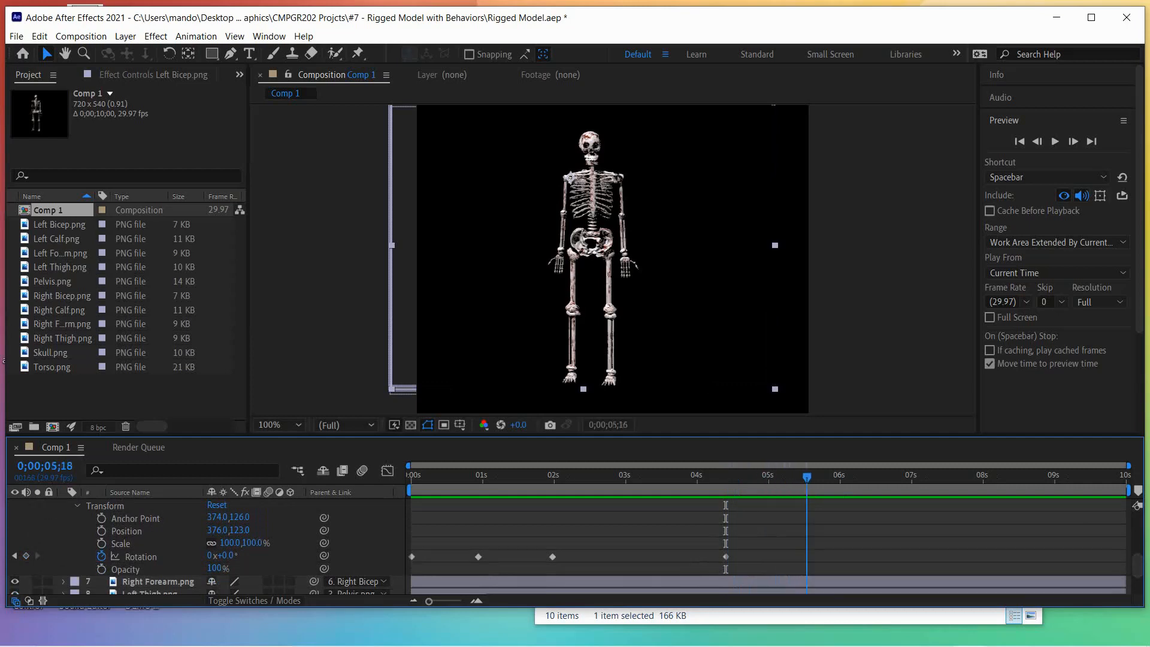
{"action": "key", "text": "space"}
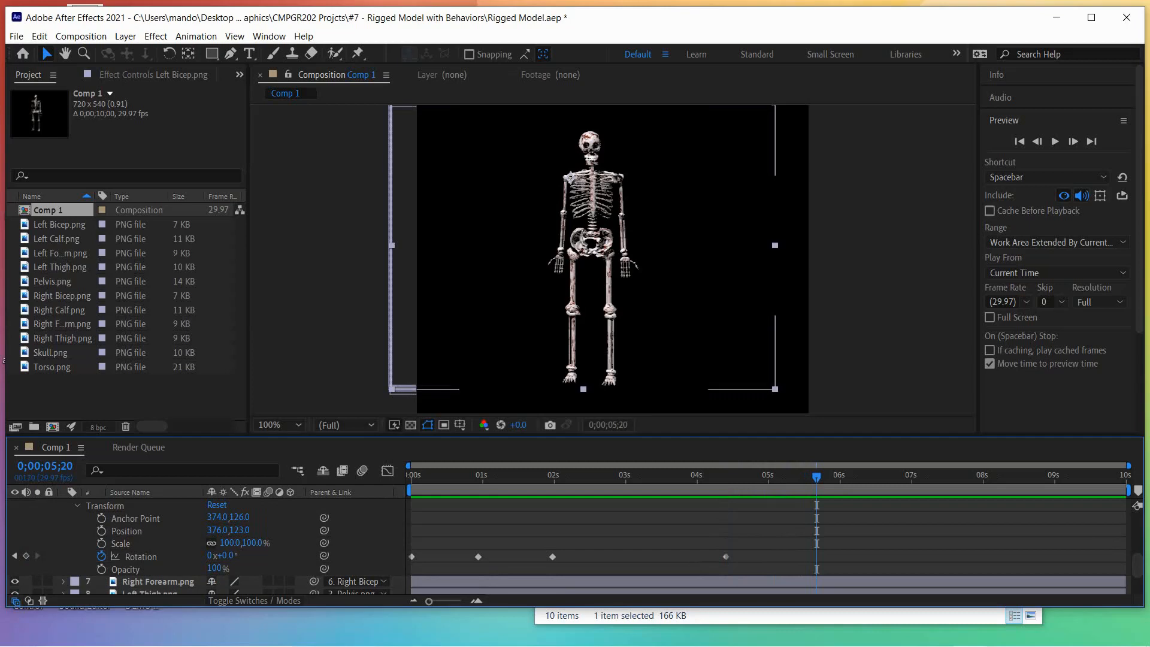
{"action": "left_click_drag", "start_coordinate": [225, 555], "coordinate": [137, 556]}
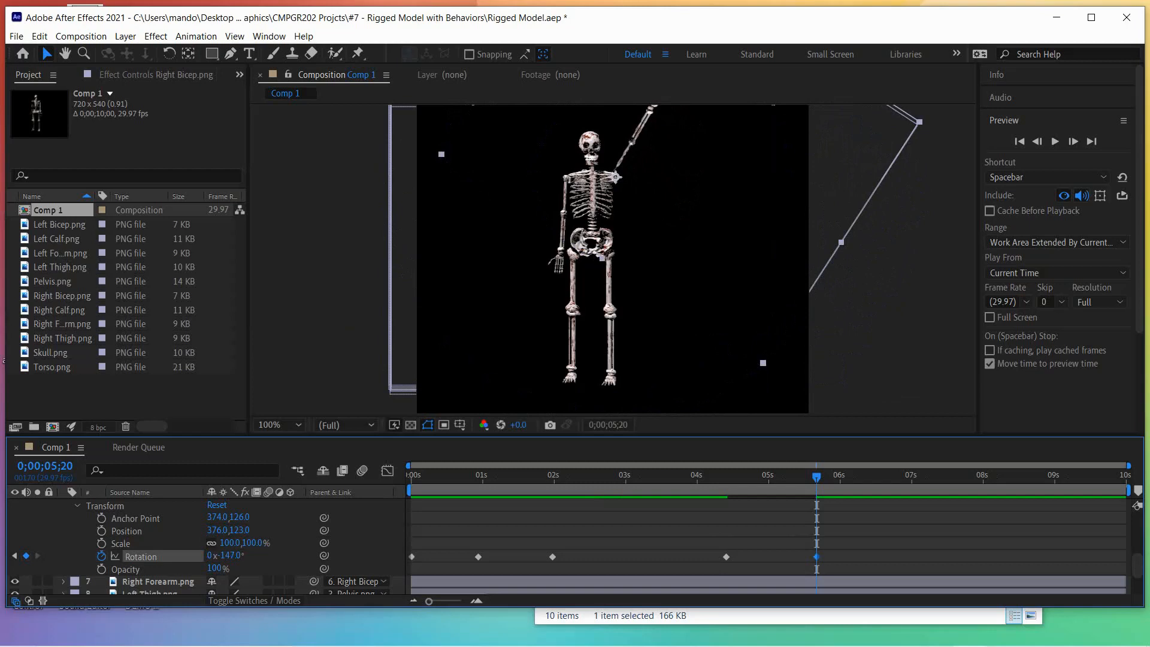
Set the Left Bicep's rotation to 135° at 0;00;05;20, adding a keyframe that raises the other arm.
{"action": "scroll", "coordinate": [539, 545], "scroll_direction": "up", "scroll_amount": 5}
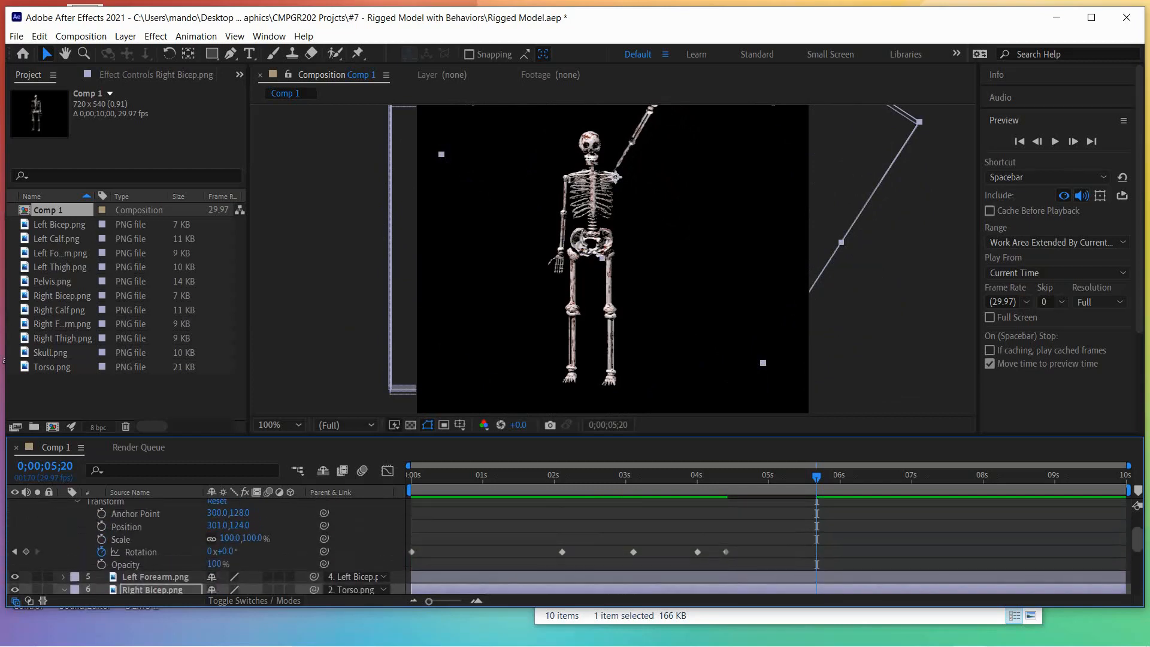
{"action": "scroll", "coordinate": [539, 545], "scroll_direction": "down", "scroll_amount": 1}
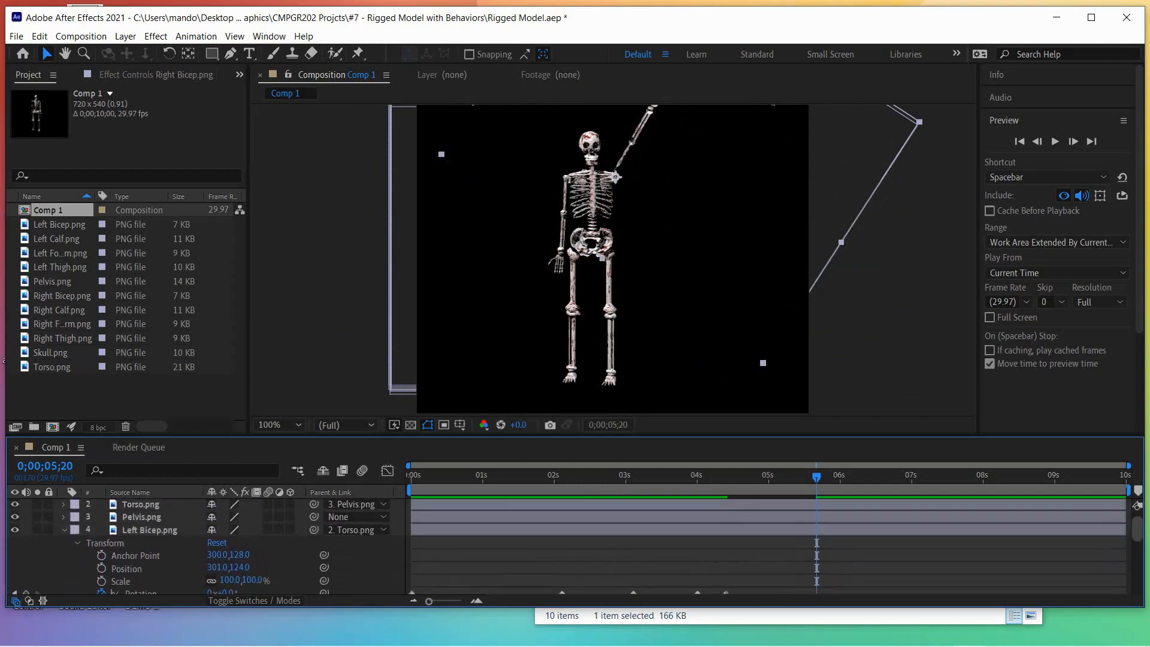
{"action": "scroll", "coordinate": [539, 546], "scroll_direction": "down", "scroll_amount": 2}
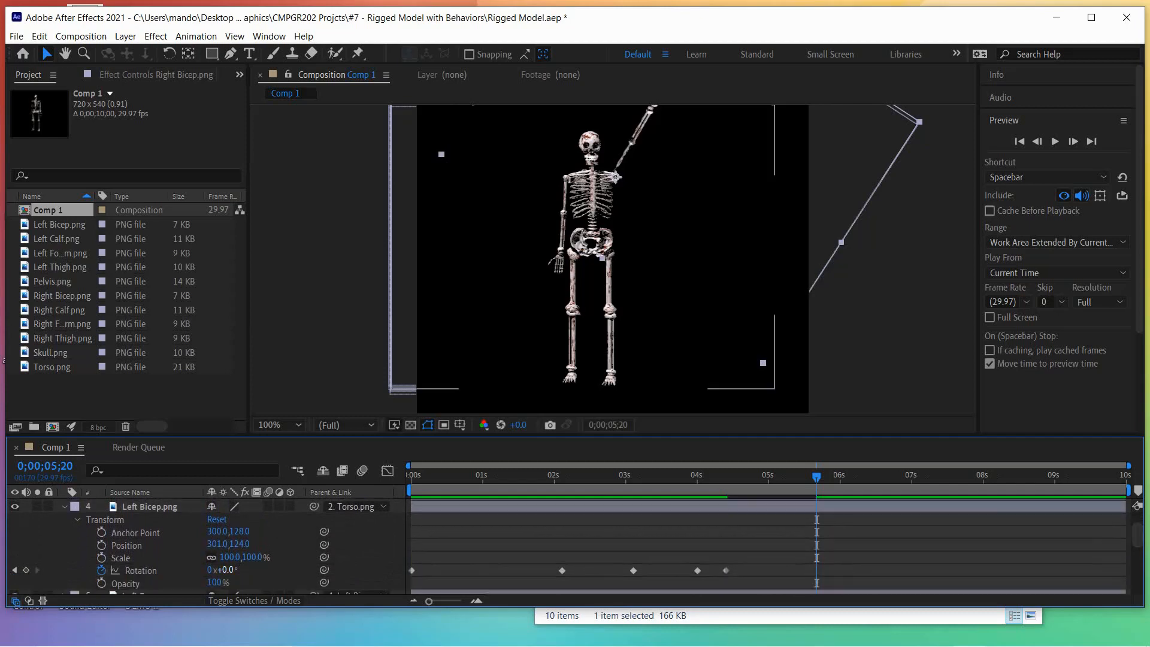
{"action": "left_click_drag", "start_coordinate": [225, 570], "coordinate": [306, 570]}
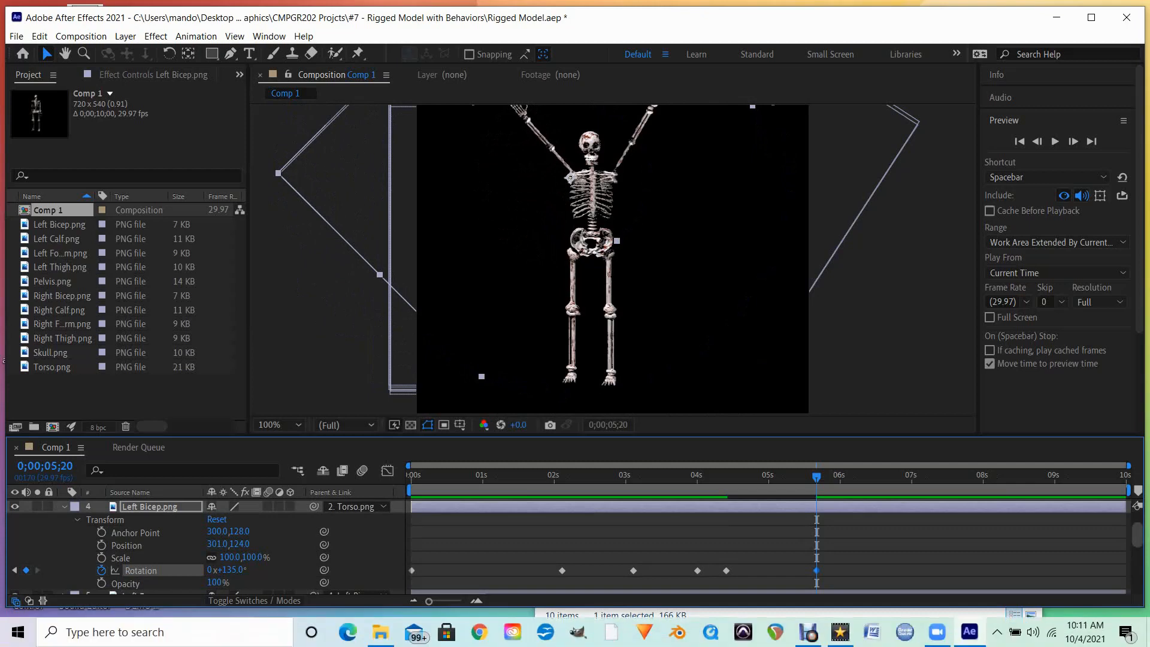
Adjust the Right Bicep's rotation keyframe at 0;00;05;20 to -130° and move the current time back to 0;00;04;13.
{"action": "scroll", "coordinate": [204, 546], "scroll_direction": "down", "scroll_amount": 5}
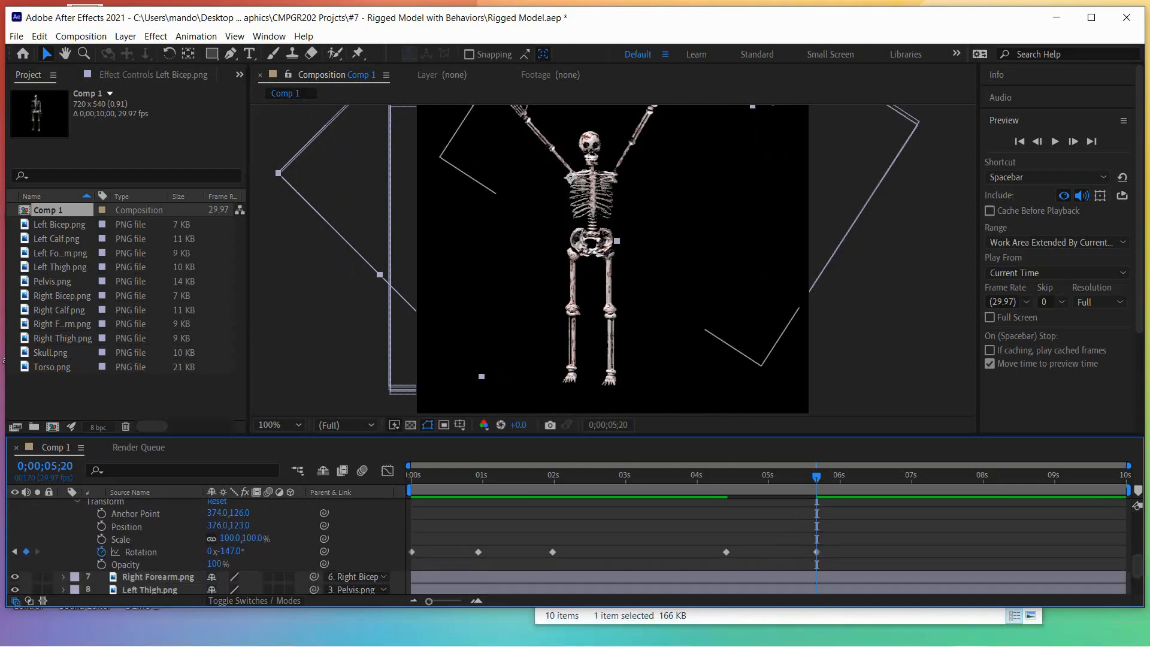
{"action": "left_click", "coordinate": [817, 552]}
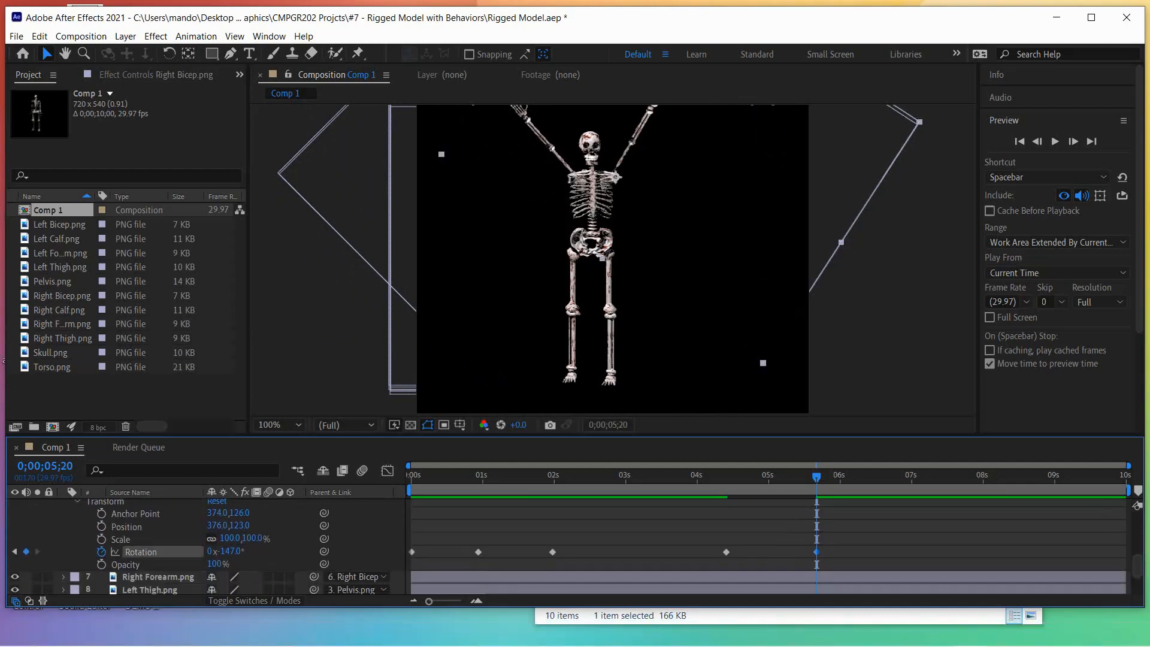
{"action": "left_click_drag", "start_coordinate": [231, 551], "coordinate": [241, 551]}
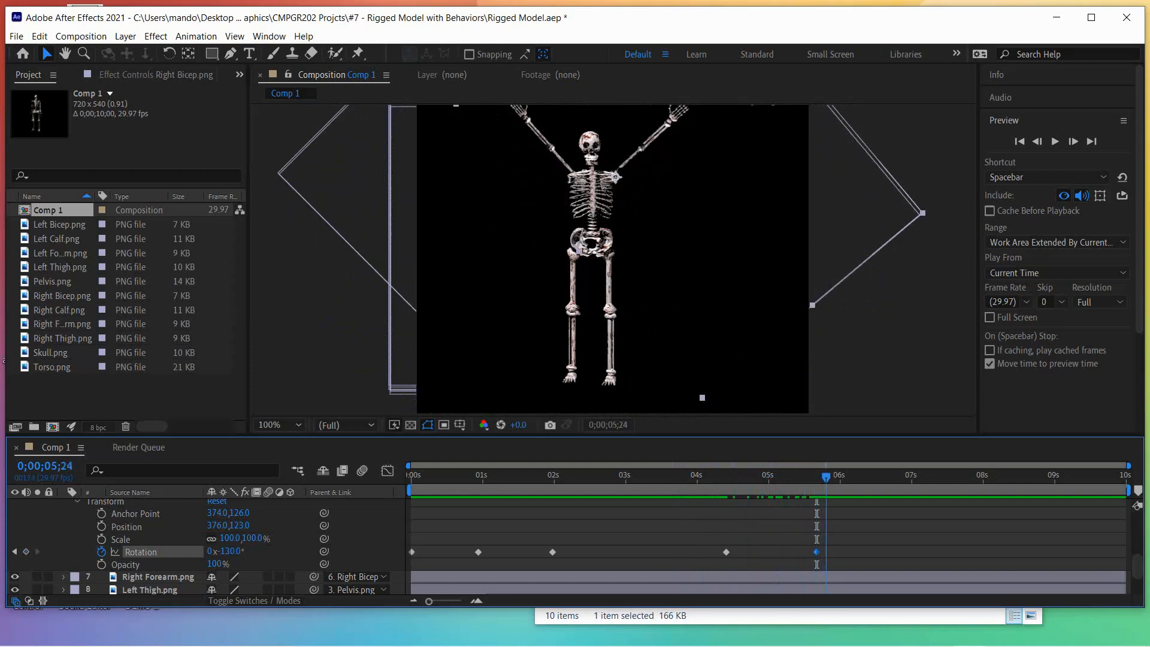
{"action": "left_click_drag", "start_coordinate": [826, 478], "coordinate": [729, 478]}
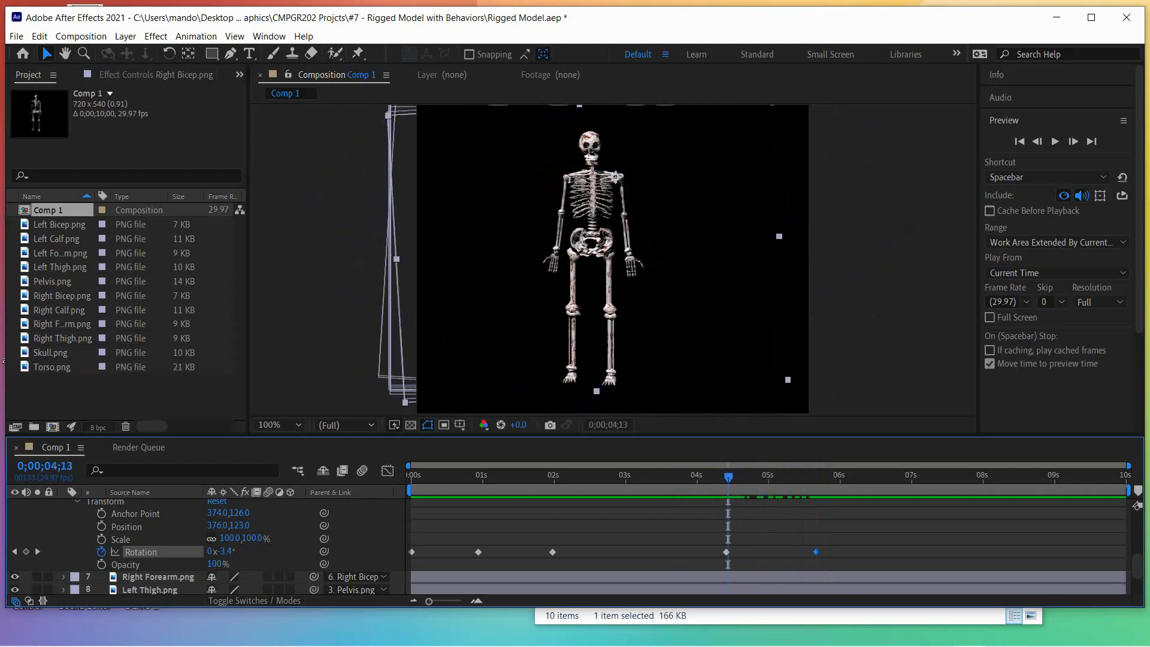
Collapse the Right Bicep's transform properties and the Left Bicep layer in the timeline.
{"action": "left_click", "coordinate": [77, 502]}
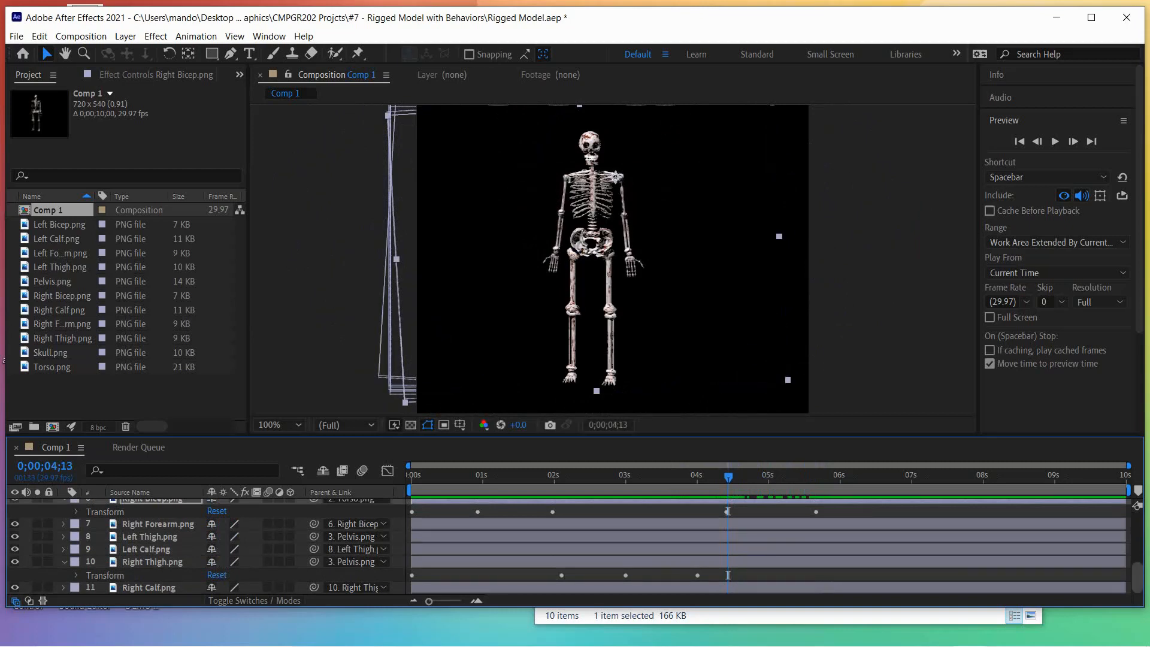
{"action": "scroll", "coordinate": [1137, 572], "scroll_direction": "up", "scroll_amount": 1}
{"action": "scroll", "coordinate": [203, 546], "scroll_direction": "up", "scroll_amount": 4}
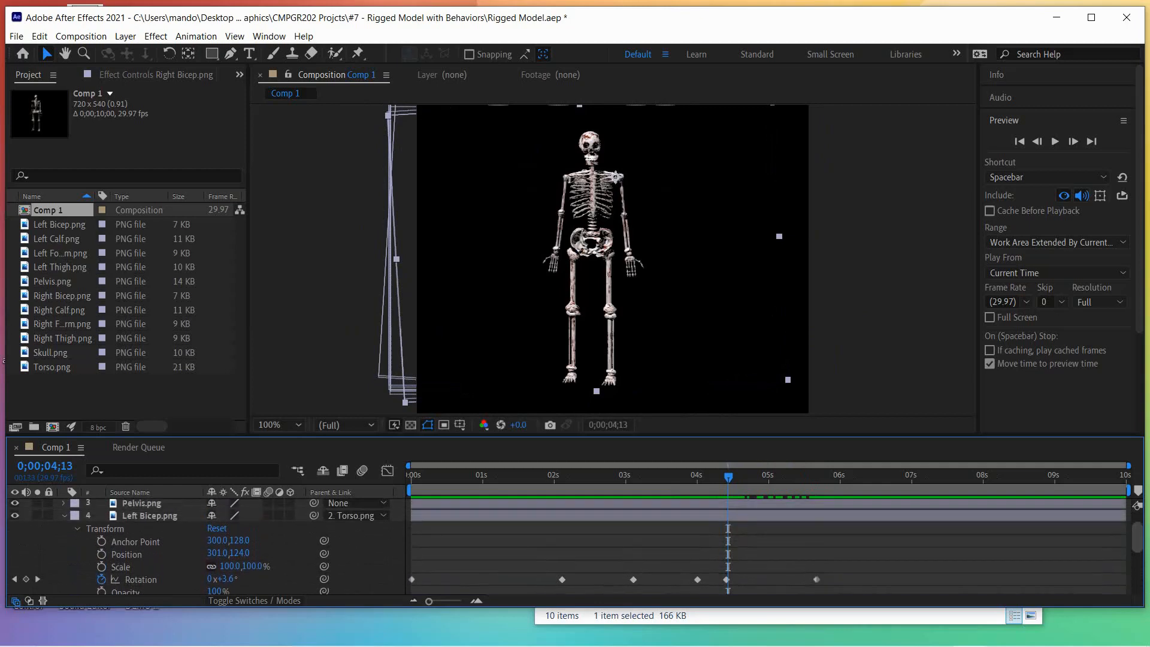
{"action": "scroll", "coordinate": [204, 547], "scroll_direction": "up", "scroll_amount": 1}
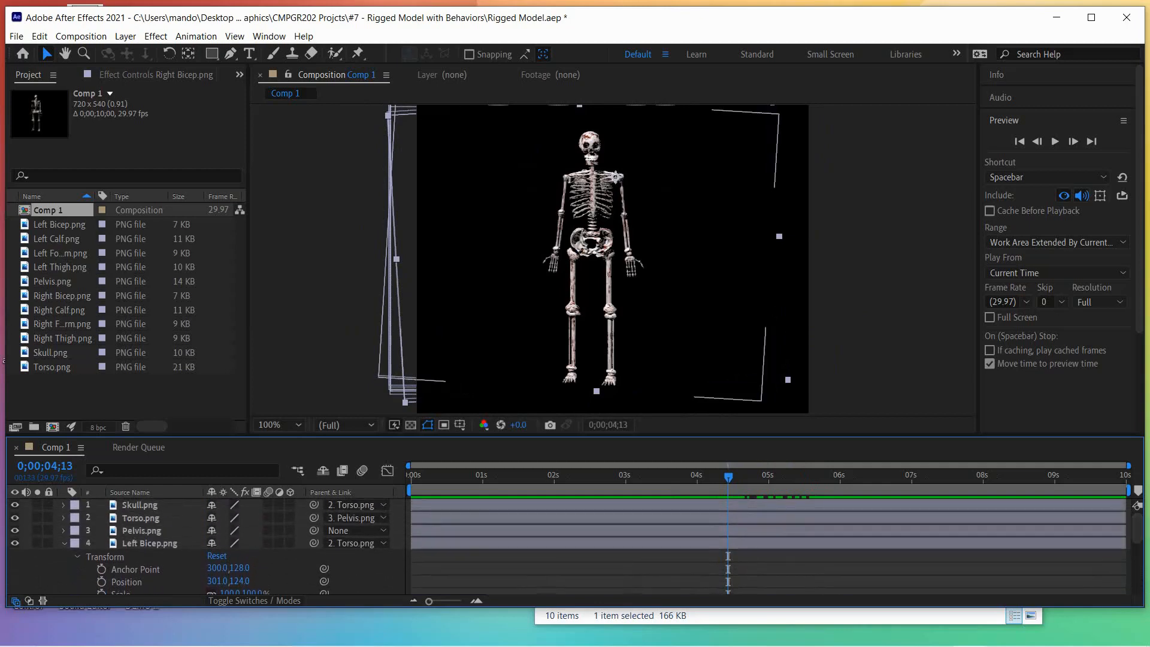
{"action": "left_click", "coordinate": [64, 544]}
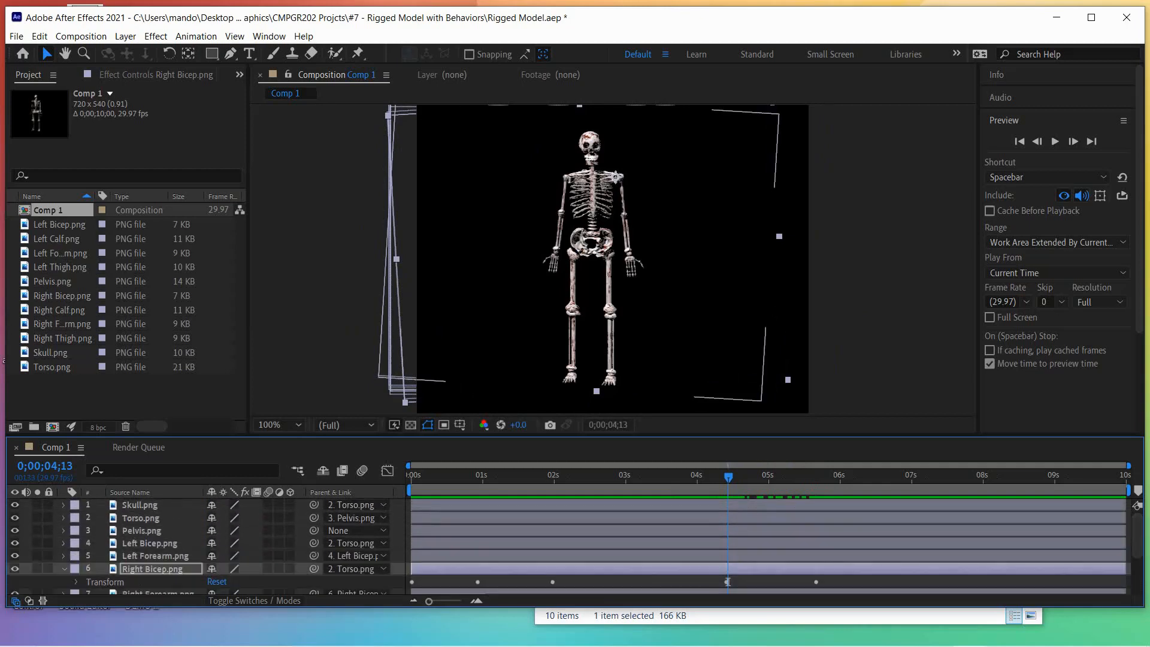
Expand the Left Forearm layer and add a 0° rotation keyframe at 0;00;00;00.
{"action": "key", "text": "ctrl+Up"}
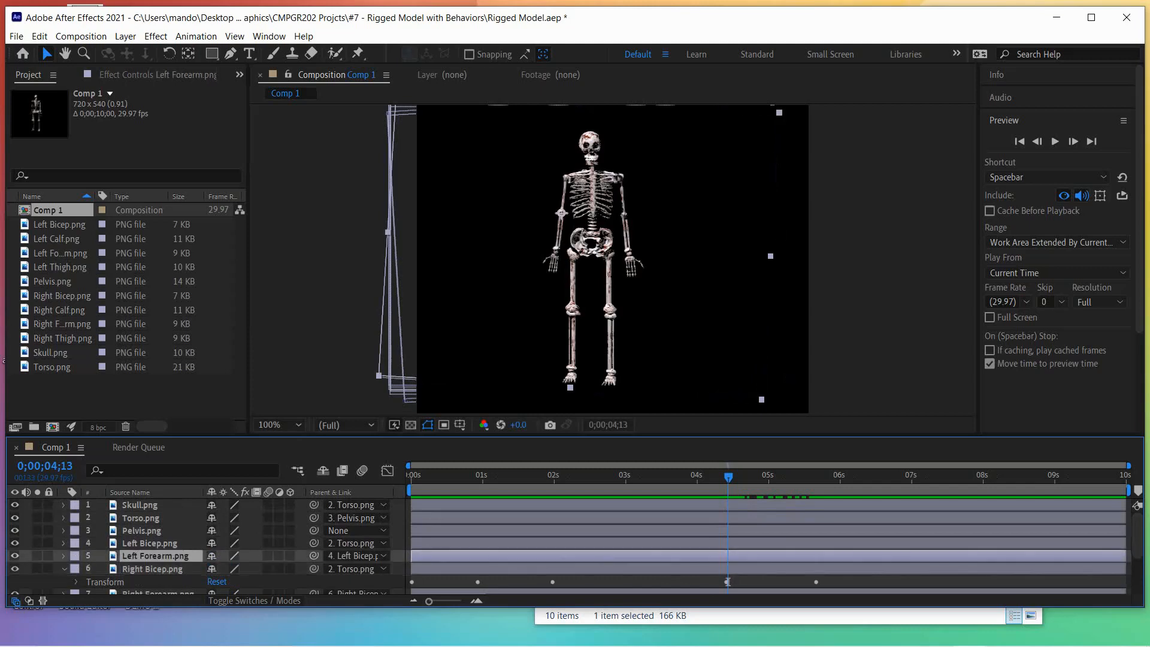
{"action": "key", "text": "ctrl+grave"}
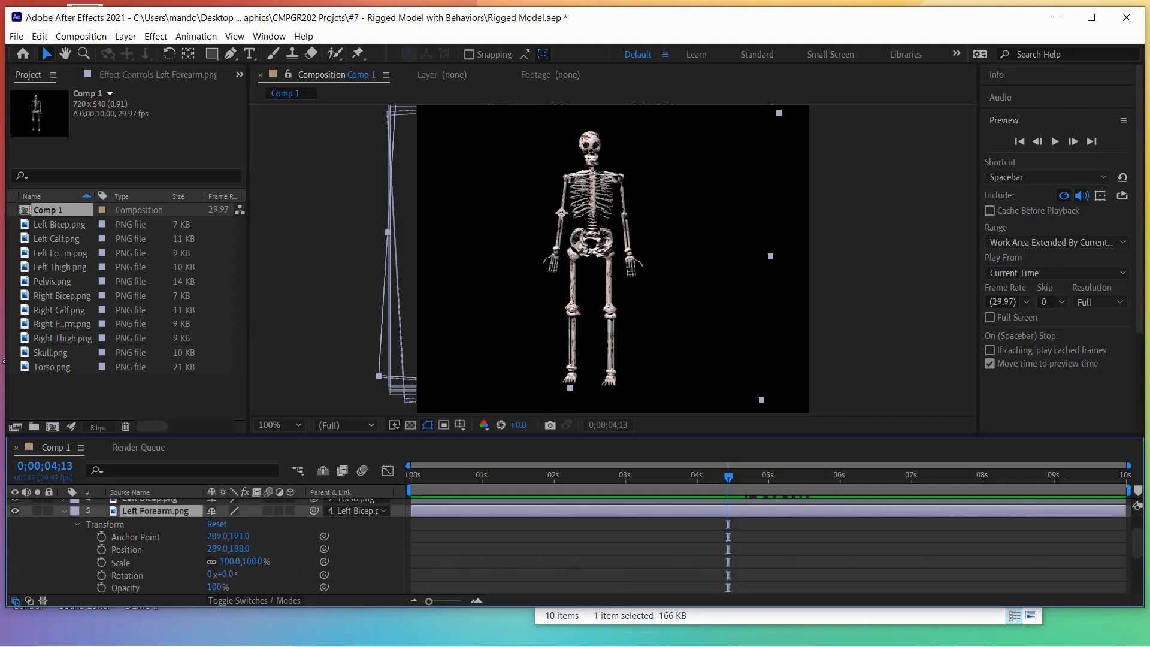
{"action": "left_click_drag", "start_coordinate": [729, 476], "coordinate": [411, 476]}
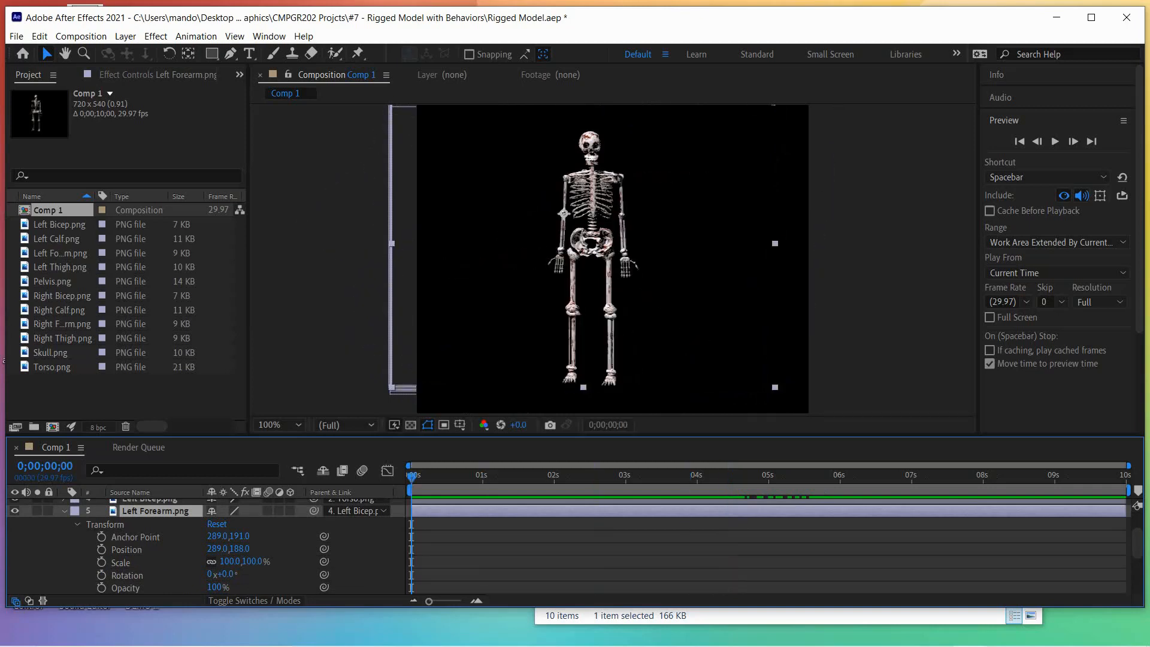
{"action": "key", "text": "alt+shift+r"}
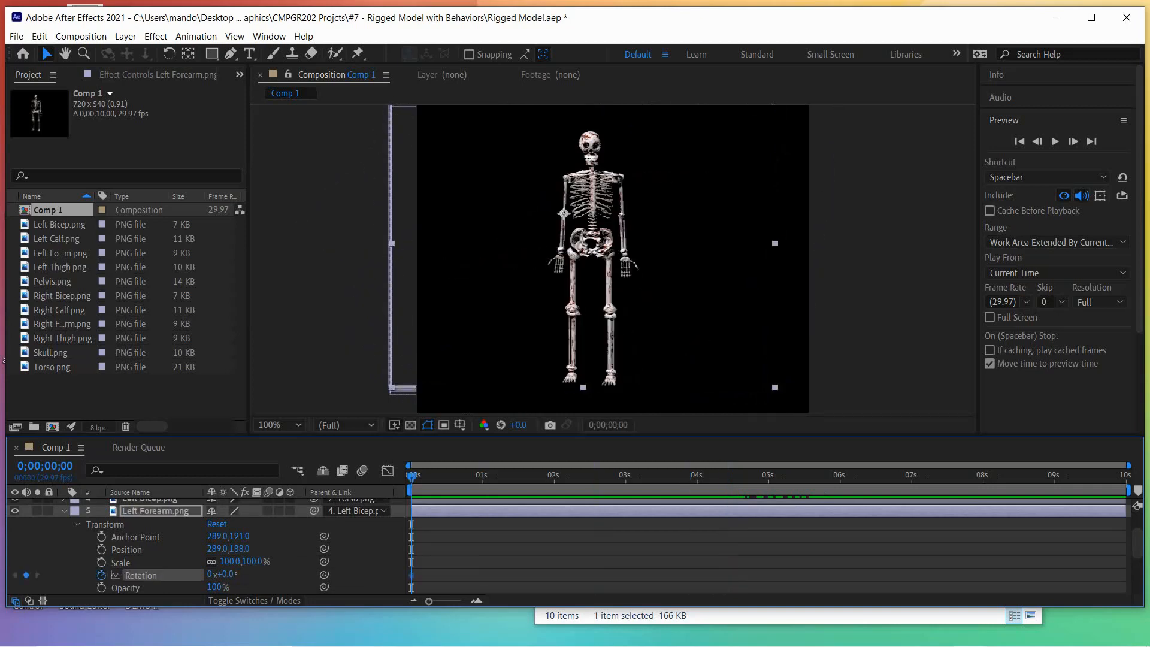
Copy the Left Forearm's 0° rotation keyframe to 0;00;05;11, and set its rotation to 119° at 0;00;06;01.
{"action": "key", "text": "space"}
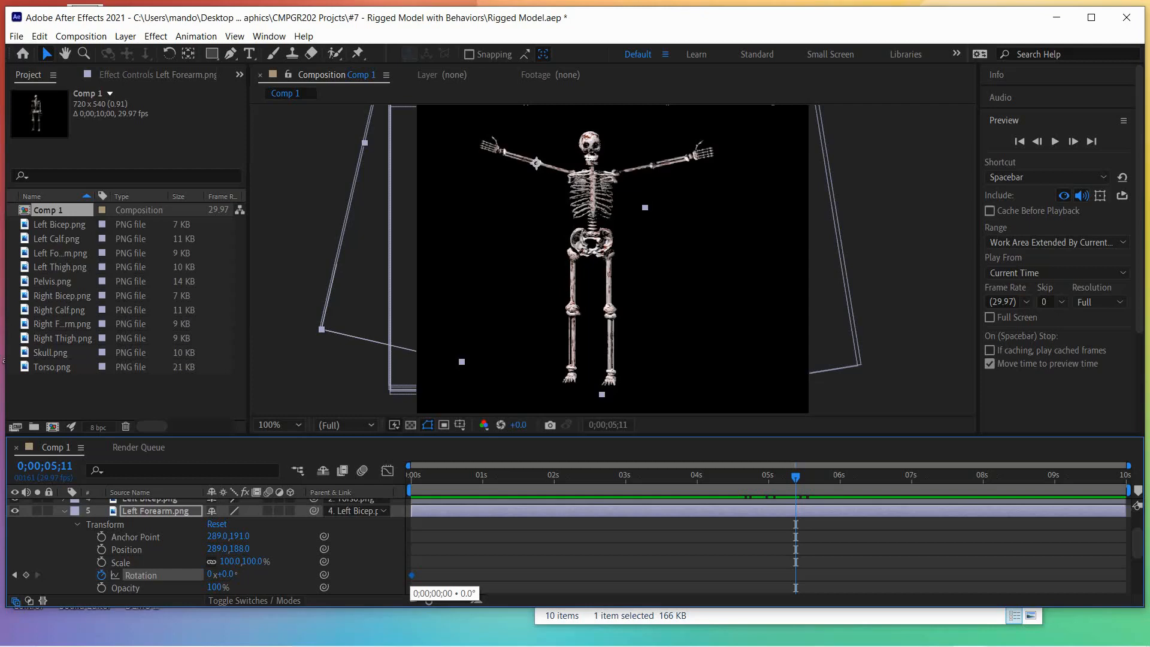
{"action": "key", "text": "F2"}
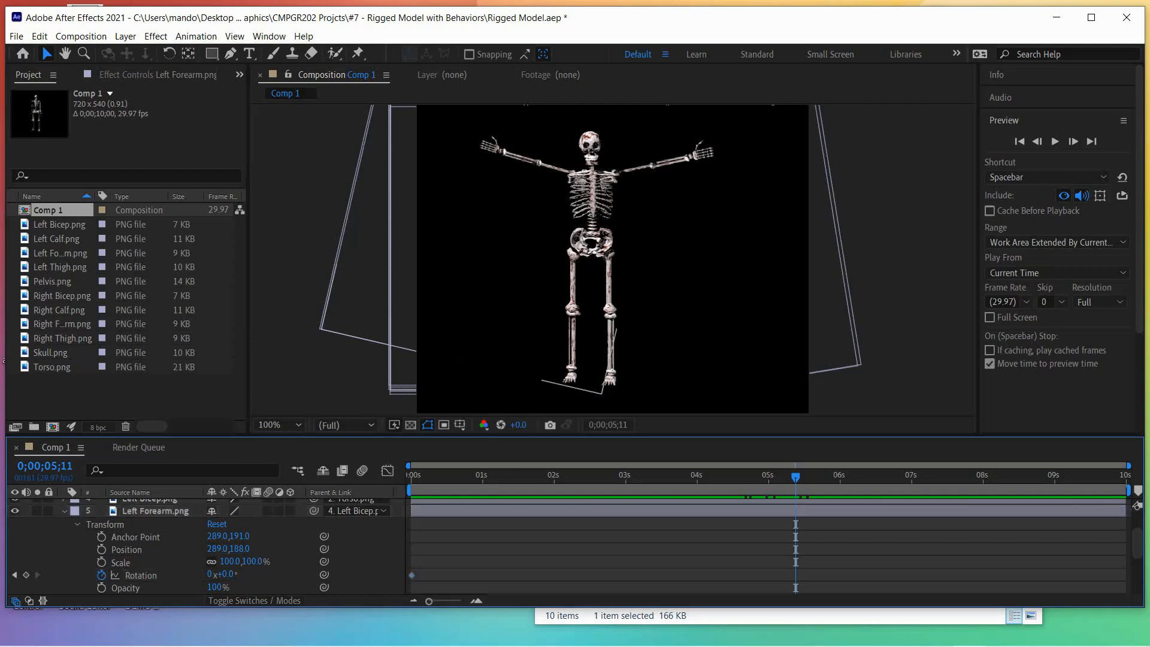
{"action": "left_click", "coordinate": [411, 575]}
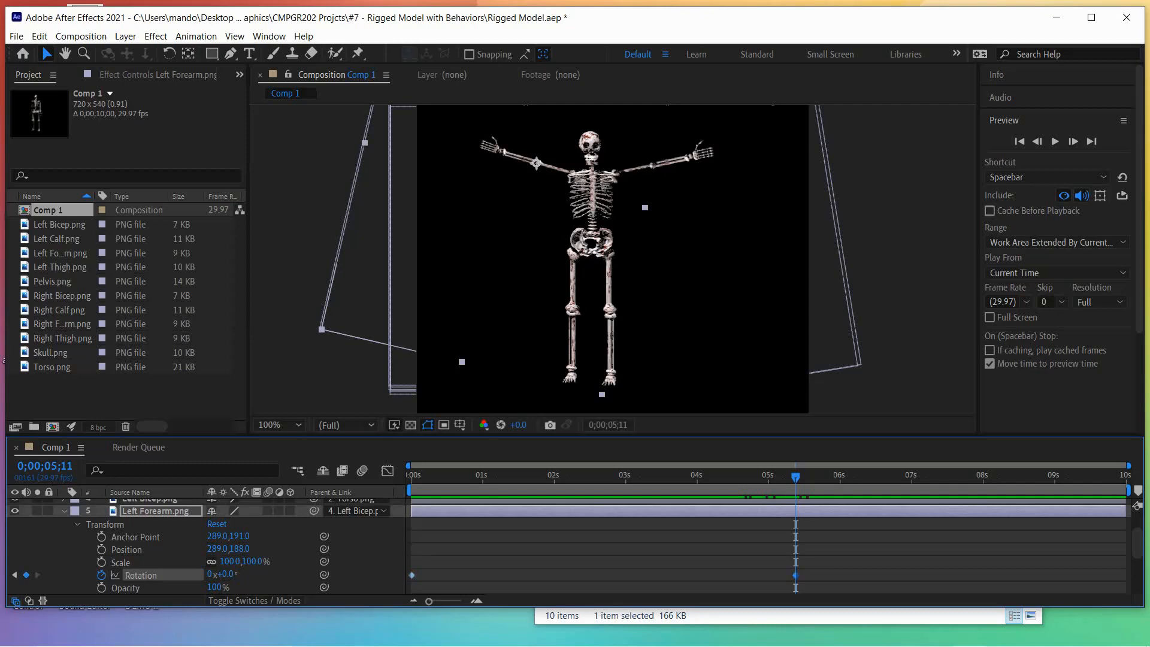
{"action": "left_click_drag", "start_coordinate": [796, 477], "coordinate": [843, 477]}
{"action": "left_click_drag", "start_coordinate": [228, 574], "coordinate": [298, 574]}
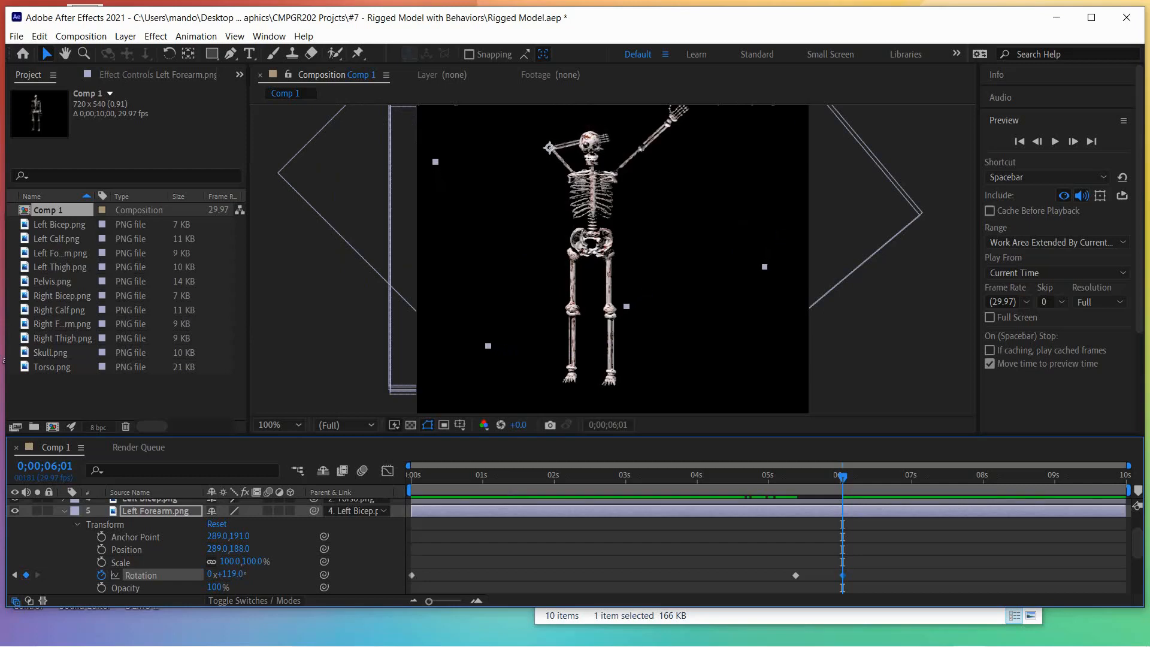
Collapse the Right Bicep layer and expand the Right Forearm layer's transform properties.
{"action": "scroll", "coordinate": [204, 548], "scroll_direction": "down", "scroll_amount": 3}
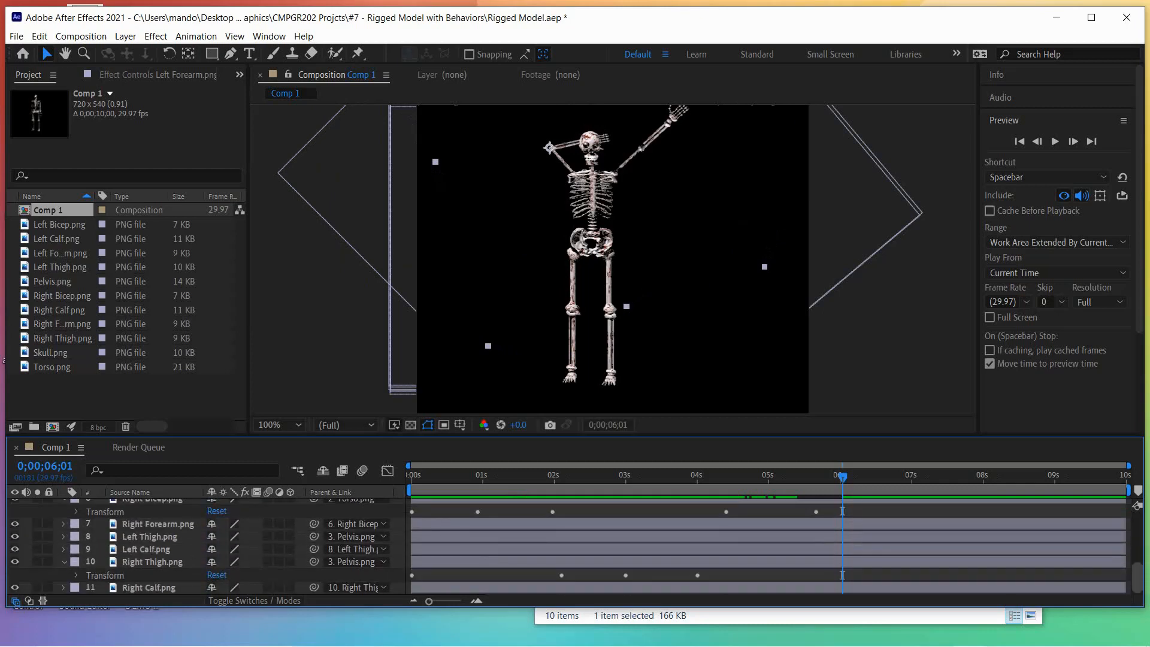
{"action": "scroll", "coordinate": [577, 547], "scroll_direction": "up", "scroll_amount": 4}
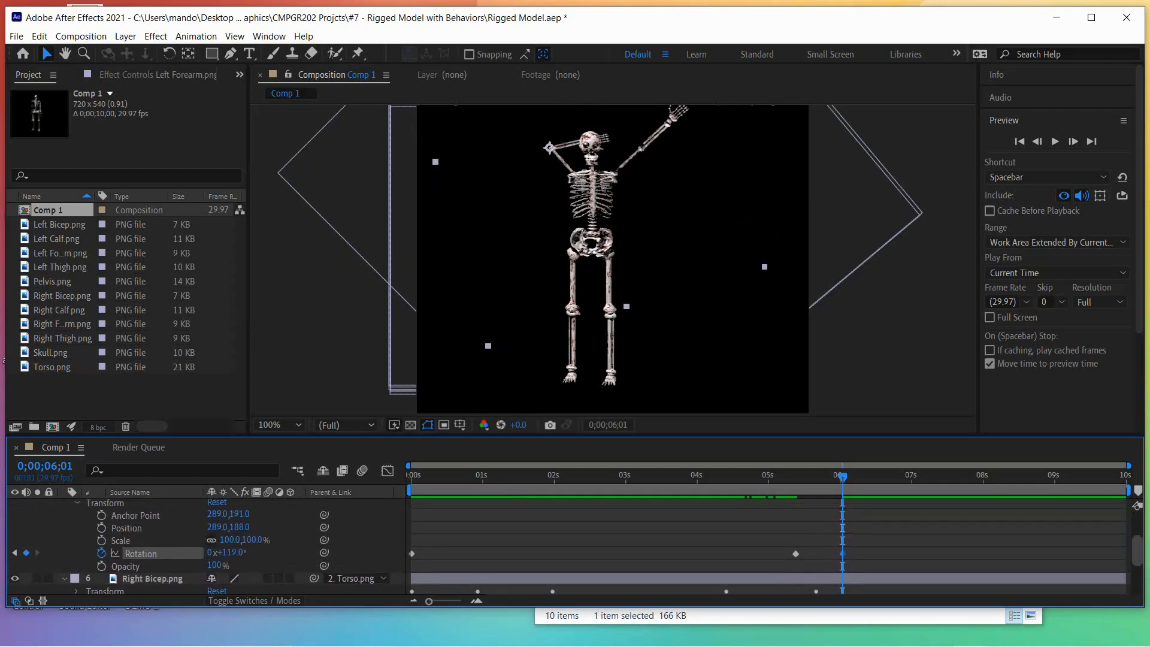
{"action": "scroll", "coordinate": [577, 547], "scroll_direction": "up", "scroll_amount": 1}
{"action": "scroll", "coordinate": [577, 546], "scroll_direction": "up", "scroll_amount": 1}
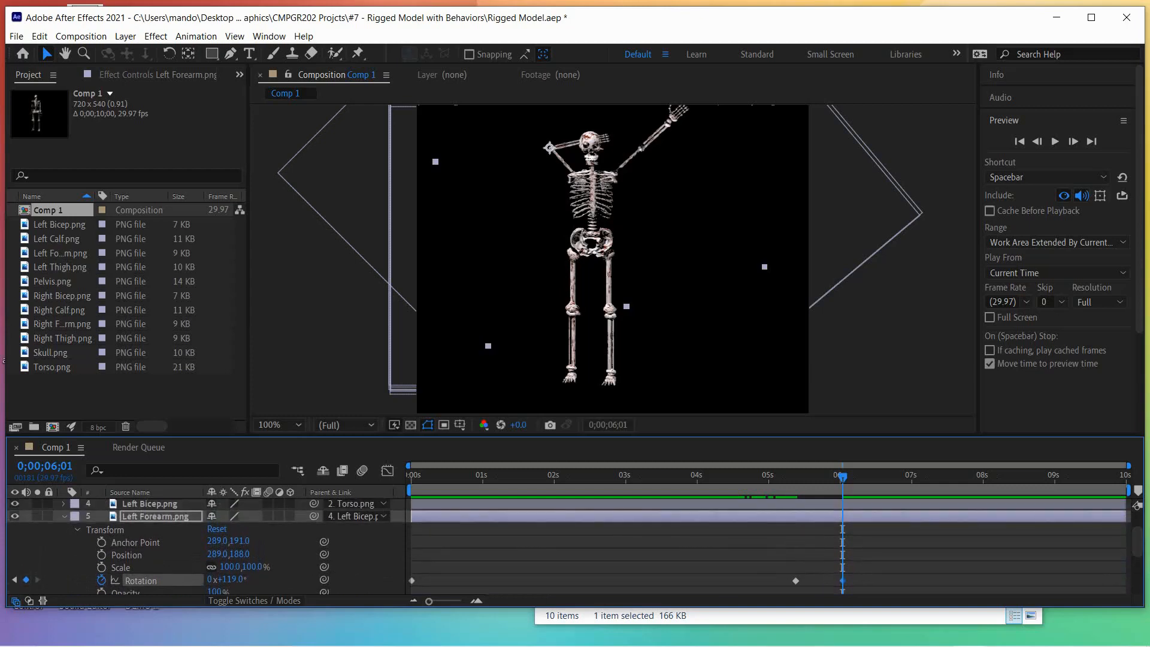
{"action": "scroll", "coordinate": [577, 546], "scroll_direction": "down", "scroll_amount": 5}
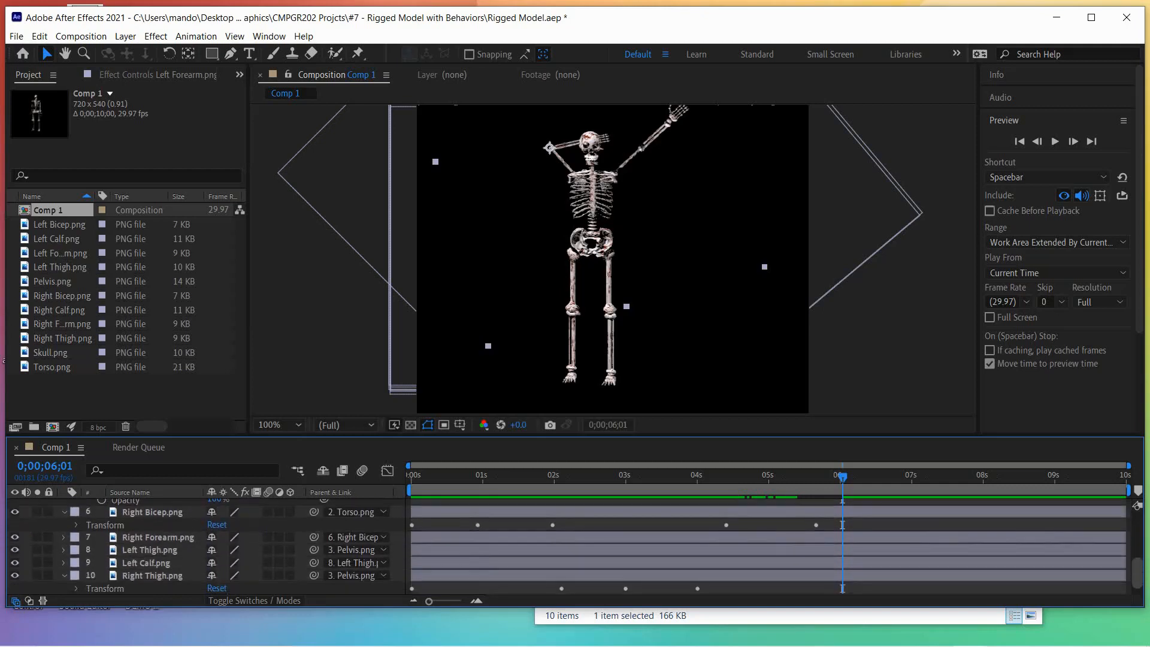
{"action": "left_click", "coordinate": [63, 511]}
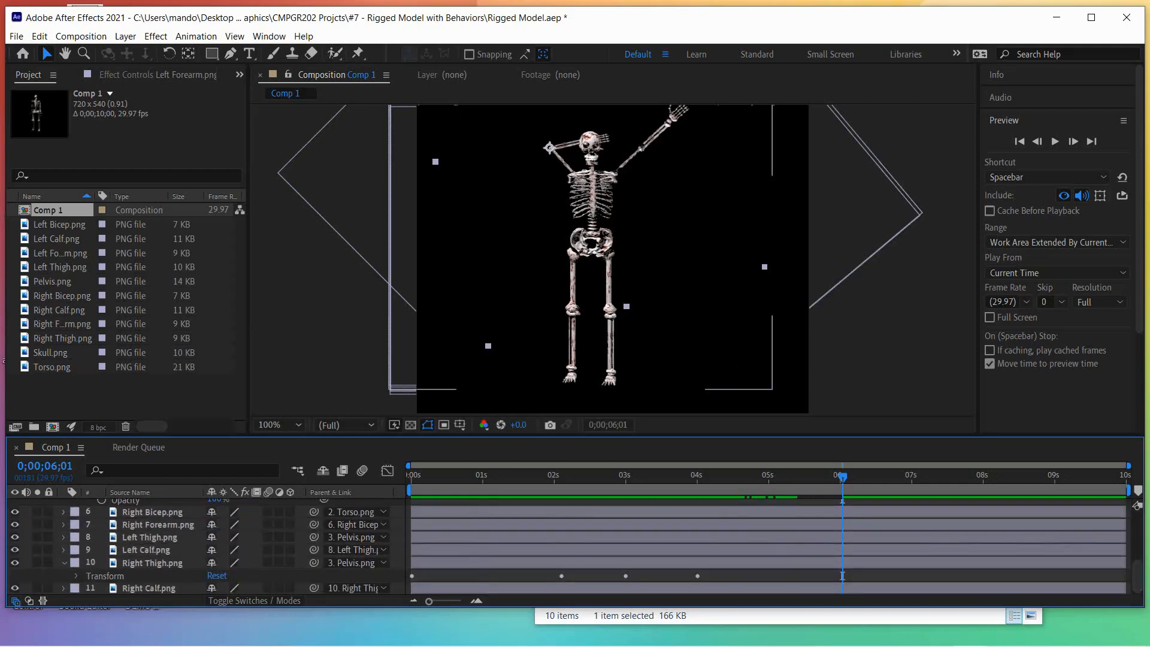
{"action": "left_click", "coordinate": [157, 525]}
{"action": "left_click", "coordinate": [63, 524]}
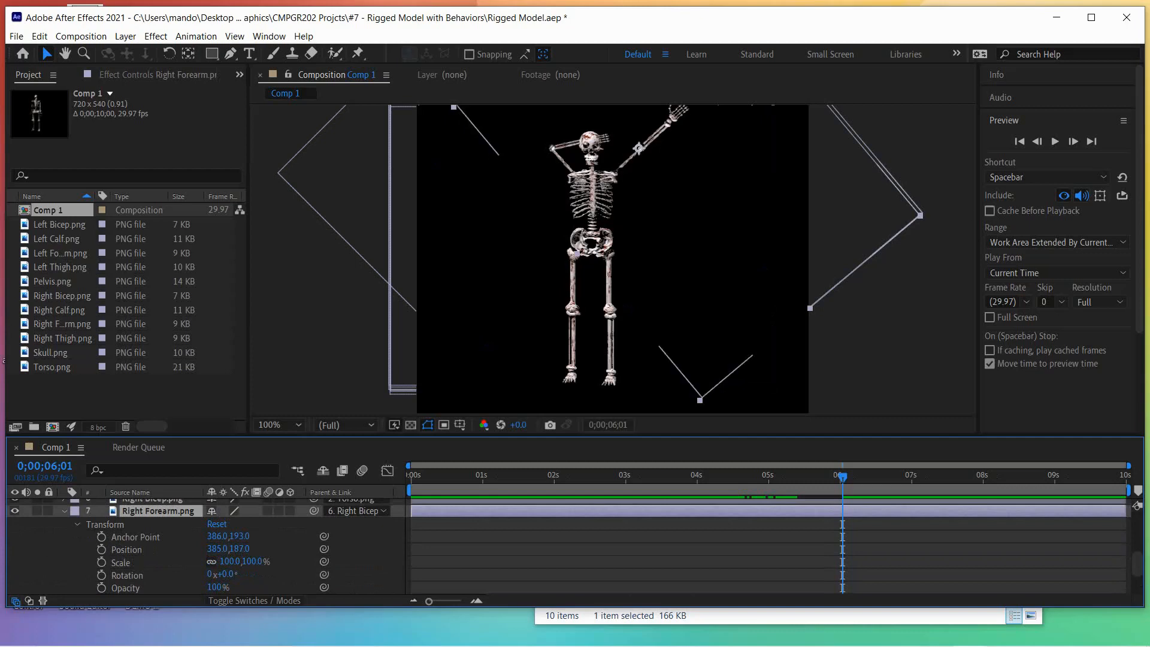
Add a 0° rotation keyframe to the Right Forearm at 0;00;00;00.
{"action": "scroll", "coordinate": [204, 546], "scroll_direction": "down", "scroll_amount": 3}
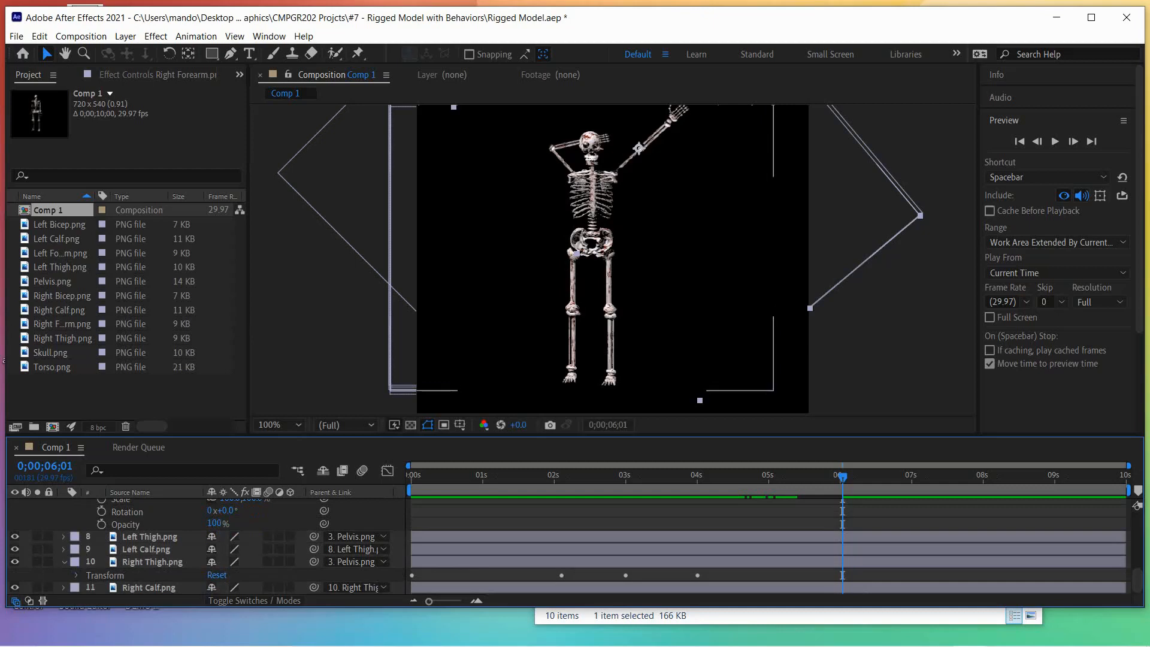
{"action": "left_click", "coordinate": [127, 511]}
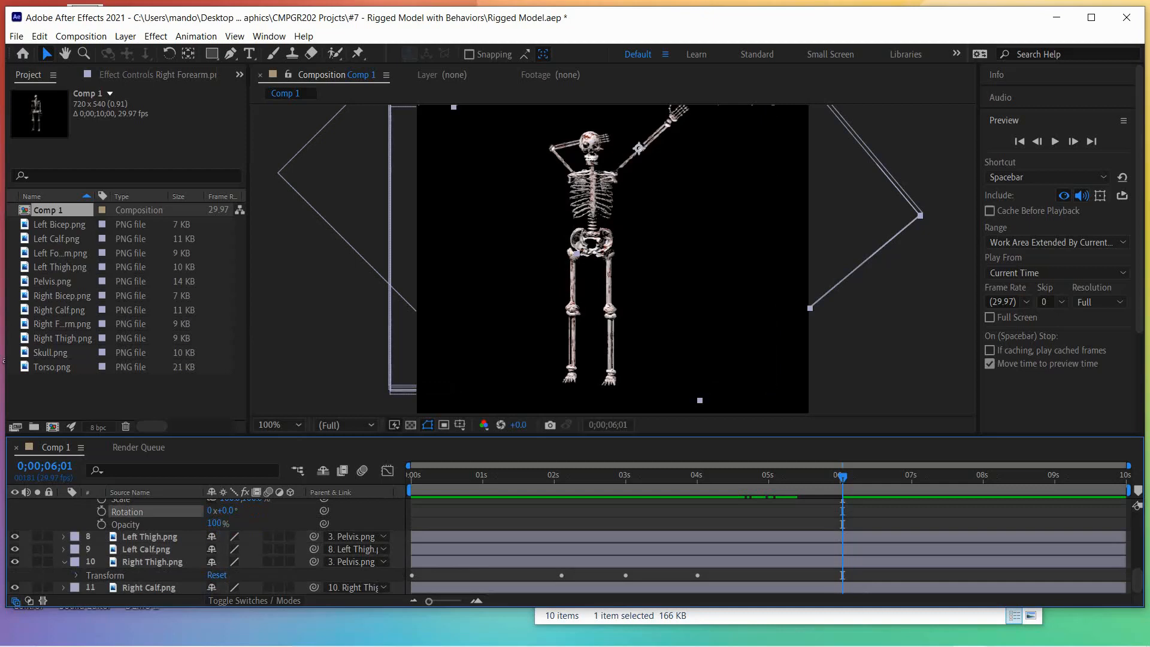
{"action": "scroll", "coordinate": [204, 545], "scroll_direction": "up", "scroll_amount": 5}
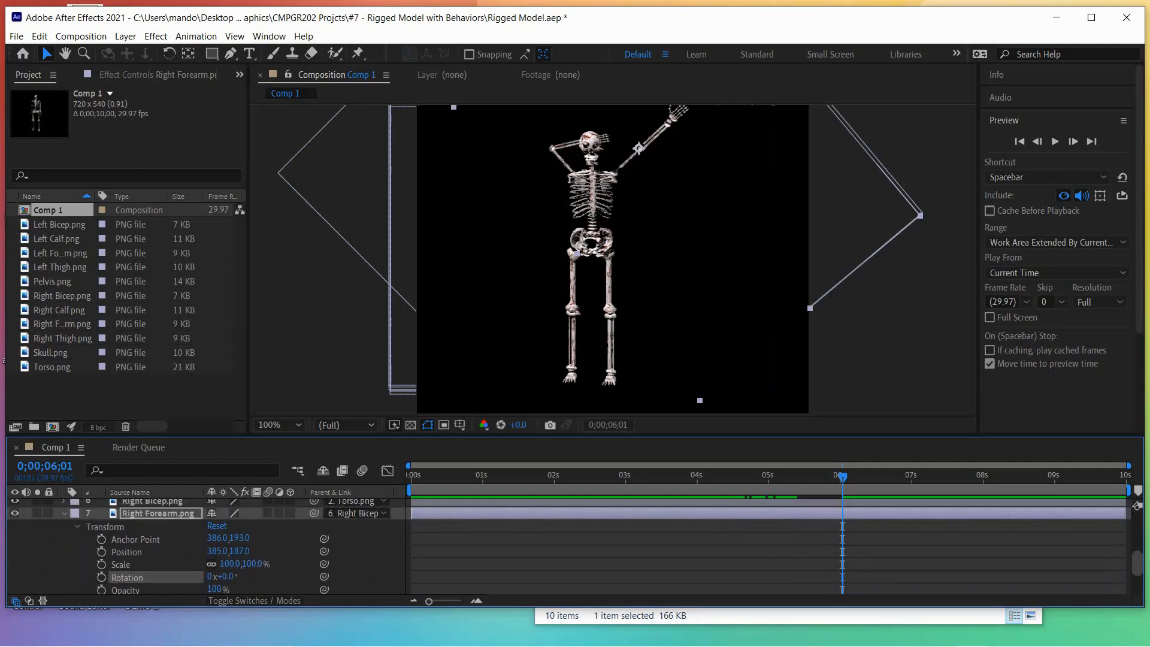
{"action": "scroll", "coordinate": [204, 545], "scroll_direction": "down", "scroll_amount": 3}
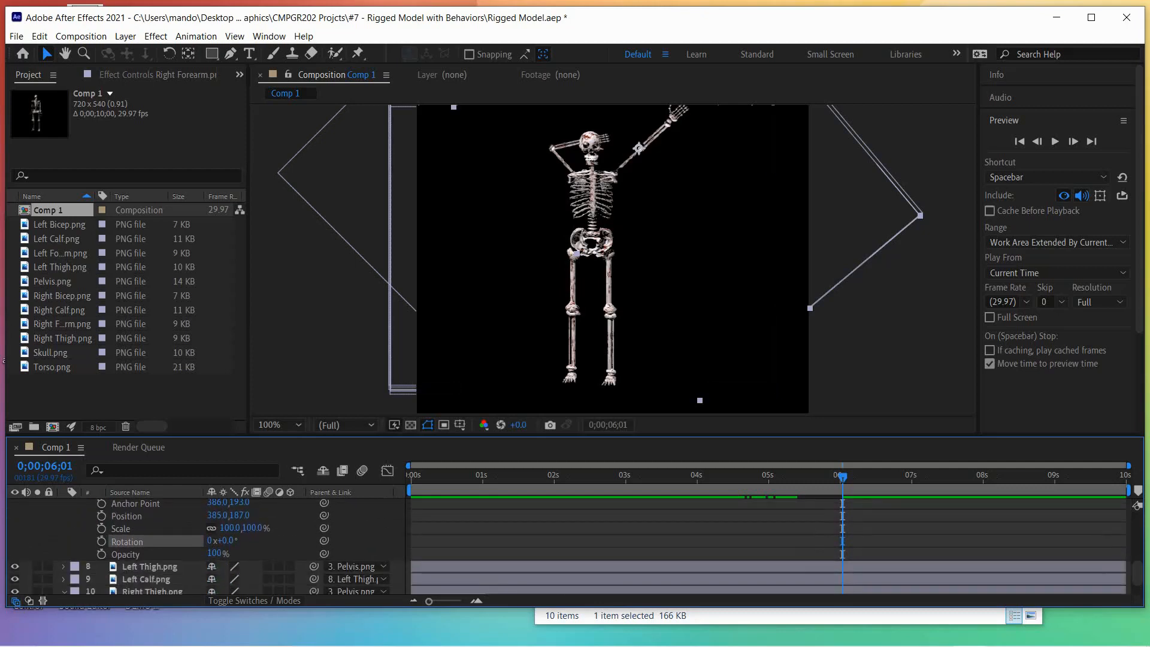
{"action": "left_click", "coordinate": [1019, 142]}
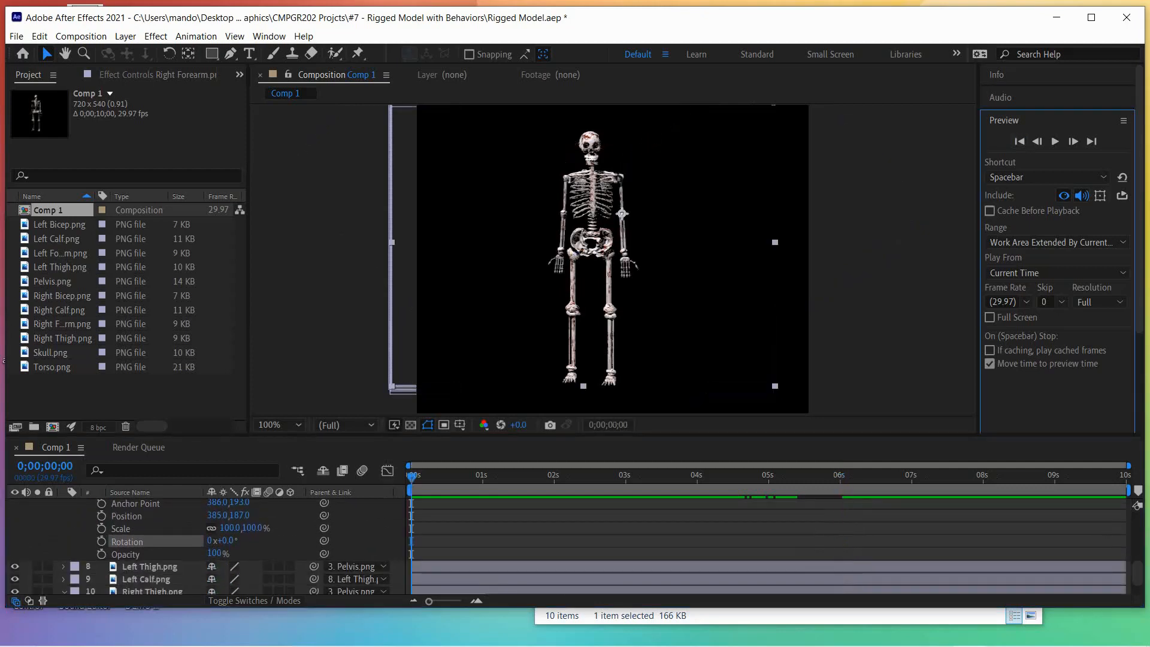
{"action": "left_click", "coordinate": [102, 541]}
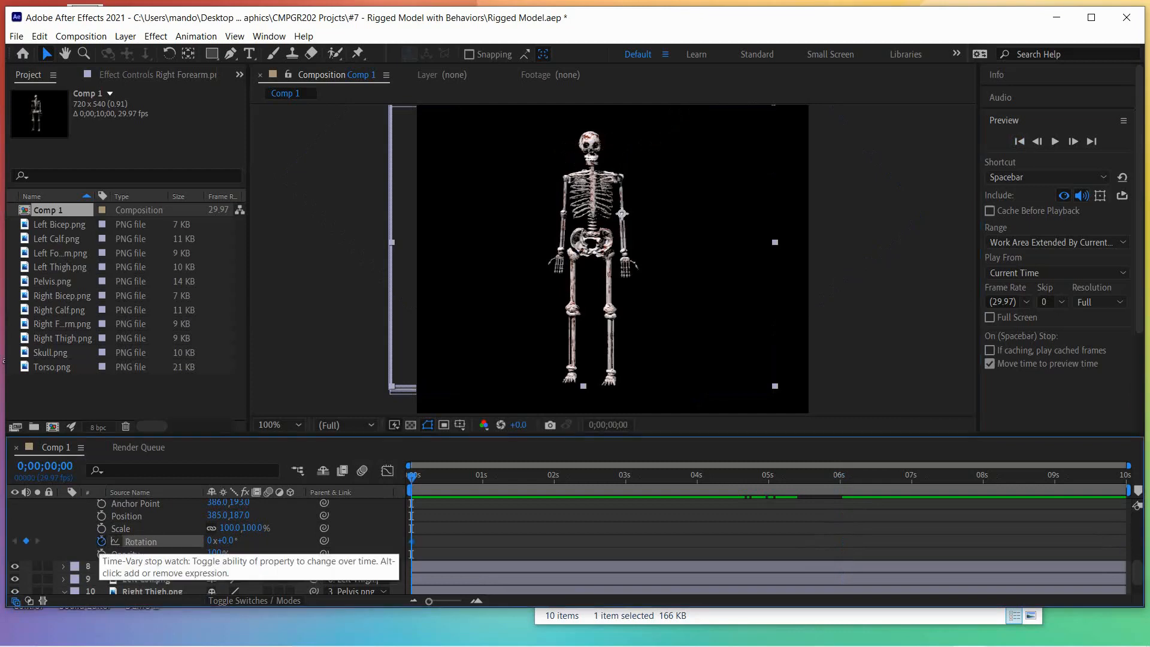
Copy the Right Forearm's 0° rotation keyframe to 0;00;05;13.
{"action": "key", "text": "space"}
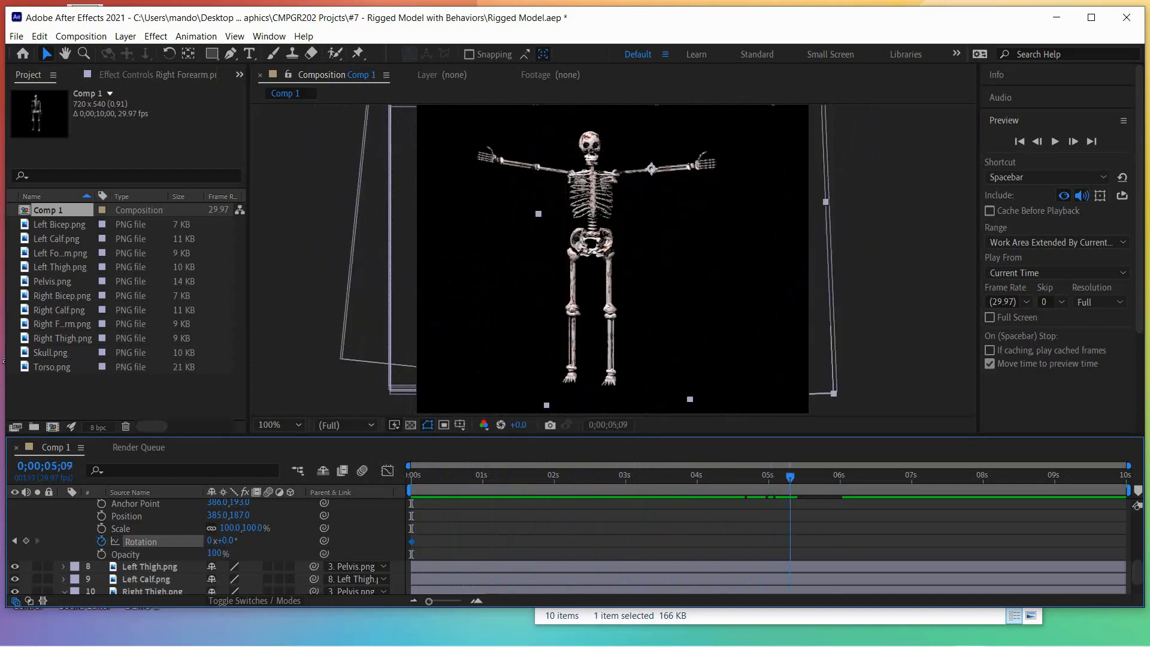
{"action": "left_click_drag", "start_coordinate": [859, 478], "coordinate": [801, 478]}
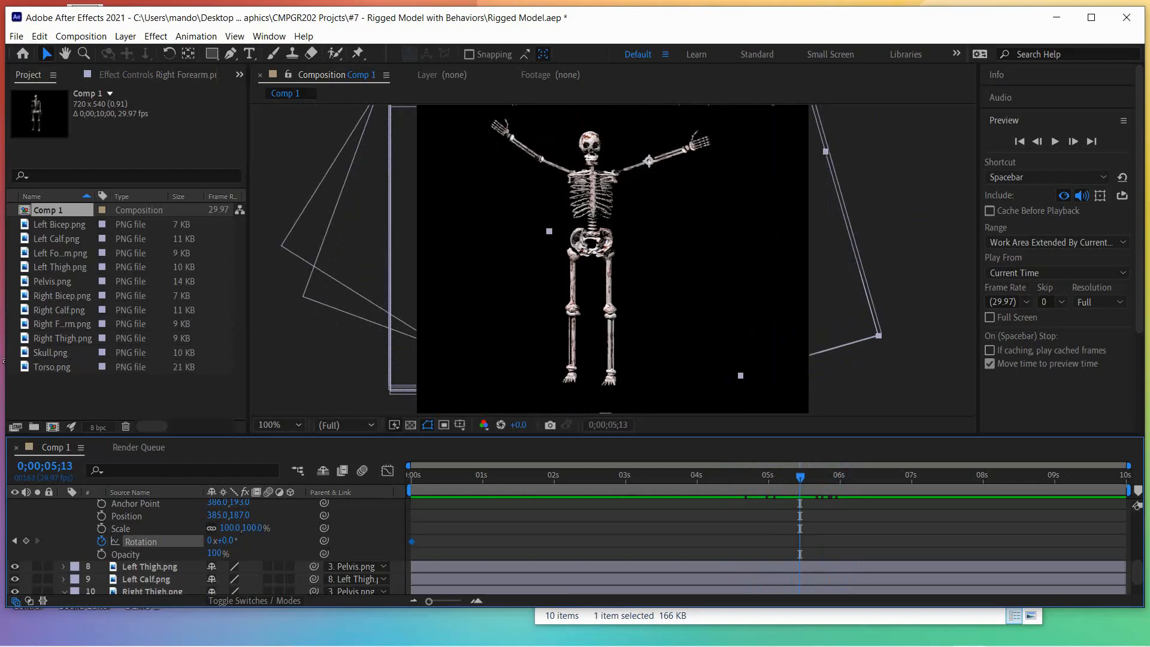
{"action": "left_click_drag", "start_coordinate": [227, 541], "coordinate": [224, 540]}
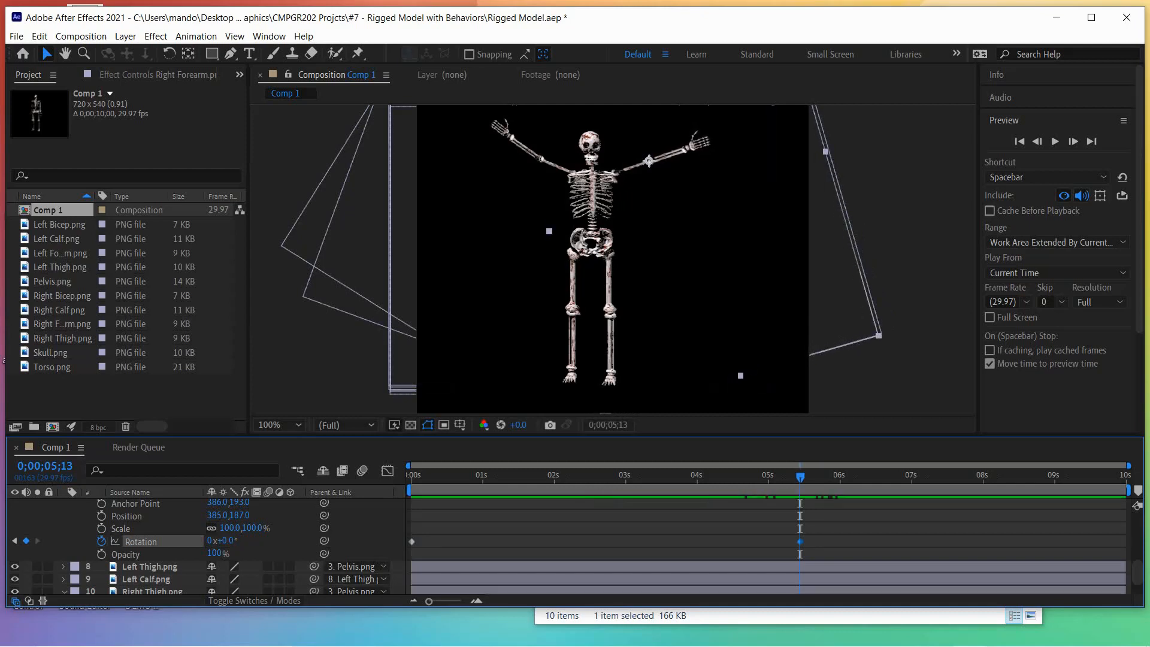
Set the Right Forearm's rotation to -122° at 0;00;06;05.
{"action": "left_click_drag", "start_coordinate": [801, 478], "coordinate": [817, 478]}
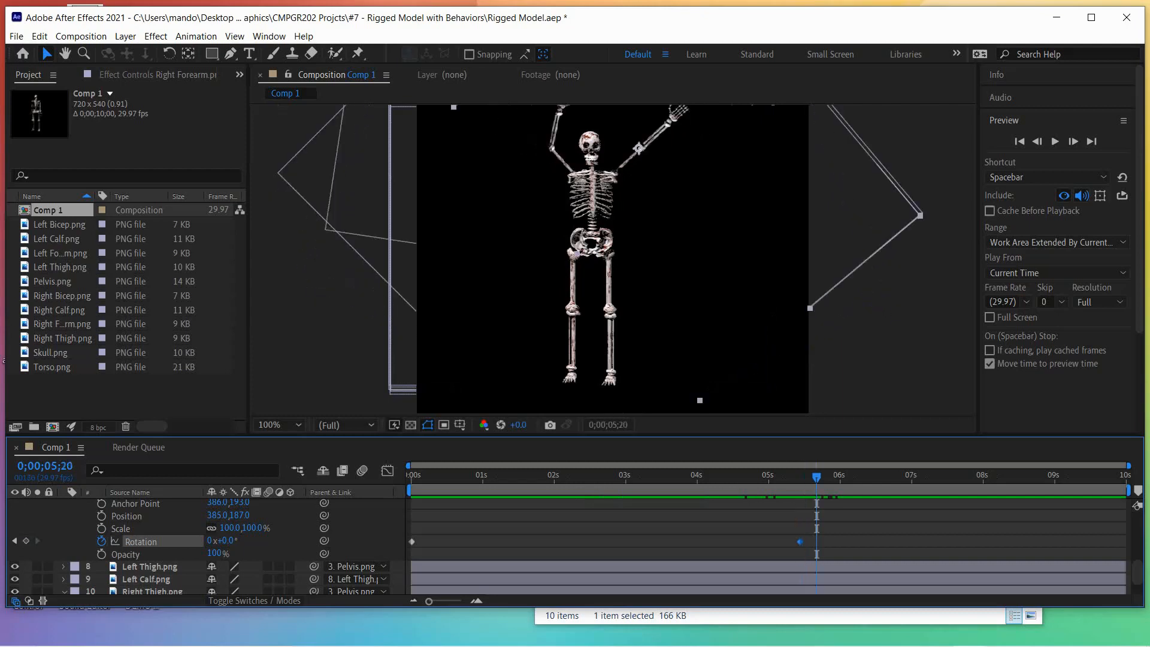
{"action": "left_click_drag", "start_coordinate": [817, 477], "coordinate": [849, 478]}
{"action": "key", "text": "Page_Down"}
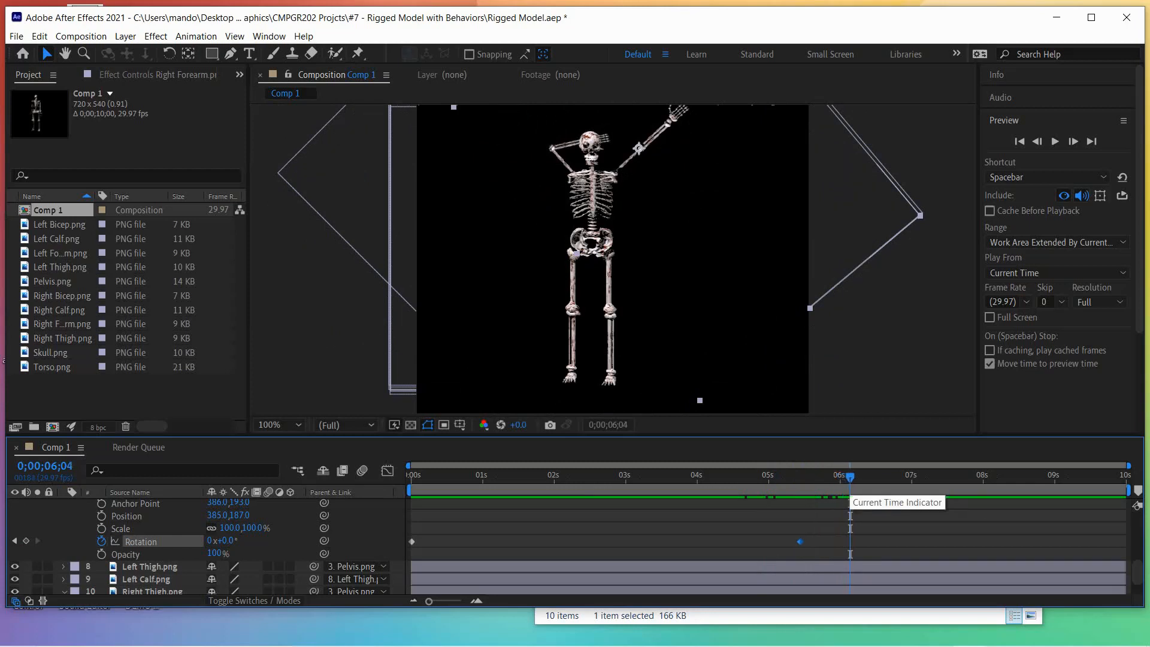
{"action": "key", "text": "Page_Down"}
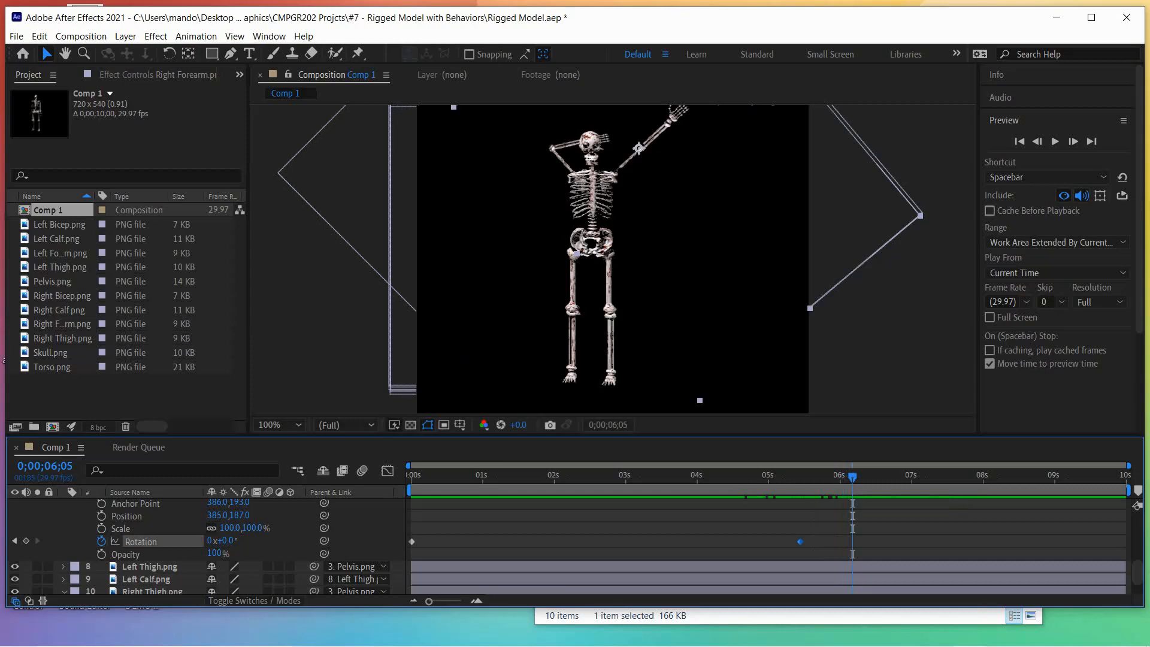
{"action": "left_click_drag", "start_coordinate": [222, 540], "coordinate": [150, 541]}
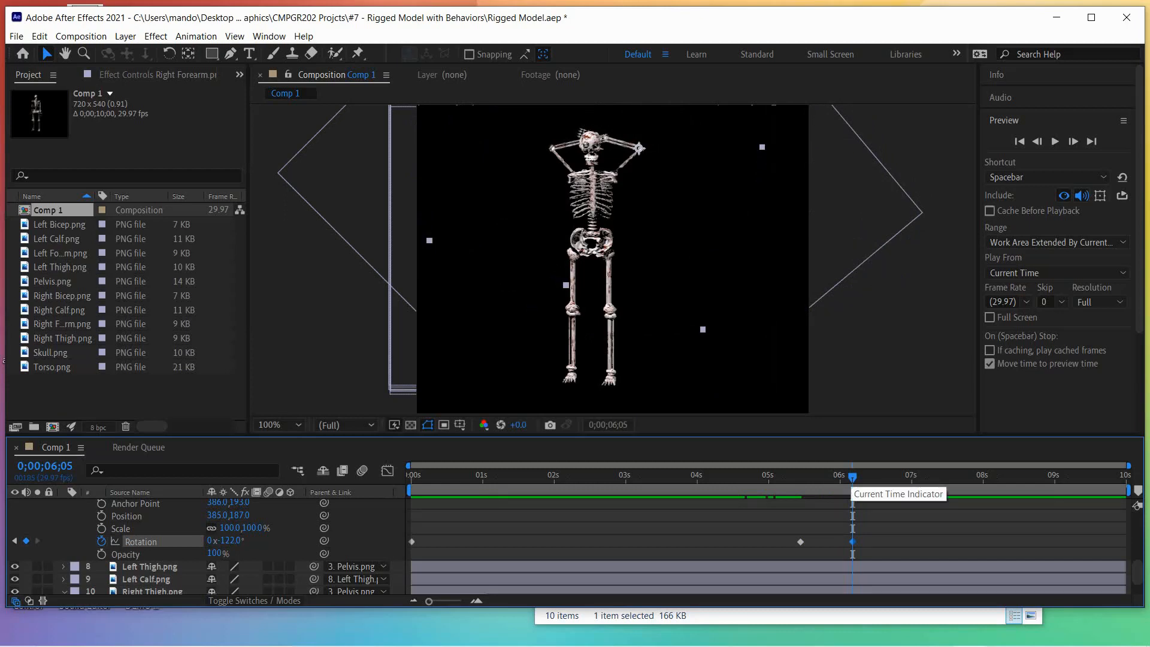
Add a -122° rotation keyframe to the Right Forearm at 0;00;06;21 to hold its bent pose.
{"action": "left_click_drag", "start_coordinate": [853, 476], "coordinate": [891, 476]}
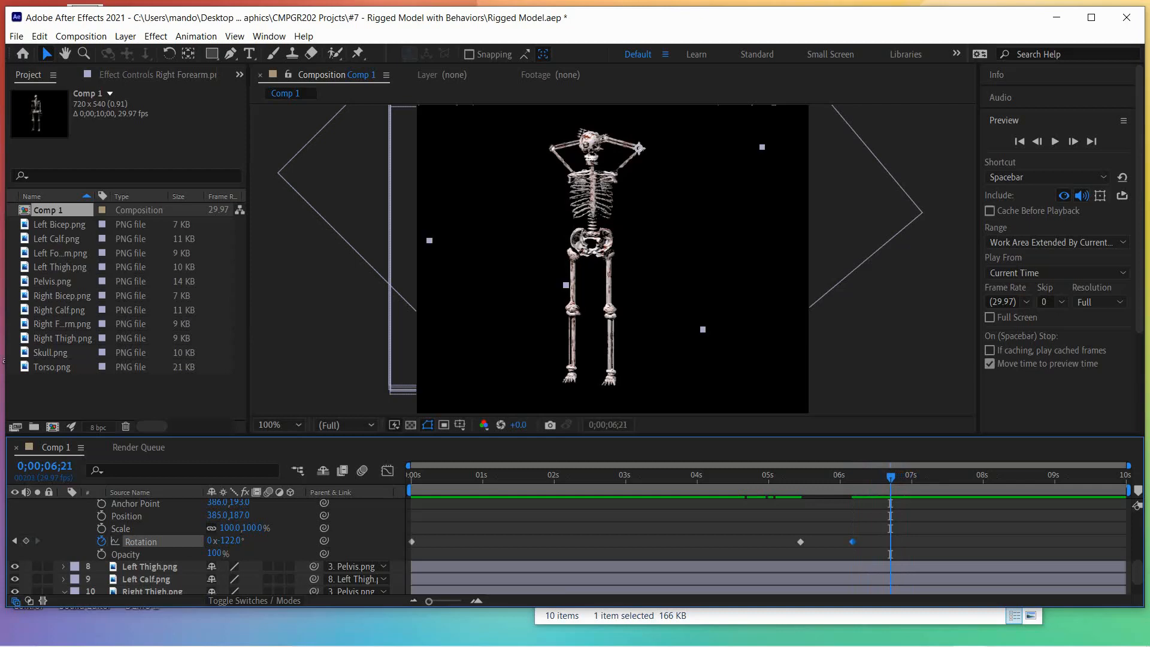
{"action": "key", "text": "ctrl+shift+a"}
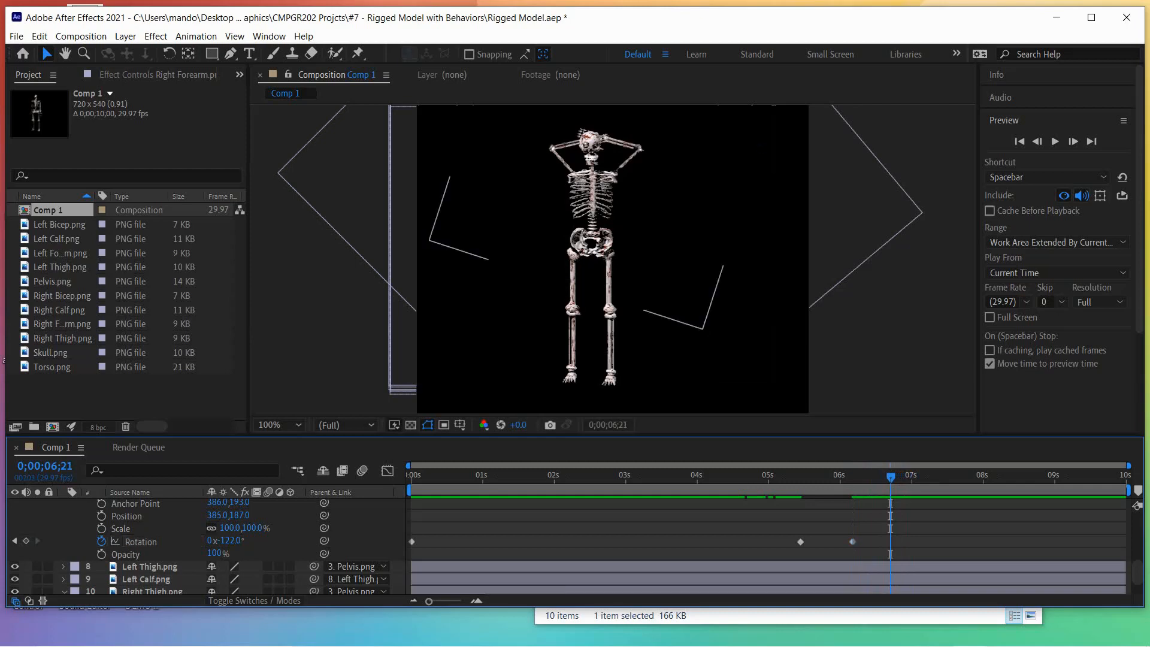
{"action": "left_click", "coordinate": [140, 542]}
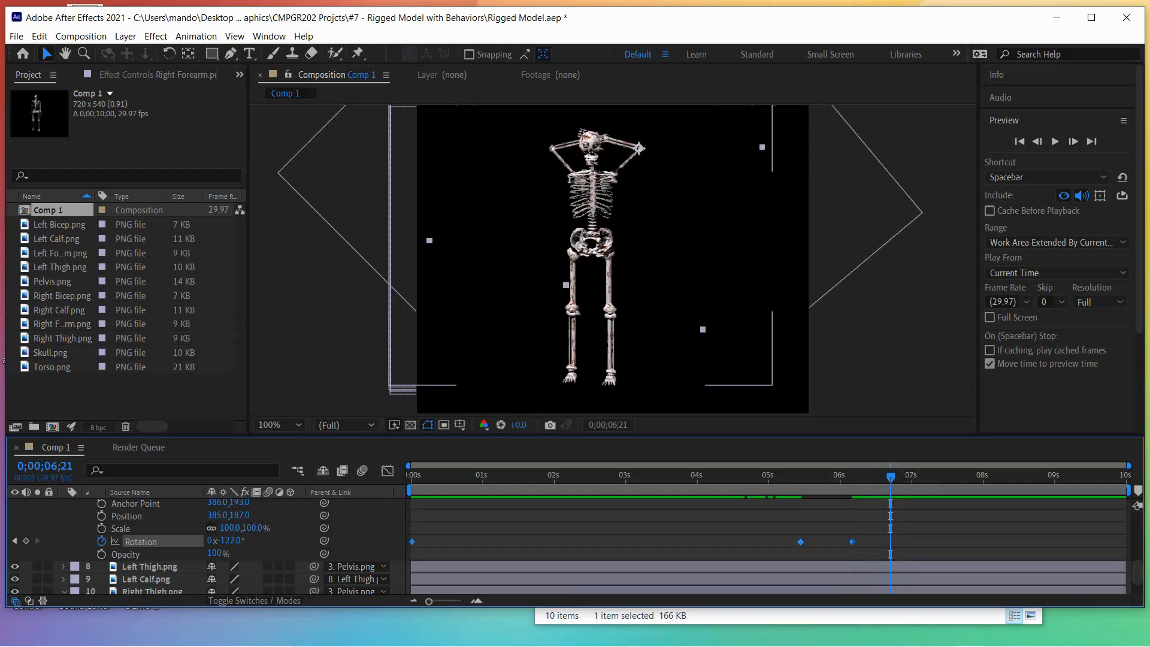
{"action": "key", "text": "alt+shift+r"}
Copy the Left Forearm's 119° rotation keyframe to 0;00;06;21 to hold its bent pose.
{"action": "scroll", "coordinate": [575, 546], "scroll_direction": "up", "scroll_amount": 5}
{"action": "scroll", "coordinate": [575, 546], "scroll_direction": "down", "scroll_amount": 2}
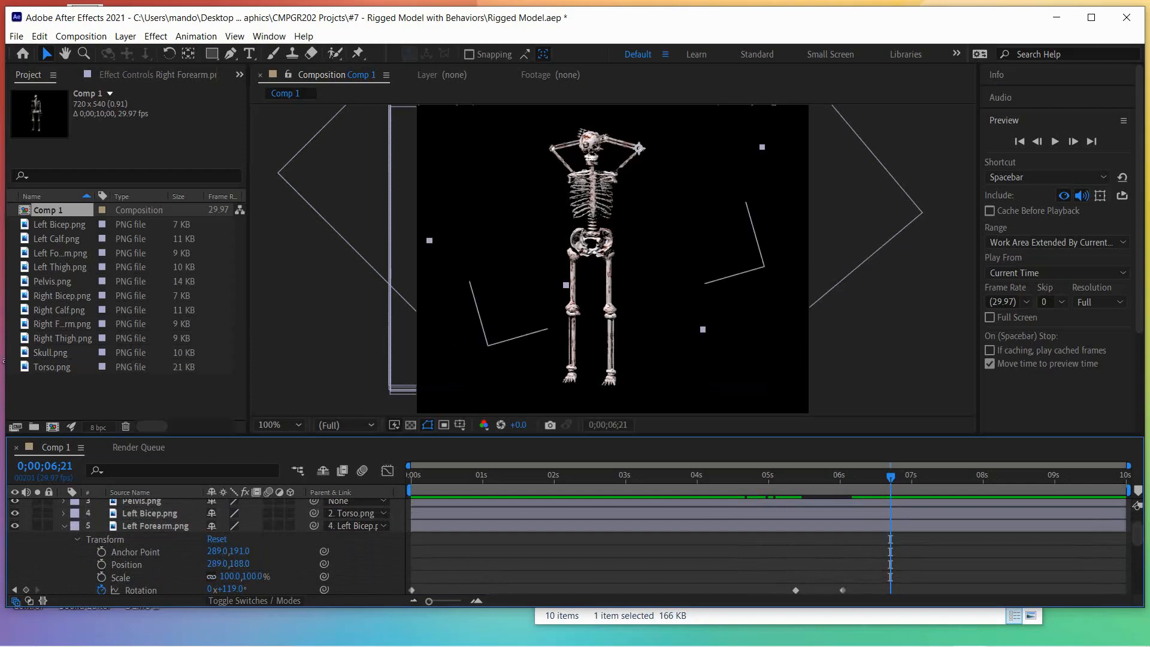
{"action": "left_click", "coordinate": [230, 589]}
{"action": "key", "text": "Return"}
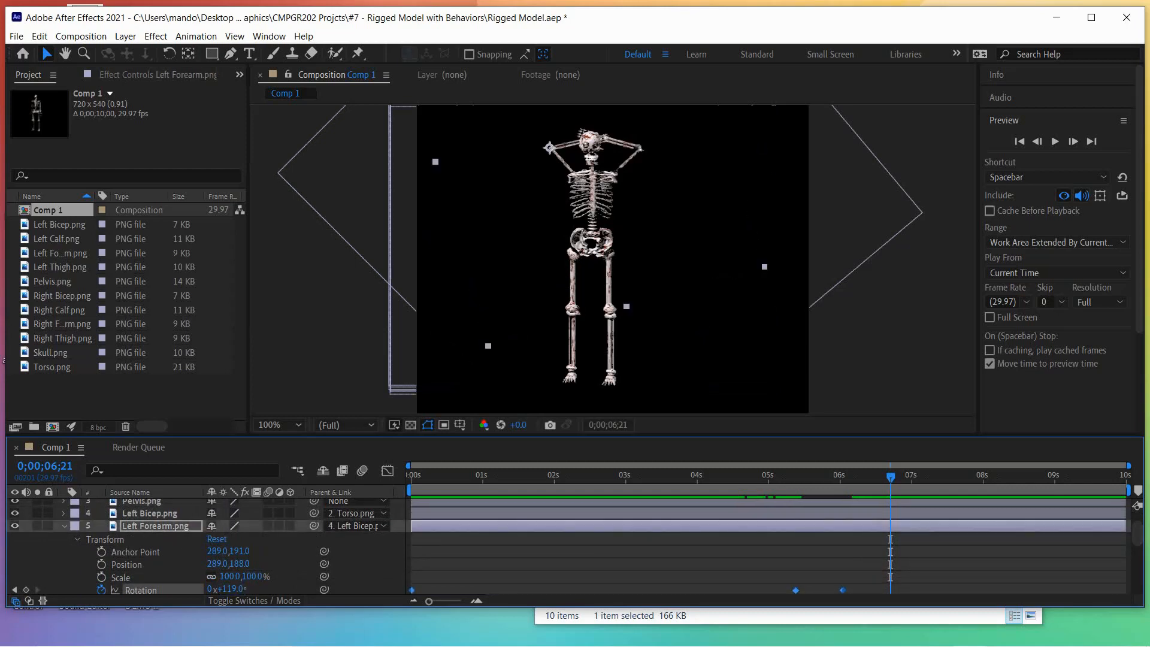
{"action": "key", "text": "ctrl+shift+a"}
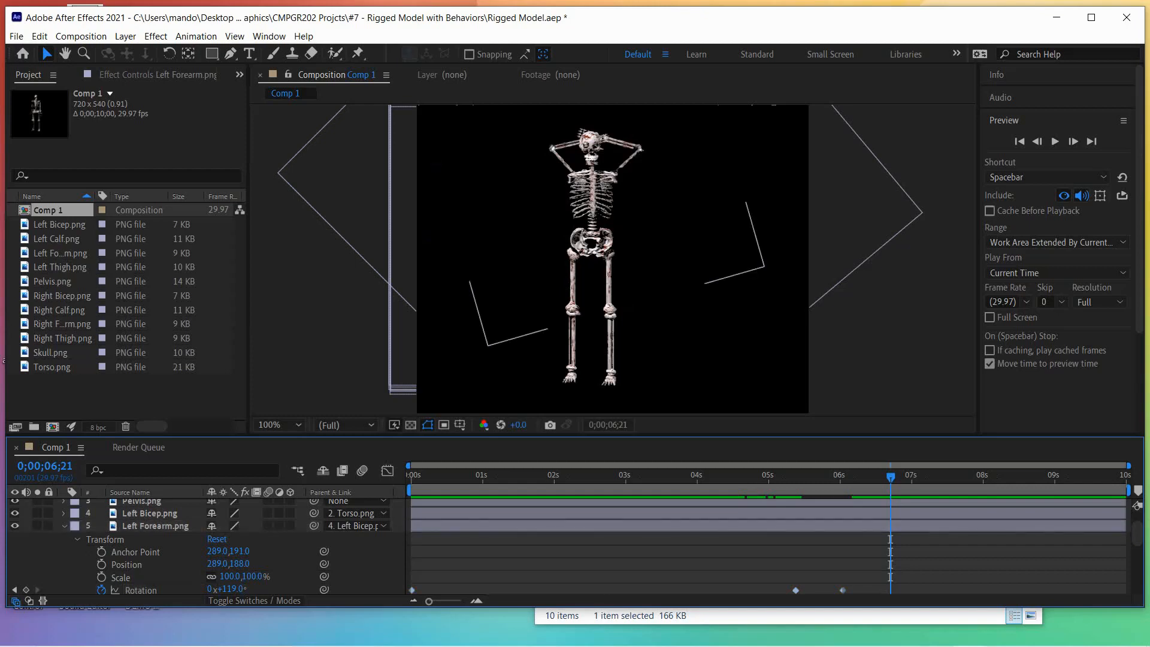
{"action": "key", "text": "ctrl+z"}
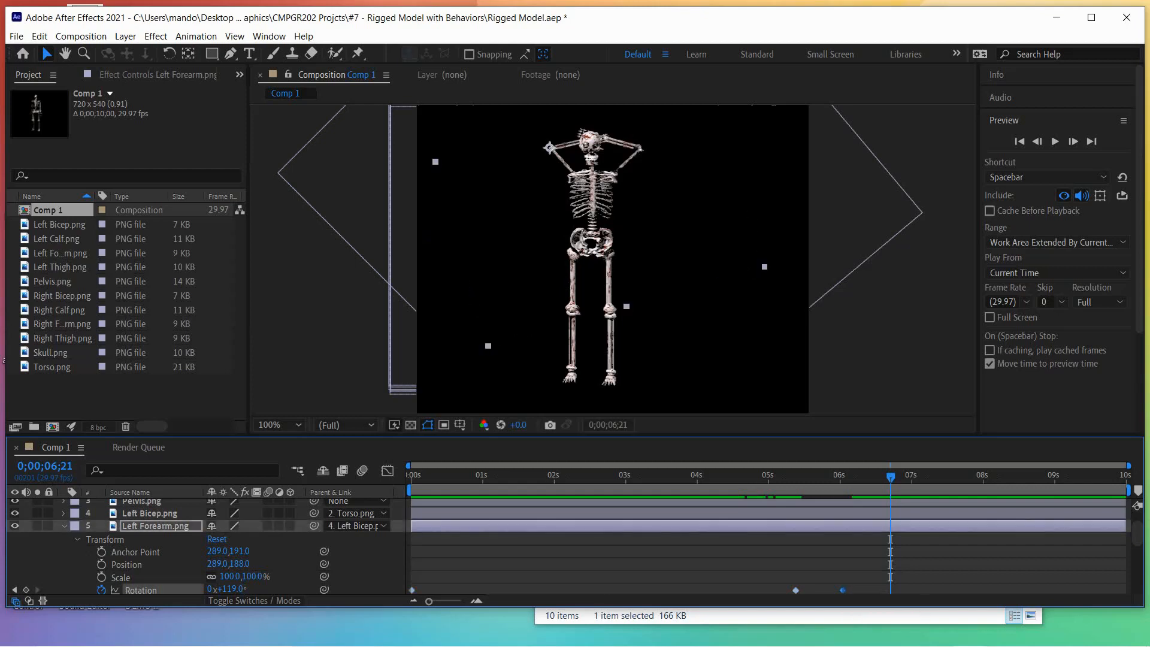
{"action": "key", "text": "ctrl+shift+a"}
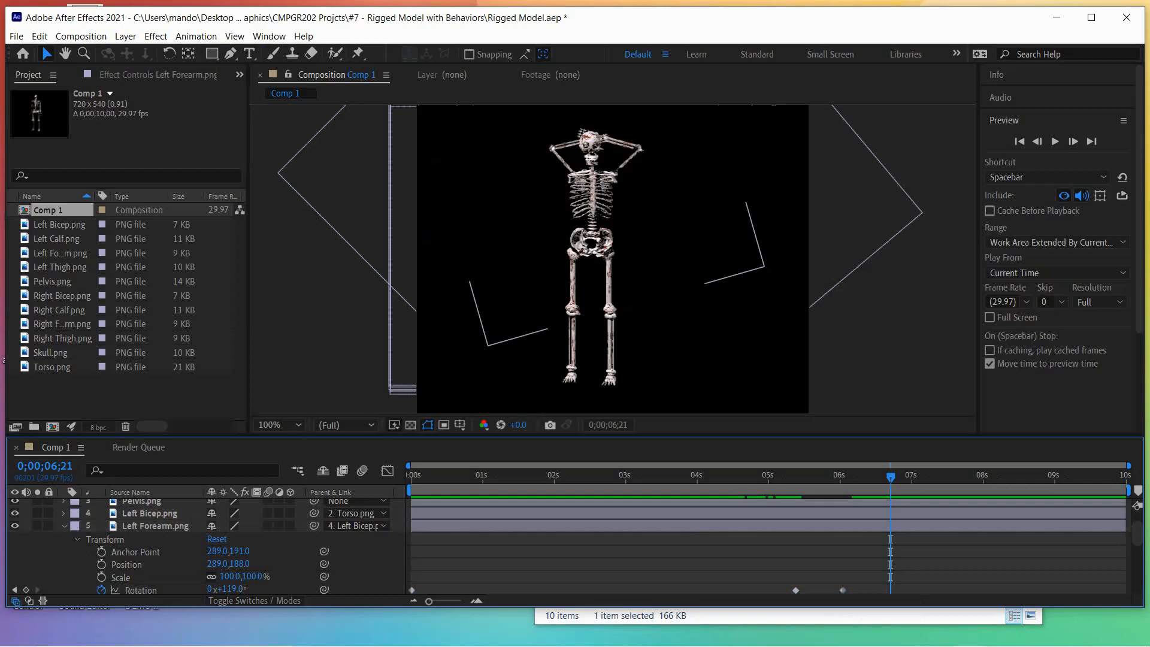
{"action": "key", "text": "ctrl+z"}
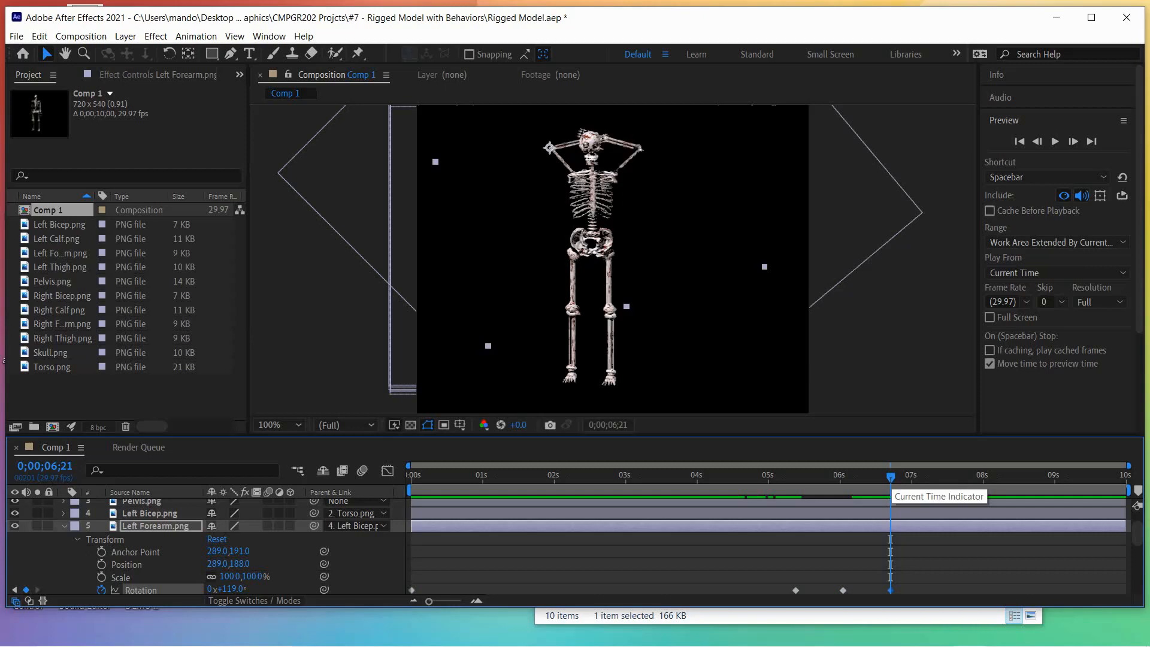
Copy the Left Forearm's initial 0° rotation keyframe to 0;00;08;15.
{"action": "left_click_drag", "start_coordinate": [891, 477], "coordinate": [1020, 477]}
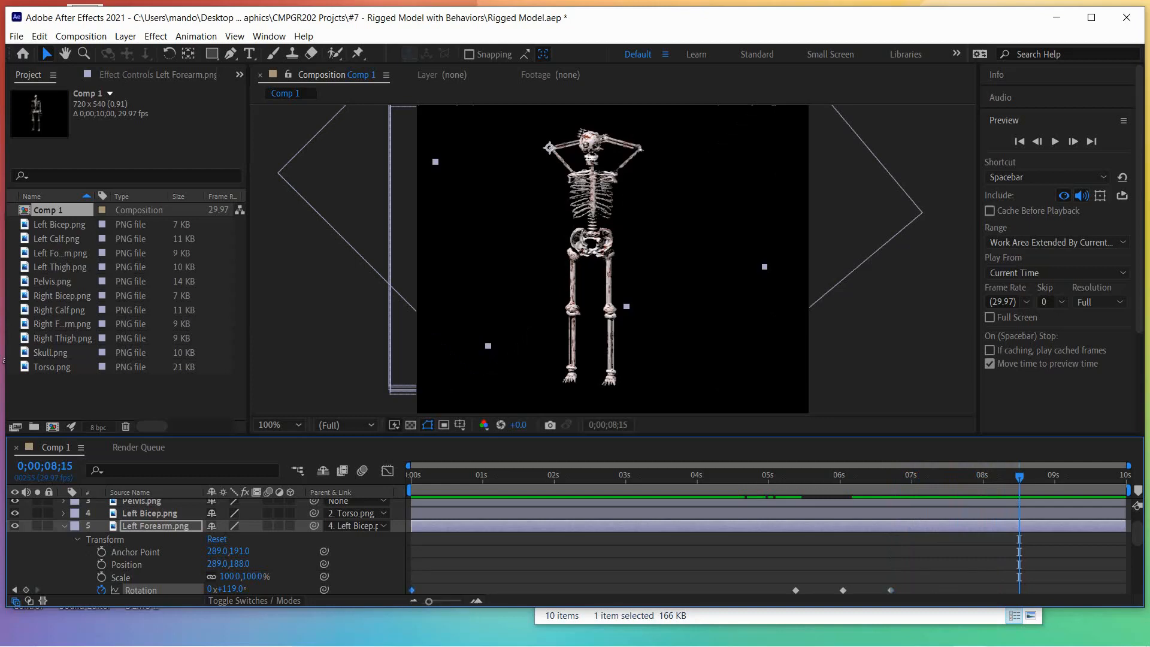
{"action": "key", "text": "ctrl+shift+a"}
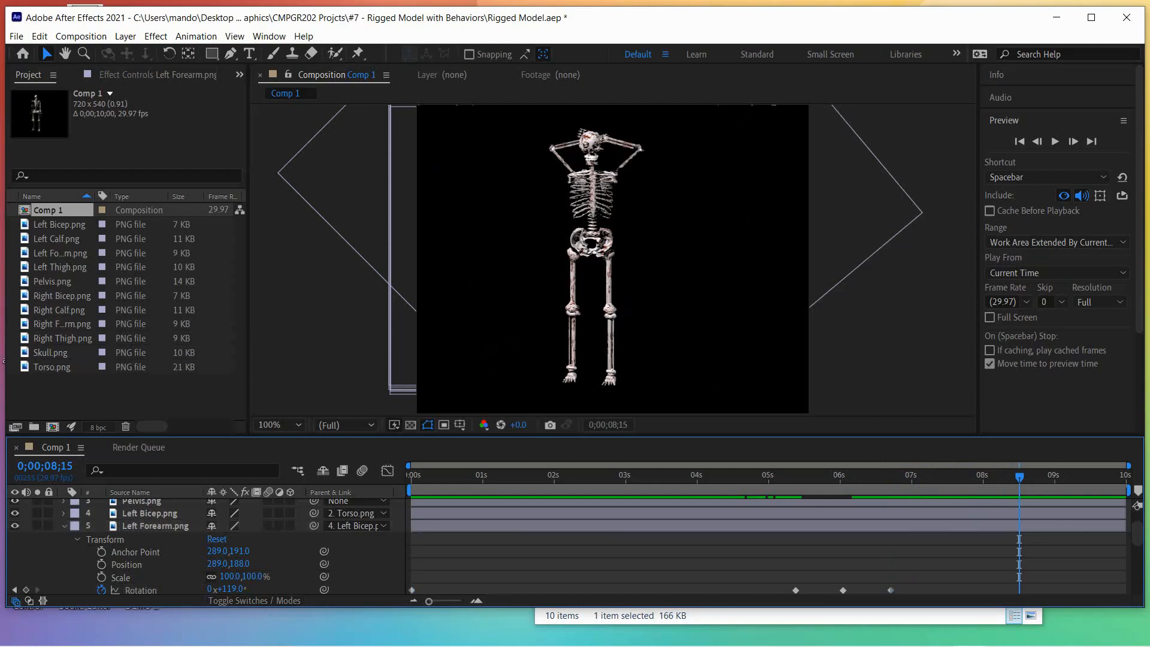
{"action": "left_click", "coordinate": [140, 590]}
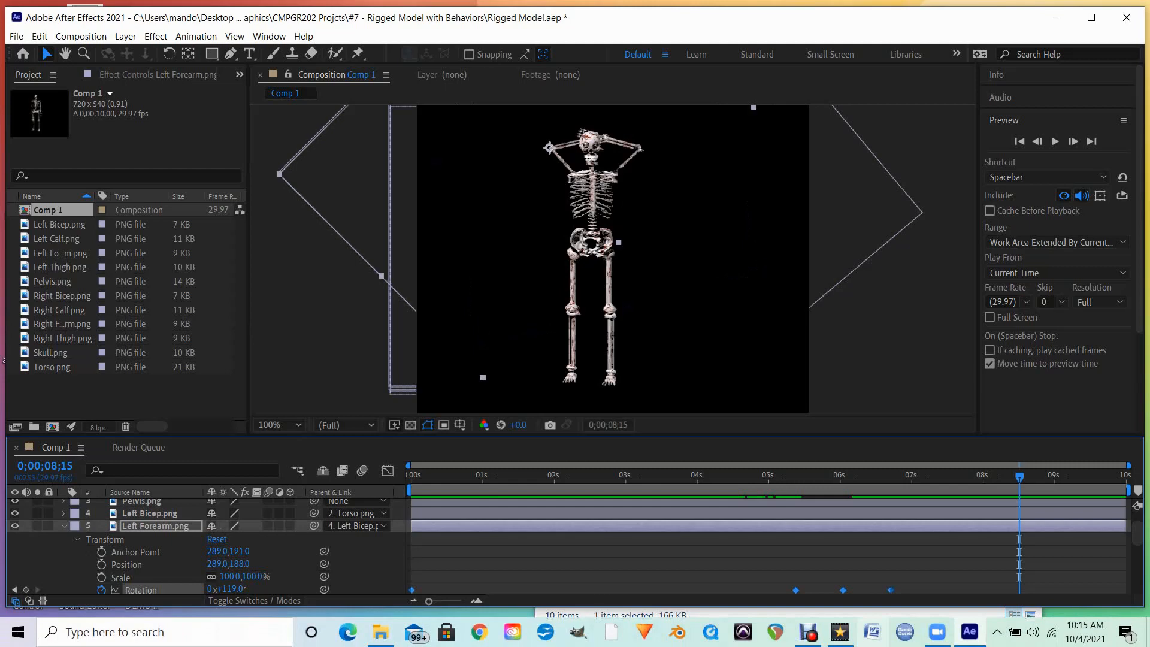
{"action": "key", "text": "ctrl+v"}
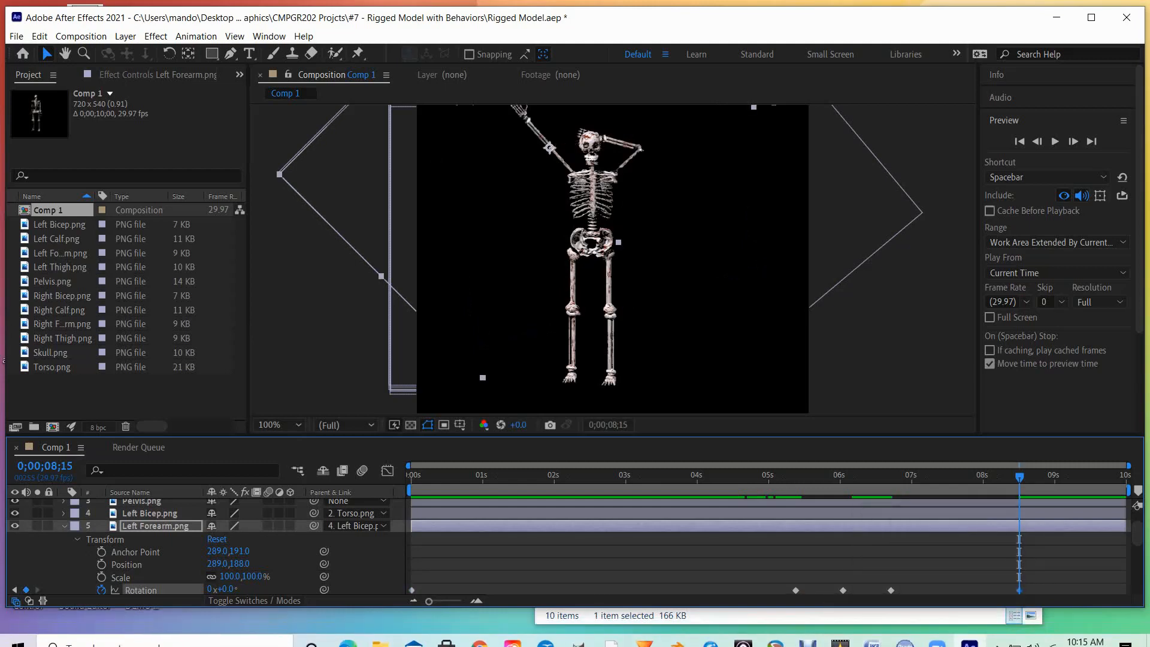
Copy the Right Forearm's initial 0° rotation keyframe to 0;00;08;15.
{"action": "left_click_drag", "start_coordinate": [1144, 537], "coordinate": [1134, 567]}
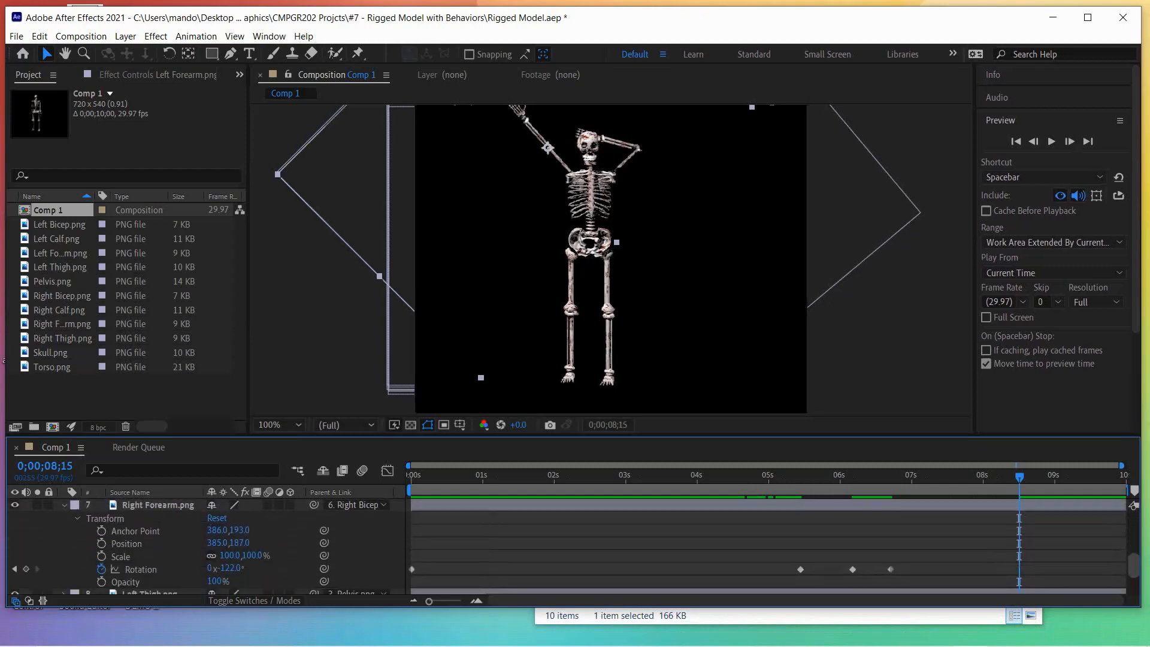
{"action": "left_click", "coordinate": [140, 569]}
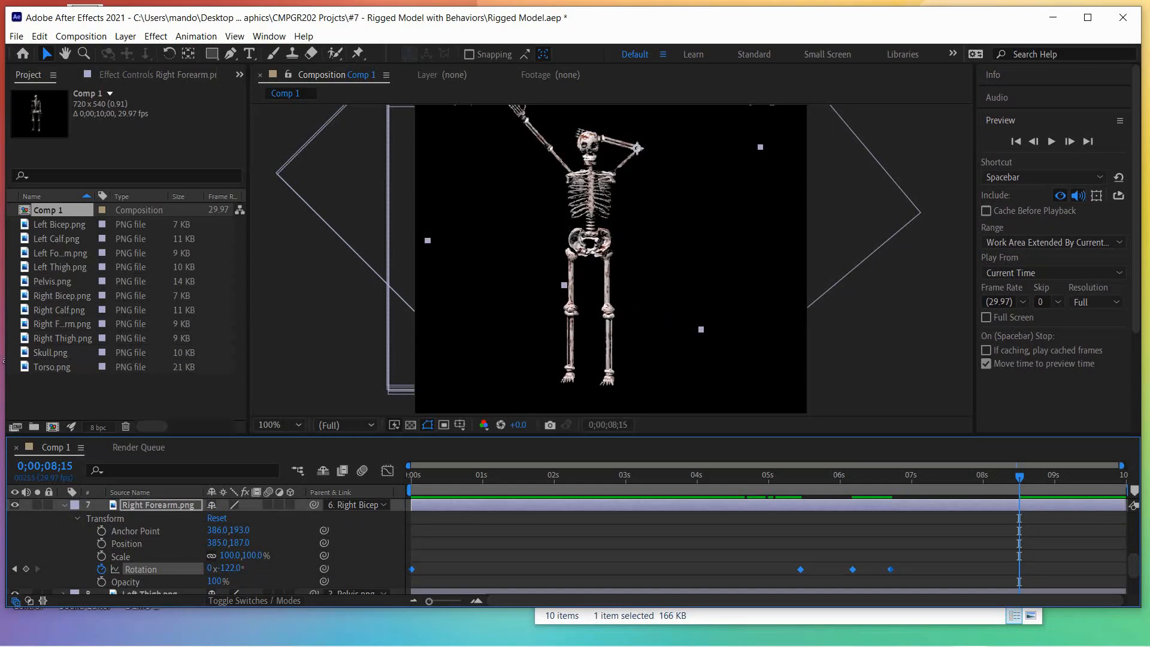
{"action": "key", "text": "ctrl+shift+a"}
{"action": "left_click", "coordinate": [412, 570]}
{"action": "key", "text": "ctrl+shift+a"}
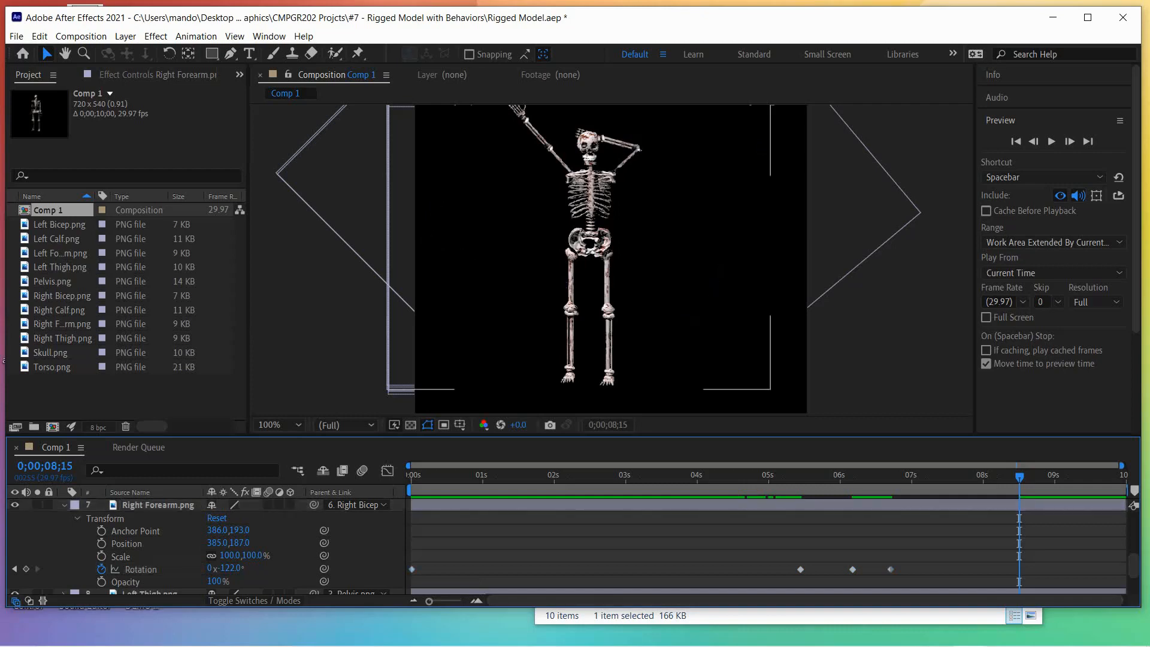
{"action": "left_click", "coordinate": [140, 569]}
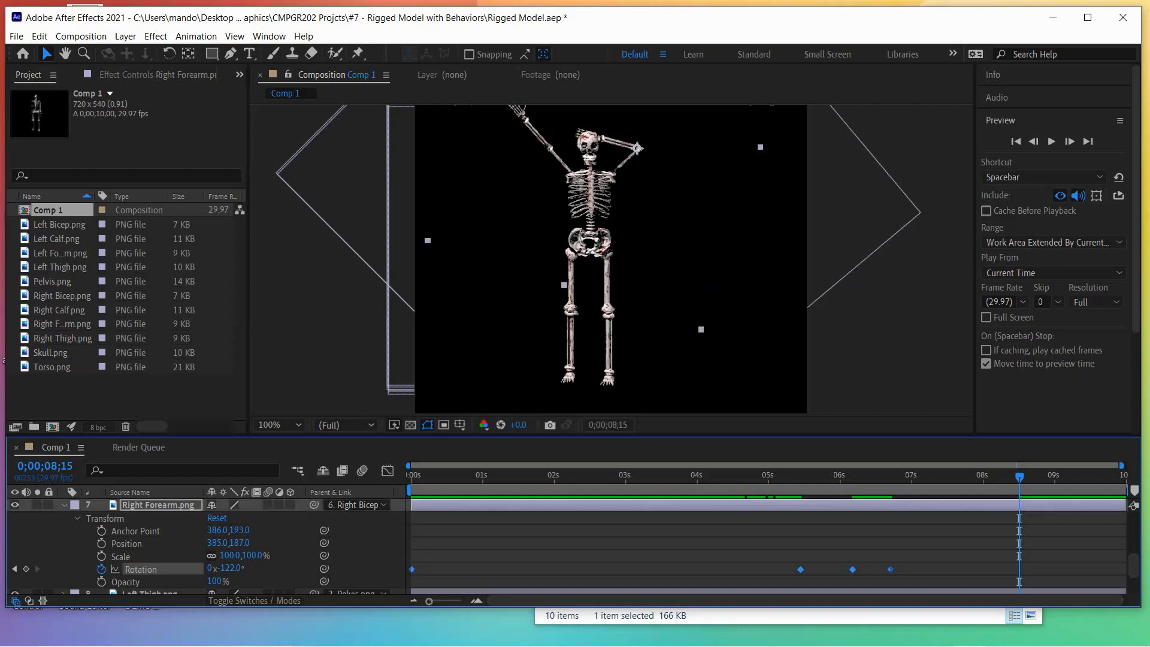
{"action": "key", "text": "ctrl+v"}
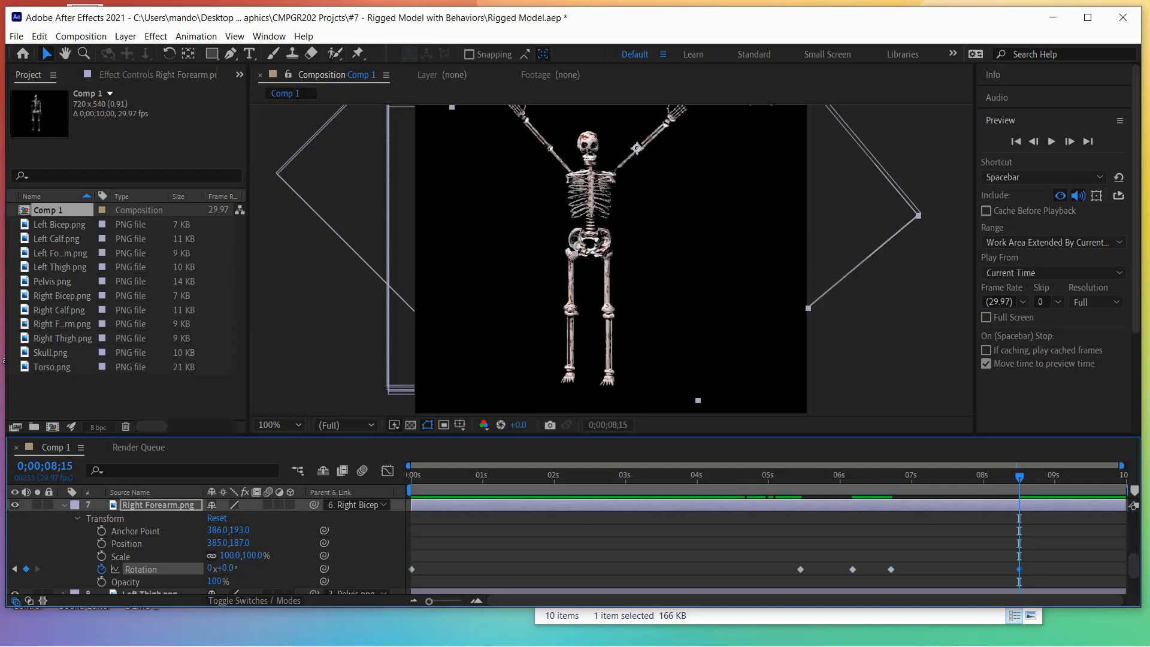
Collapse the Right Forearm layer and expand the Right Bicep layer's transform properties.
{"action": "left_click", "coordinate": [77, 518]}
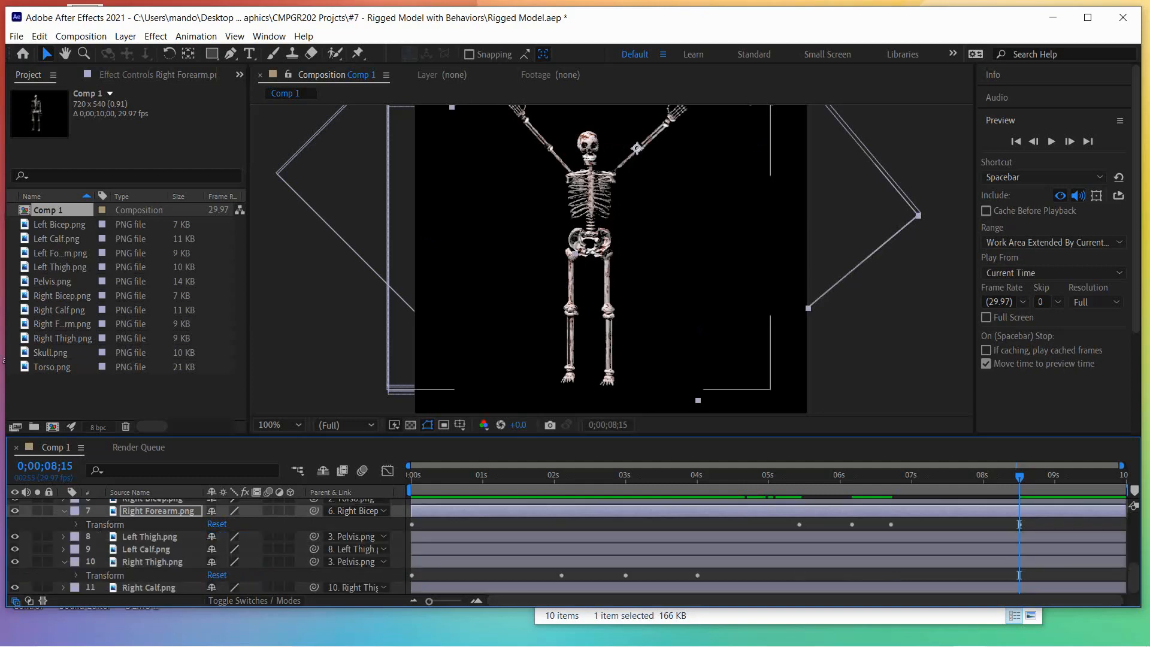
{"action": "left_click", "coordinate": [64, 511]}
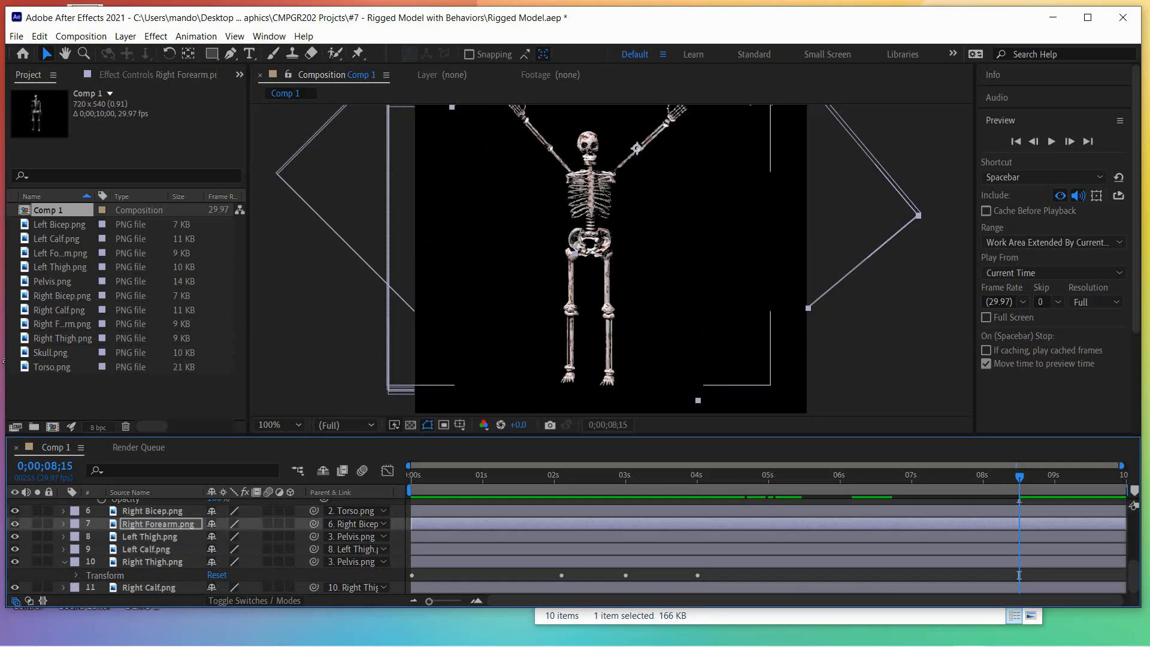
{"action": "key", "text": "ctrl+Up"}
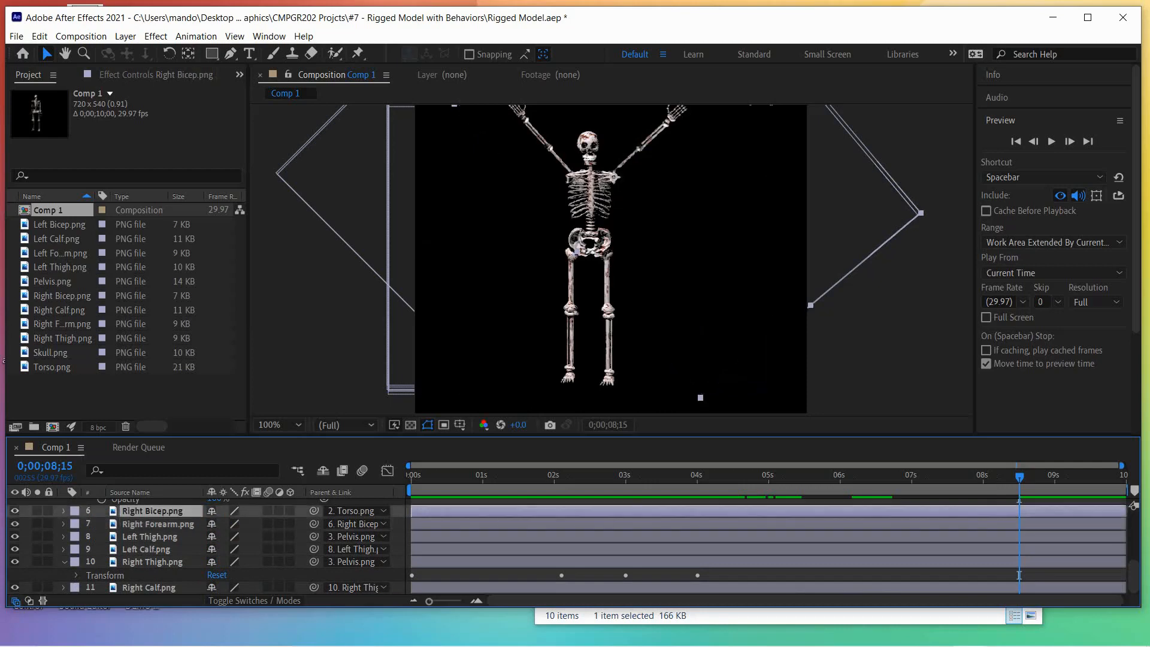
{"action": "key", "text": "ctrl+Right"}
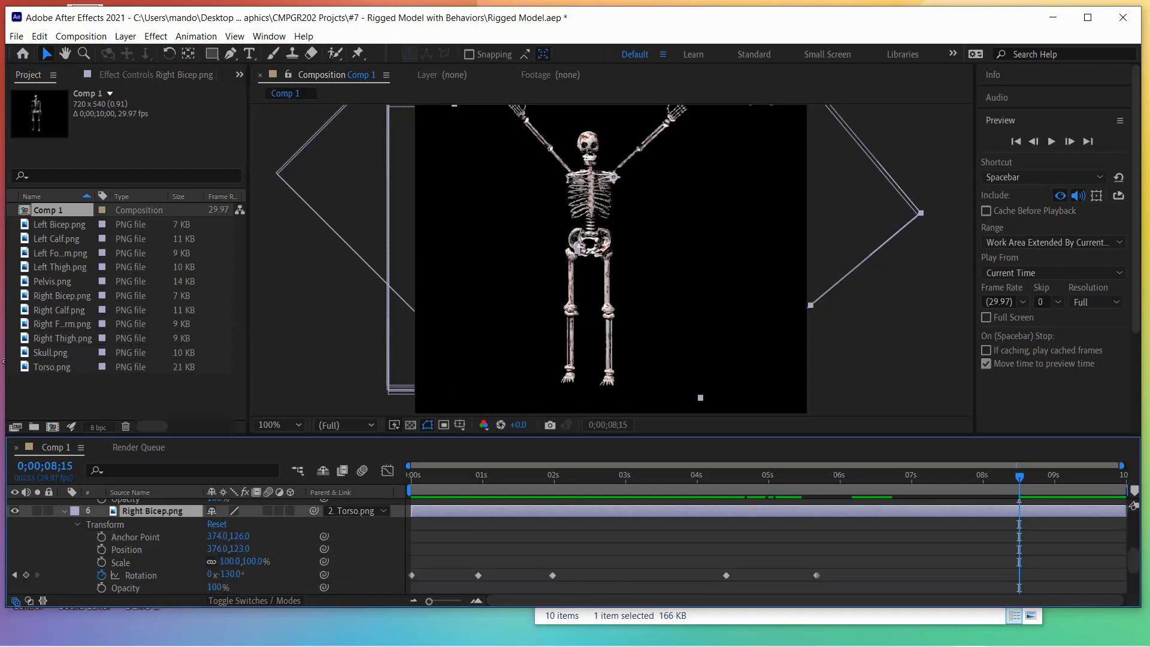
Copy the Right Bicep's initial 0° rotation keyframe to 0;00;08;15.
{"action": "left_click", "coordinate": [140, 575]}
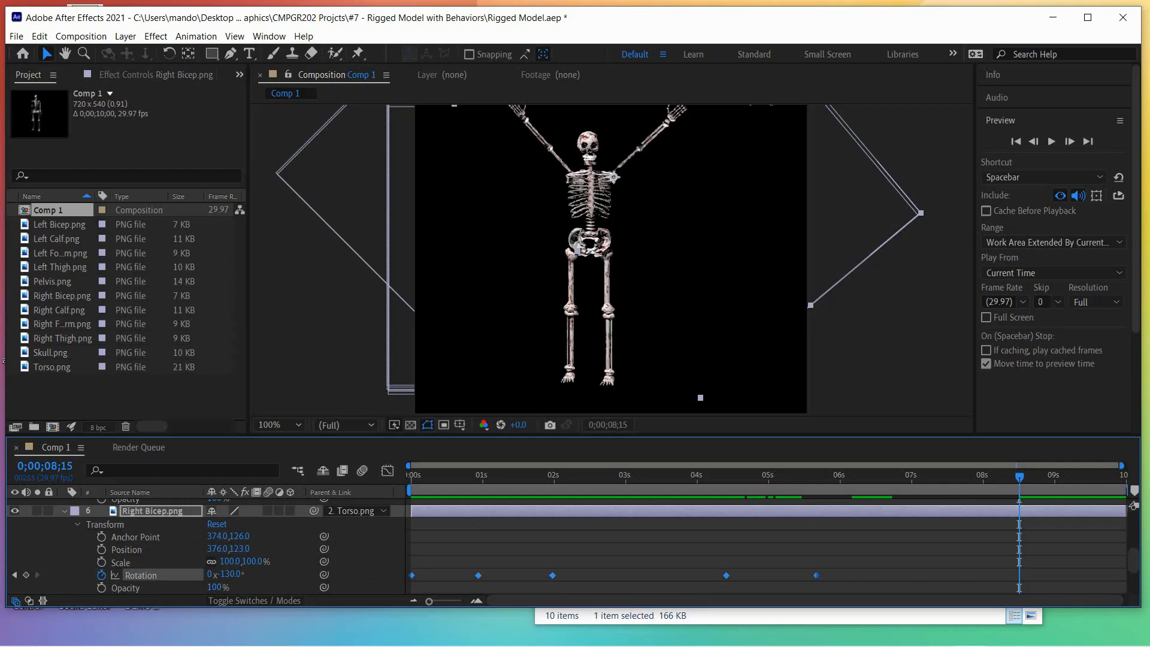
{"action": "key", "text": "F2"}
{"action": "left_click", "coordinate": [412, 575]}
{"action": "key", "text": "F2"}
{"action": "left_click", "coordinate": [141, 575]}
{"action": "key", "text": "ctrl+v"}
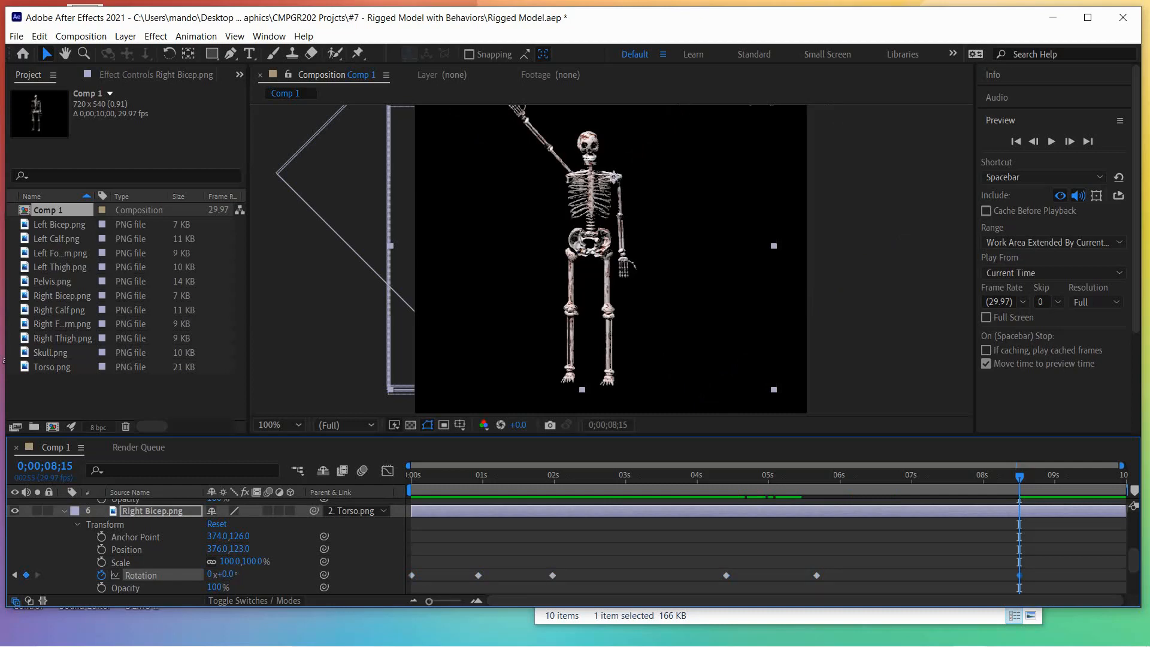
Collapse the Right Bicep and Left Forearm layers in the timeline.
{"action": "left_click", "coordinate": [63, 510]}
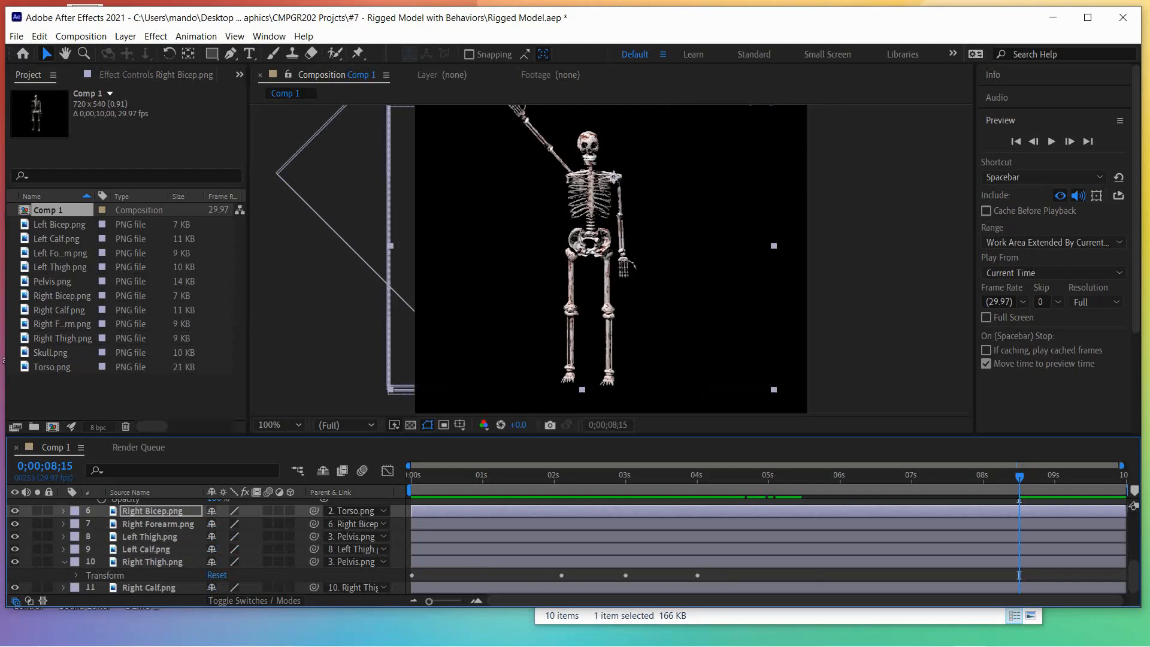
{"action": "scroll", "coordinate": [539, 545], "scroll_direction": "up", "scroll_amount": 2}
{"action": "scroll", "coordinate": [539, 546], "scroll_direction": "up", "scroll_amount": 5}
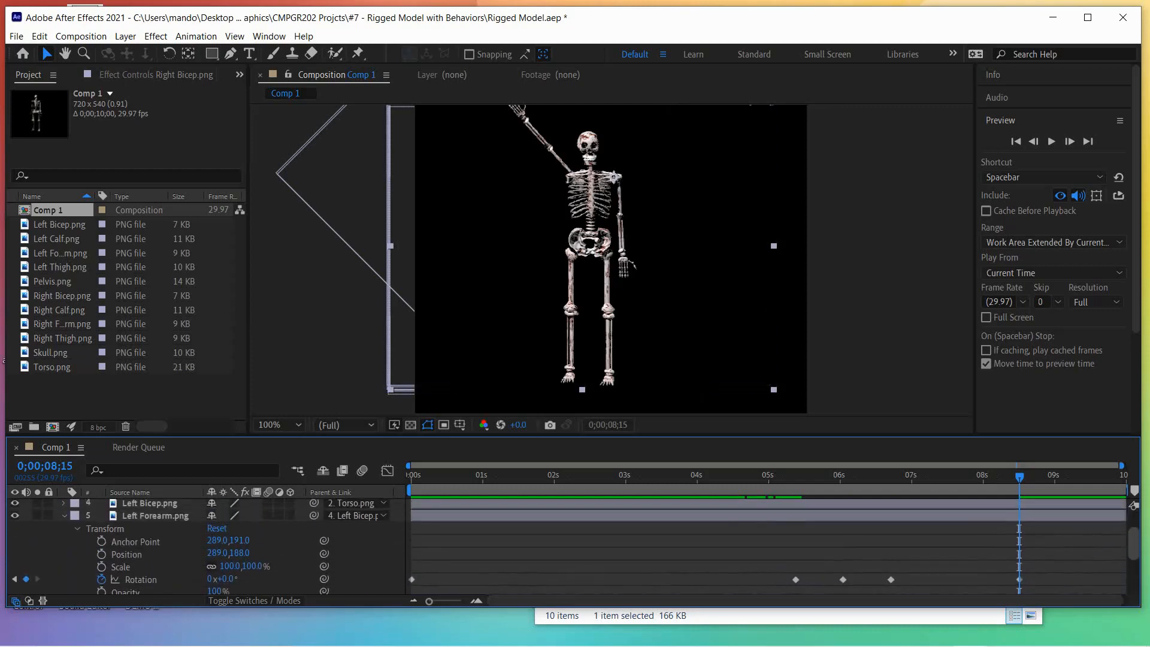
{"action": "scroll", "coordinate": [575, 545], "scroll_direction": "down", "scroll_amount": 1}
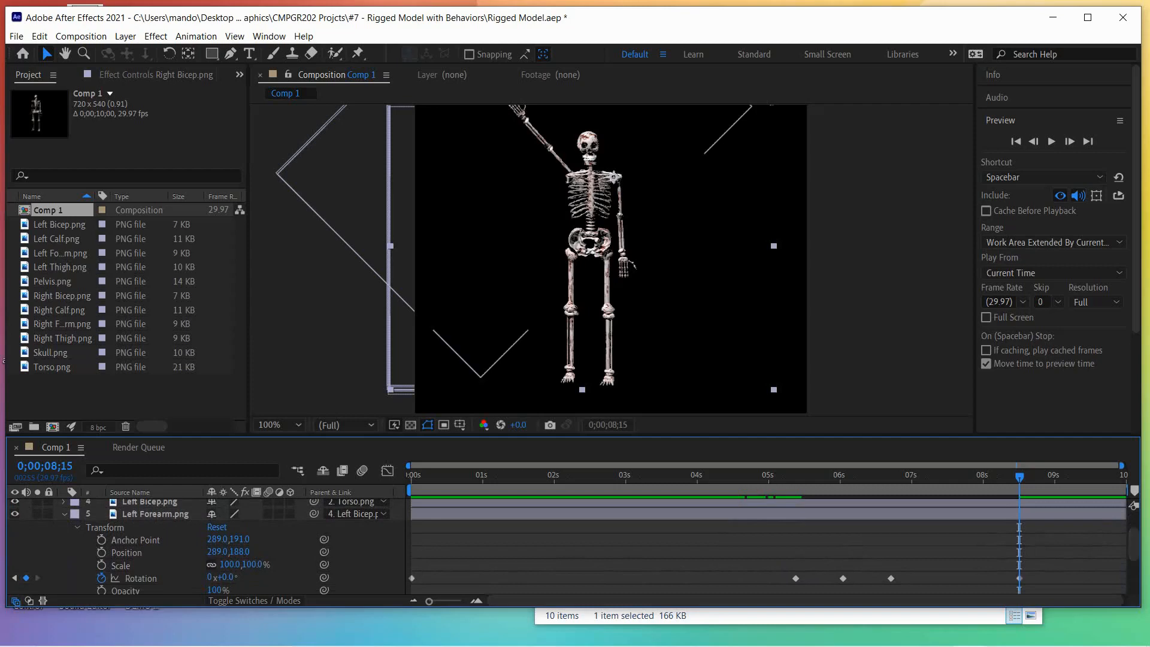
{"action": "left_click", "coordinate": [64, 514]}
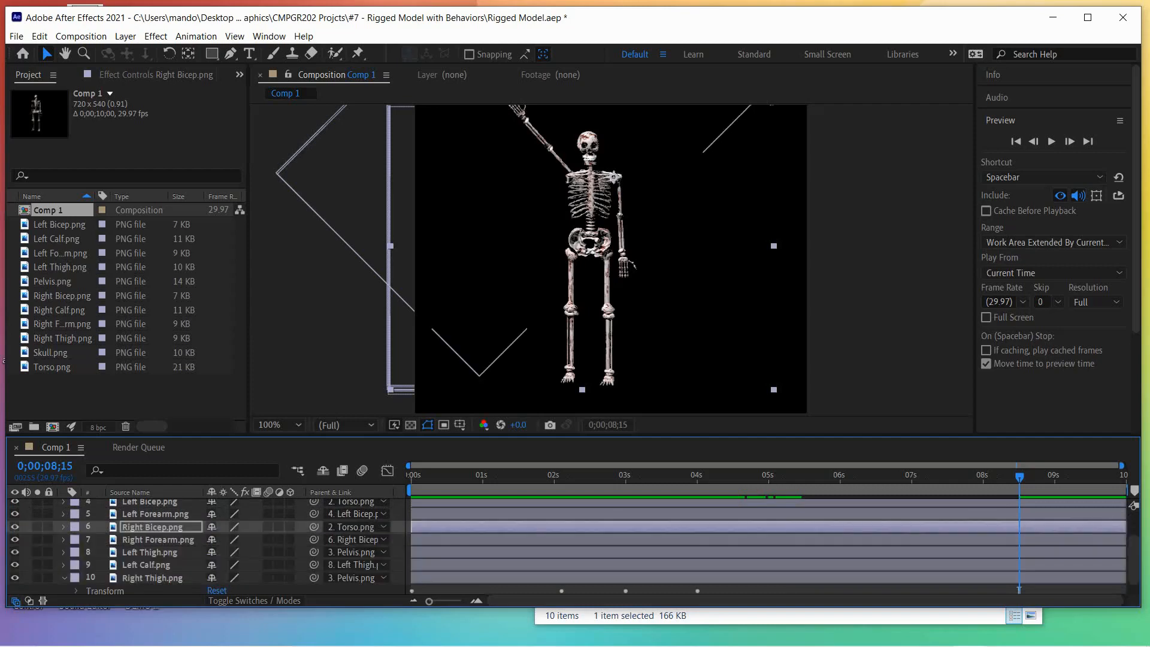
Copy the Left Bicep's initial 0° rotation keyframe to 0;00;08;15.
{"action": "left_click", "coordinate": [63, 501]}
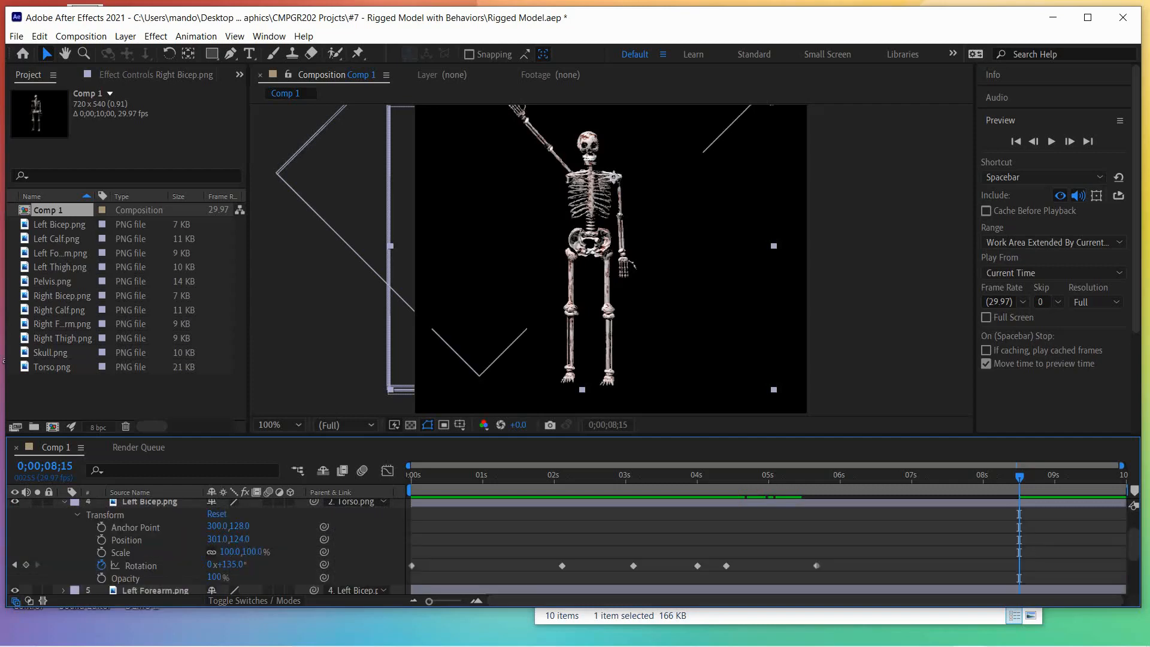
{"action": "left_click", "coordinate": [412, 565]}
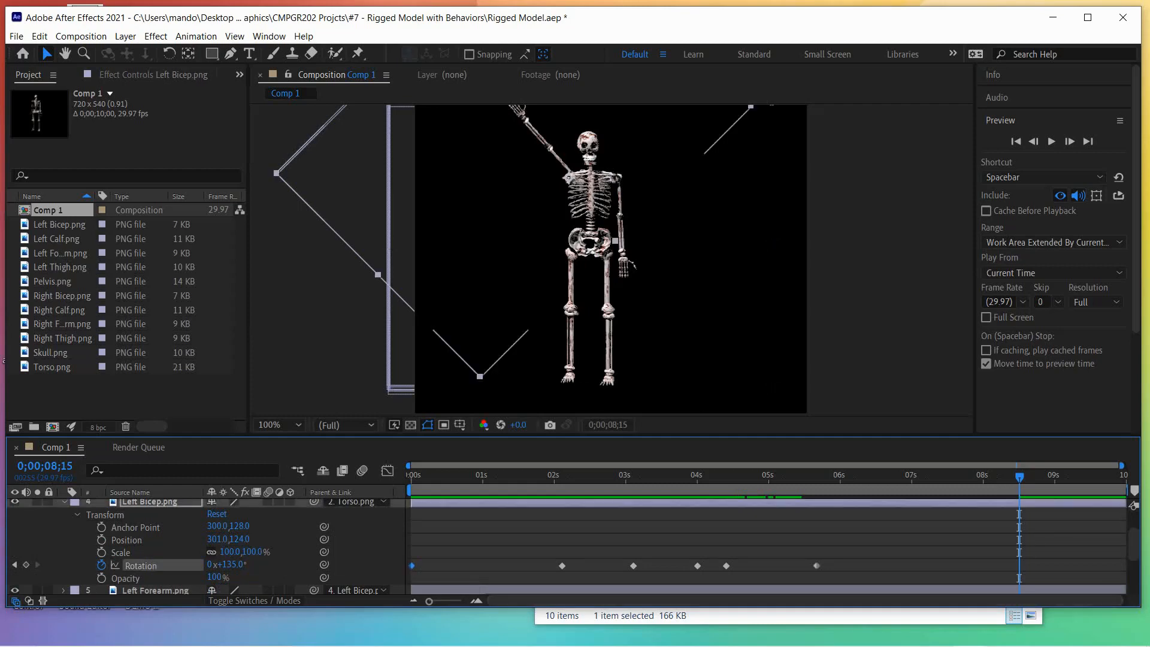
{"action": "key", "text": "F2"}
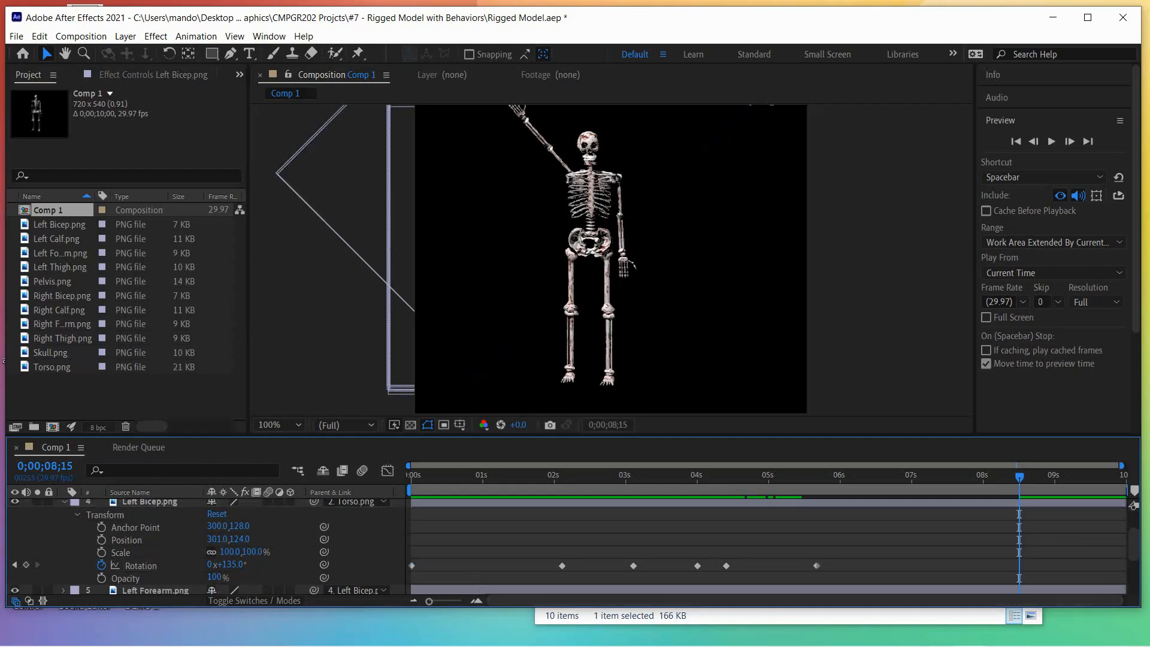
{"action": "left_click", "coordinate": [140, 566]}
{"action": "key", "text": "ctrl+v"}
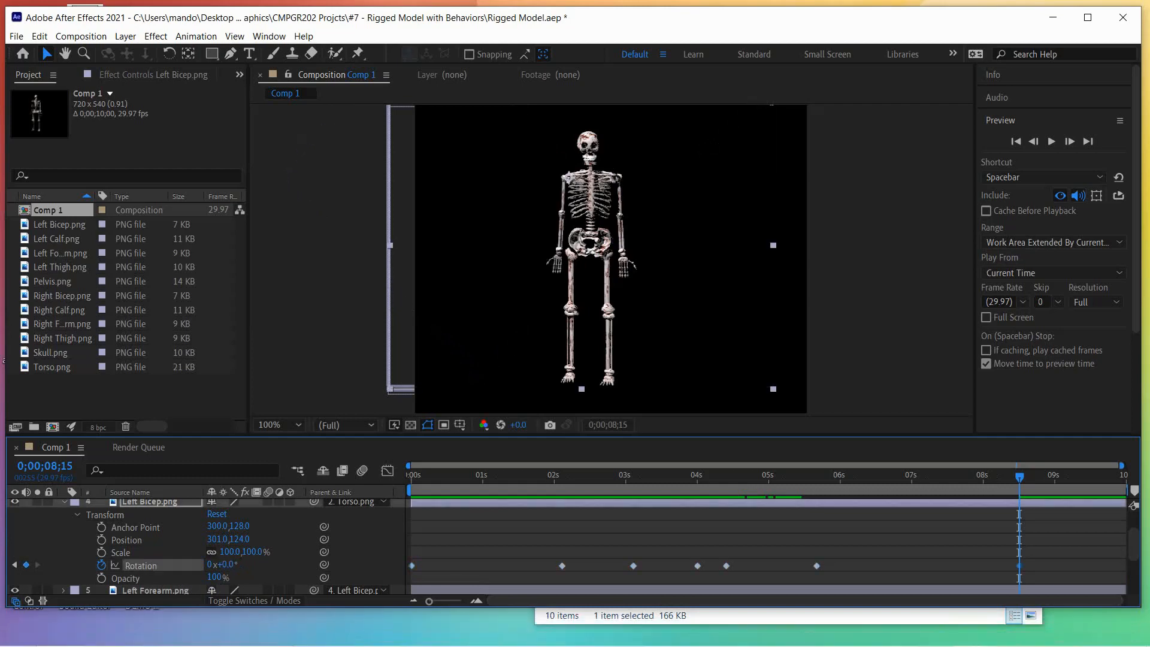
Play back the whole skeleton animation from the first frame to check the arm movements.
{"action": "left_click", "coordinate": [1016, 141]}
{"action": "key", "text": "space"}
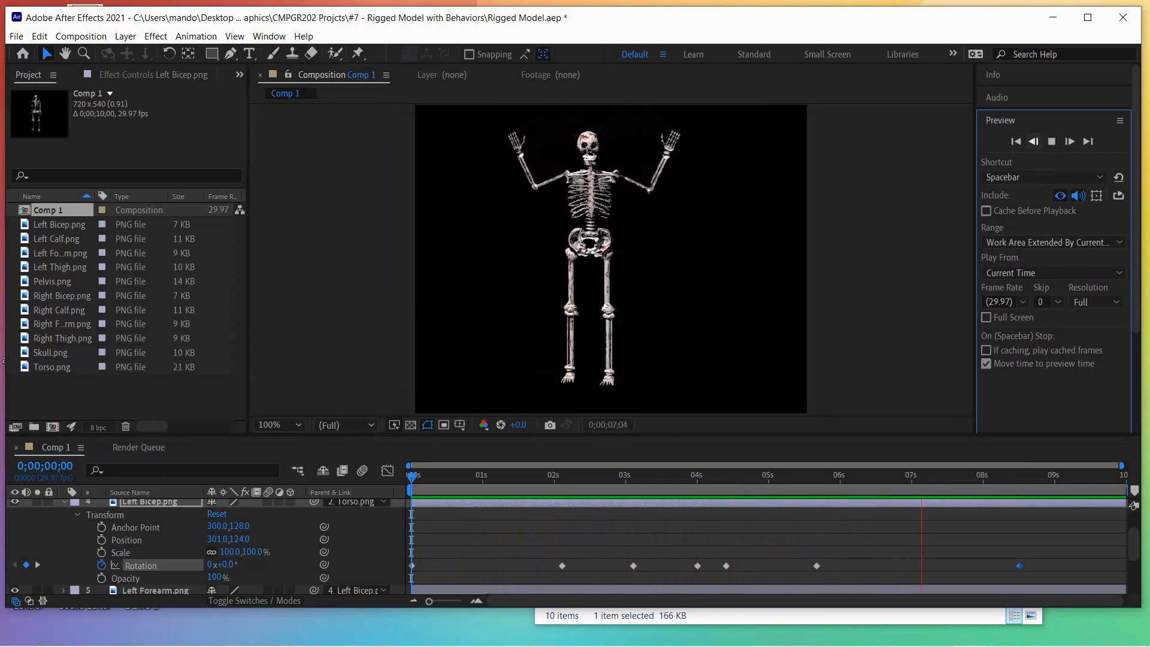
{"action": "key", "text": "space"}
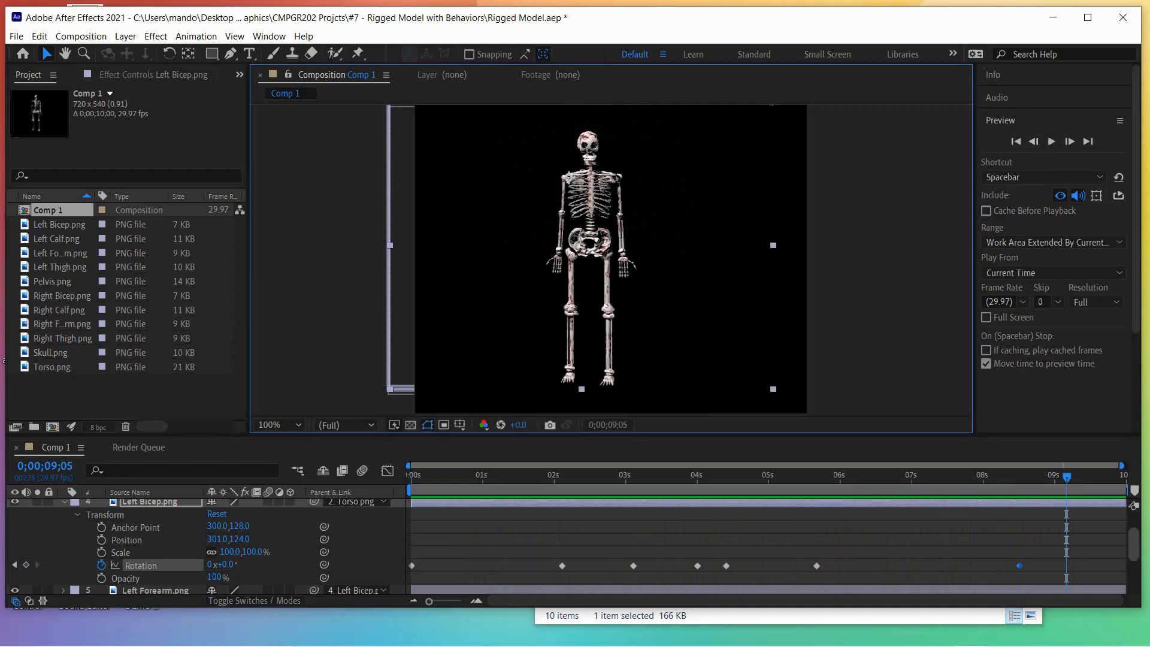
Collapse the Left Bicep layer and expand the Skull layer's transform properties.
{"action": "scroll", "coordinate": [203, 539], "scroll_direction": "up", "scroll_amount": 3}
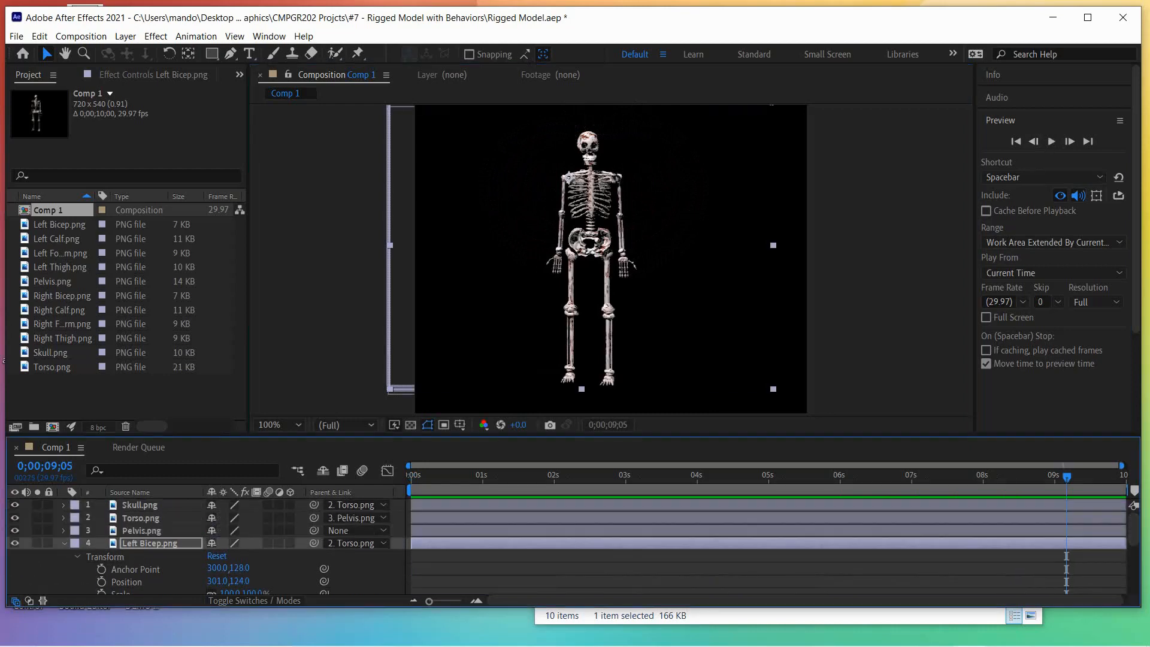
{"action": "left_click", "coordinate": [64, 543]}
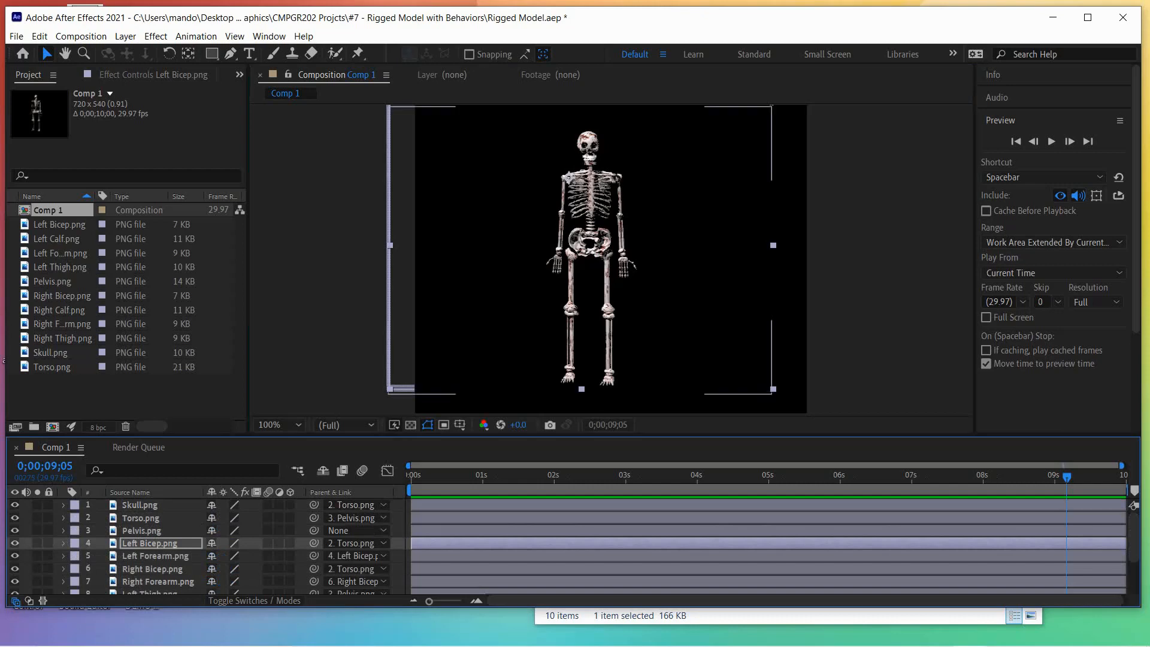
{"action": "left_click", "coordinate": [139, 505]}
{"action": "left_click", "coordinate": [63, 505]}
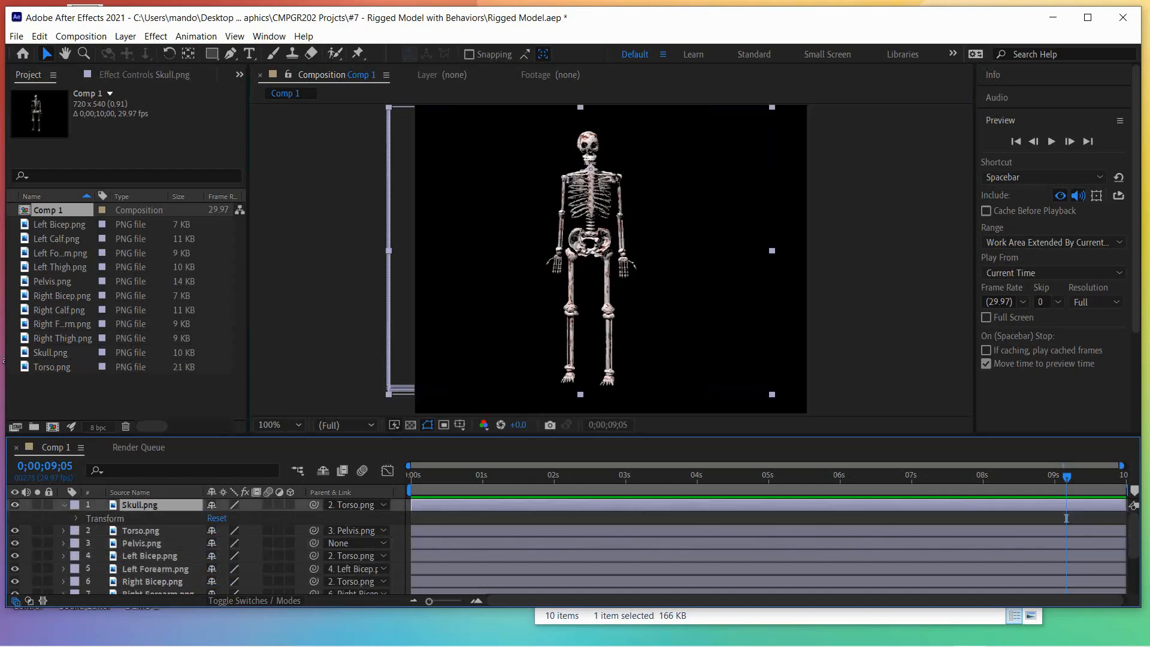
{"action": "left_click", "coordinate": [76, 518]}
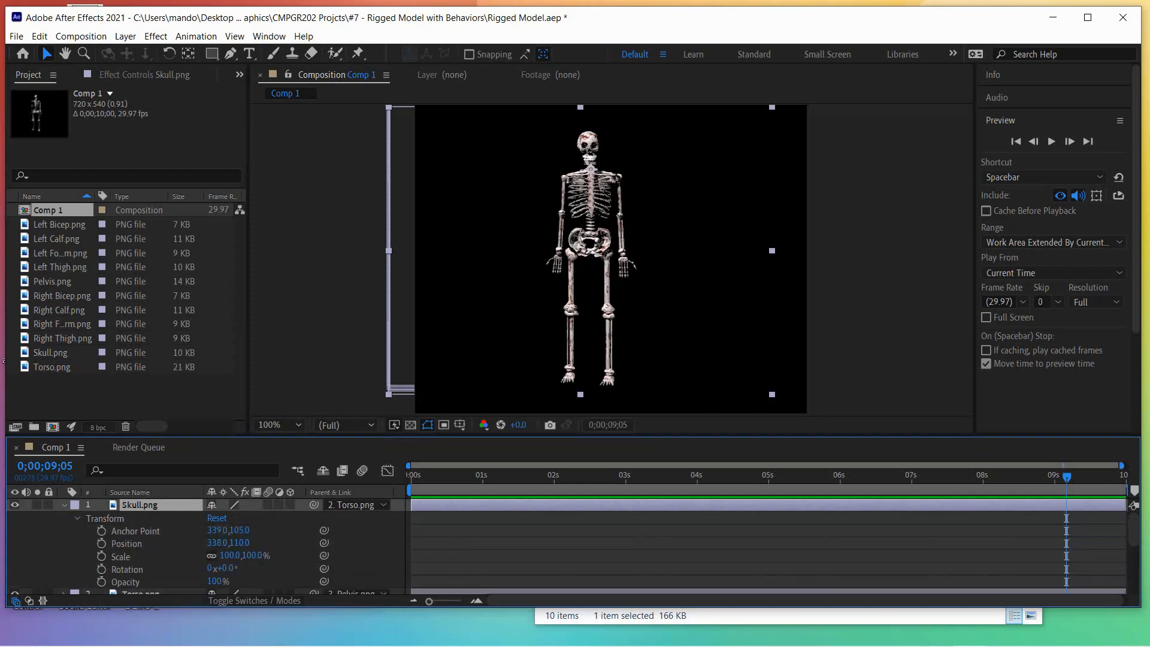
Add Skull rotation keyframes of 0° at 0;00;00;00 and -8° at 0;00;00;28.
{"action": "left_click", "coordinate": [1016, 142]}
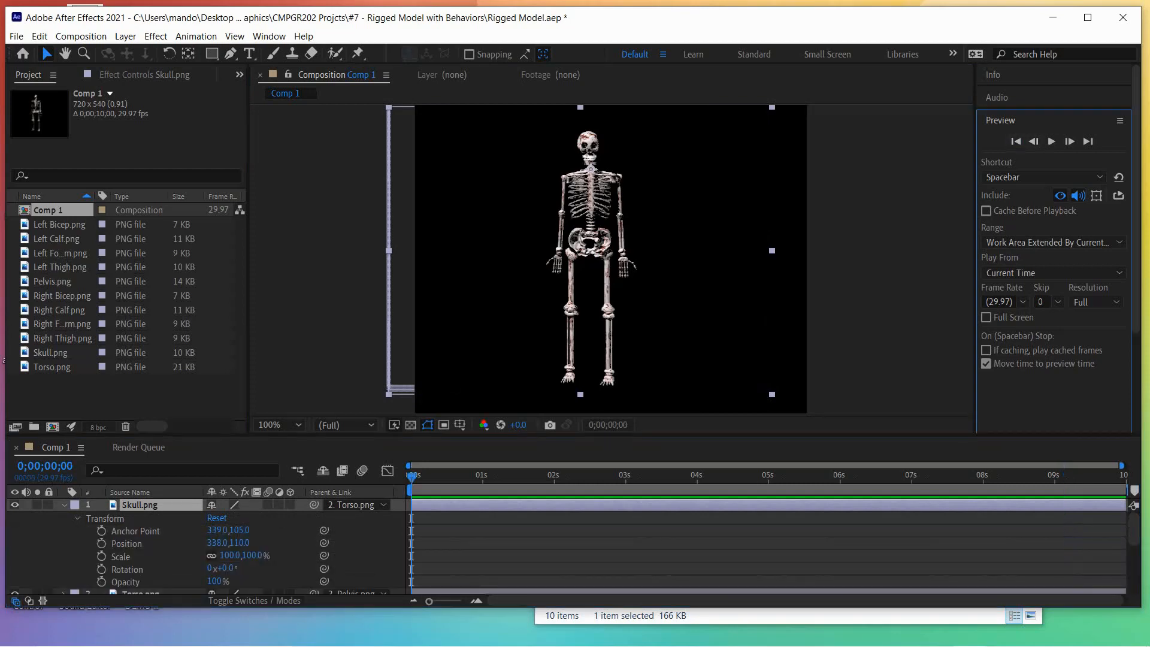
{"action": "mouse_move", "coordinate": [411, 477]}
{"action": "left_mouse_down"}
{"action": "mouse_move", "coordinate": [439, 476]}
{"action": "mouse_move", "coordinate": [412, 476]}
{"action": "left_mouse_up"}
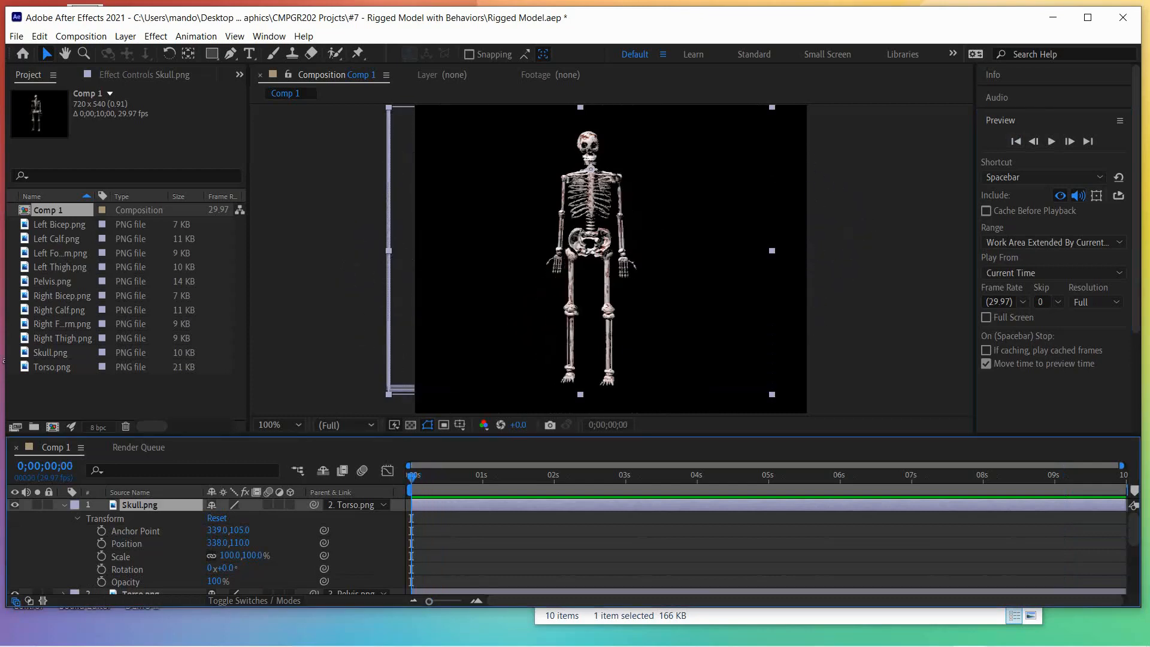
{"action": "key", "text": "alt+shift+r"}
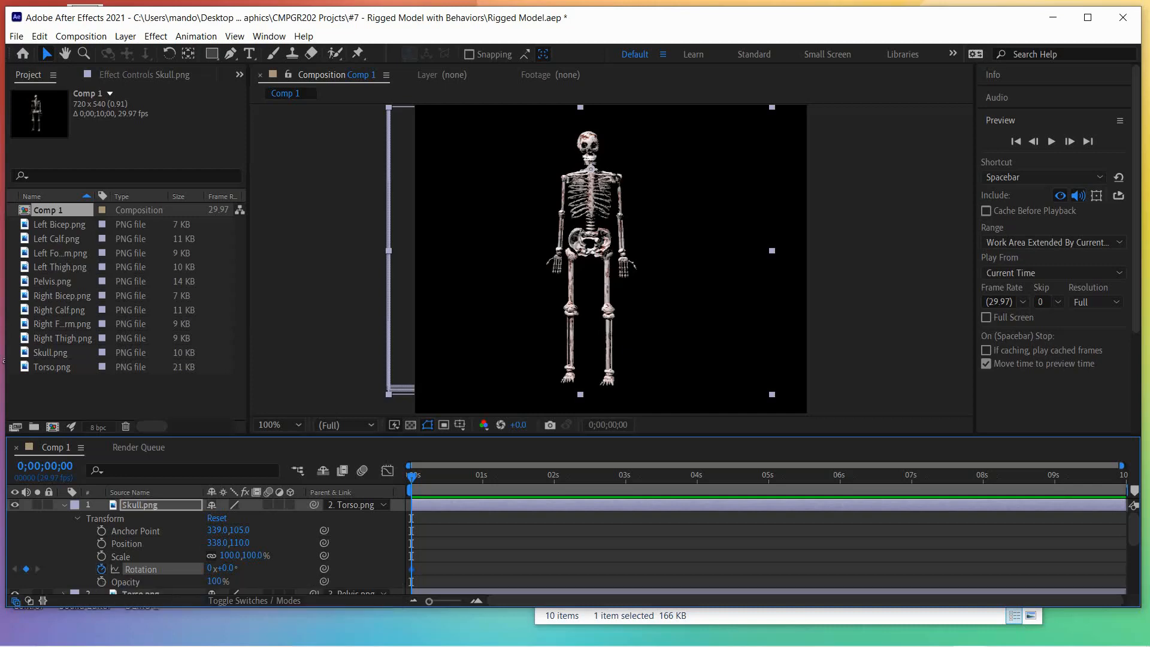
{"action": "key", "text": "space"}
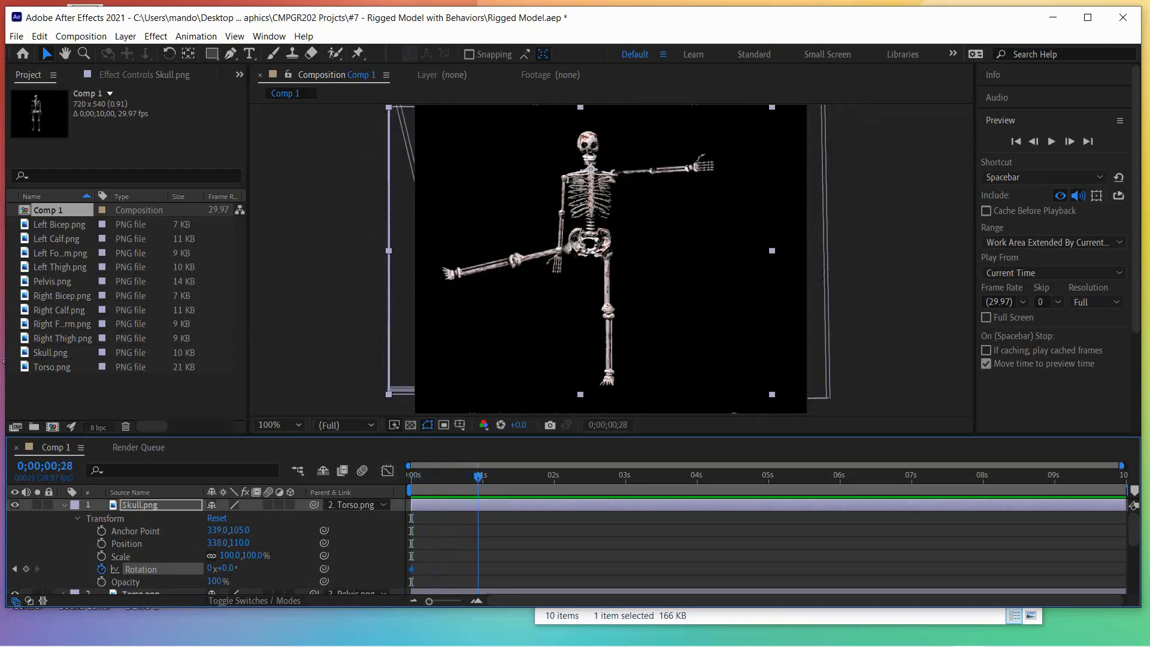
{"action": "left_click_drag", "start_coordinate": [227, 568], "coordinate": [222, 568]}
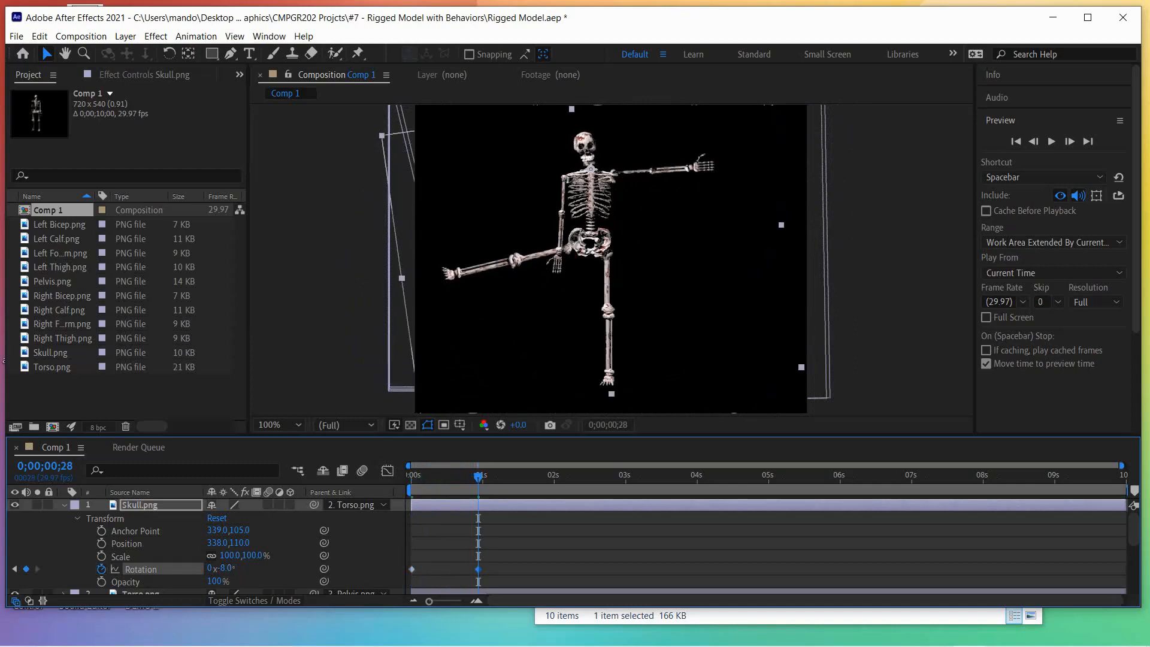
Copy the Skull's initial 0° rotation keyframe to 0;00;02;05.
{"action": "key", "text": "space"}
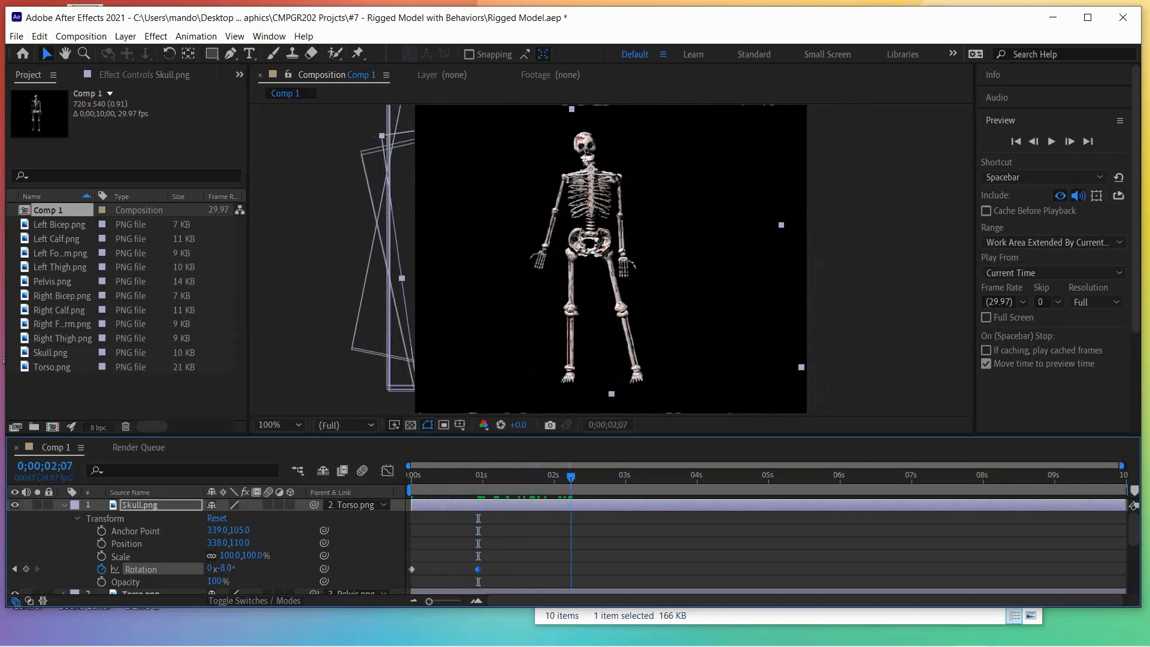
{"action": "left_click_drag", "start_coordinate": [588, 476], "coordinate": [567, 477]}
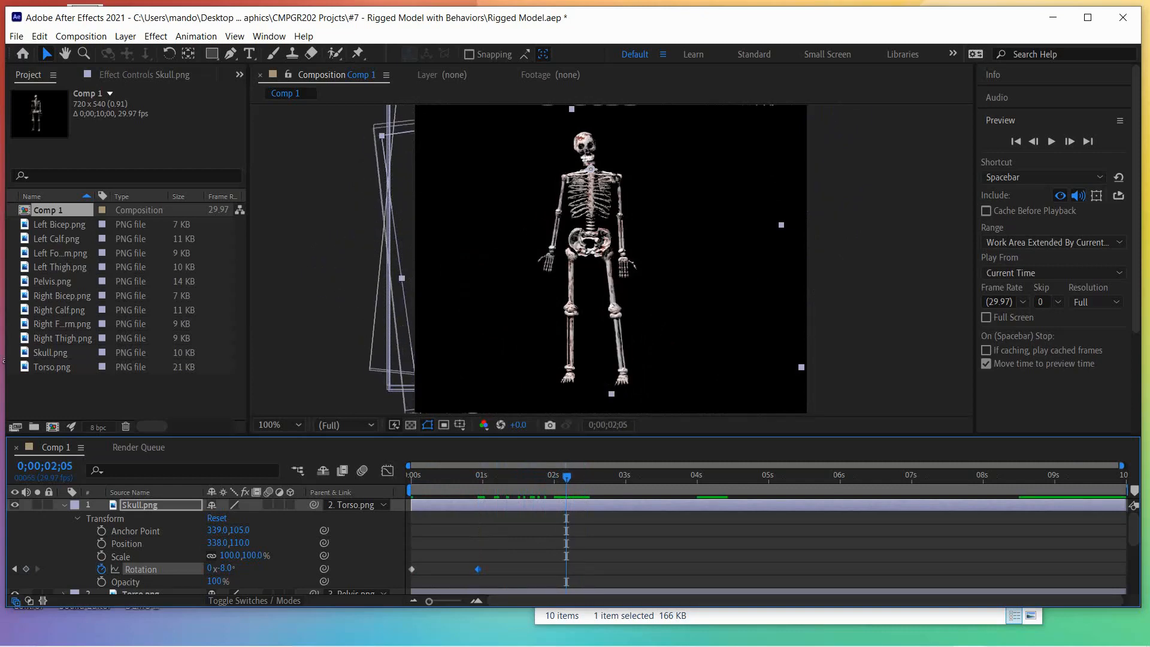
{"action": "left_click", "coordinate": [412, 570]}
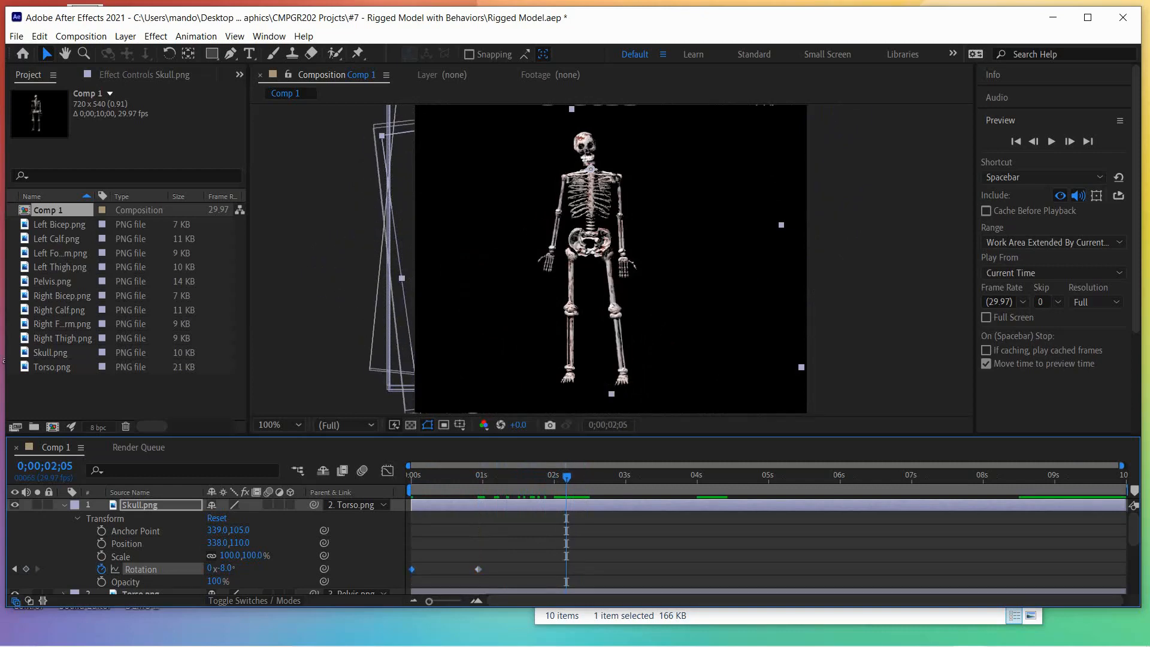
{"action": "key", "text": "ctrl+shift+a"}
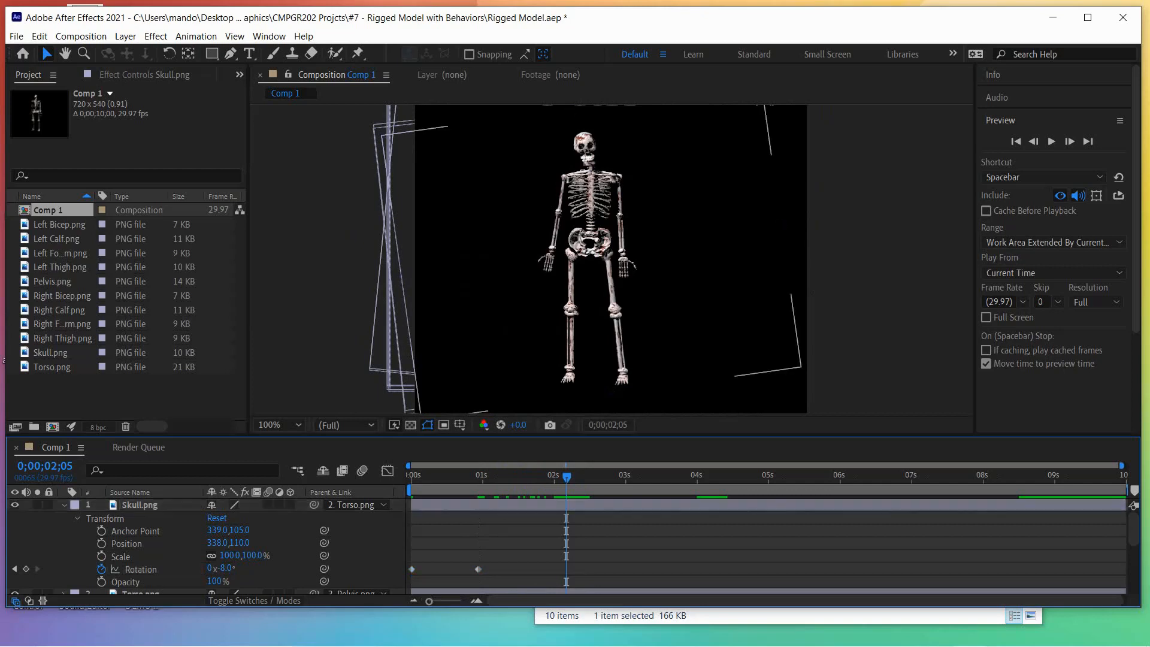
{"action": "left_click", "coordinate": [141, 569]}
{"action": "key", "text": "ctrl+v"}
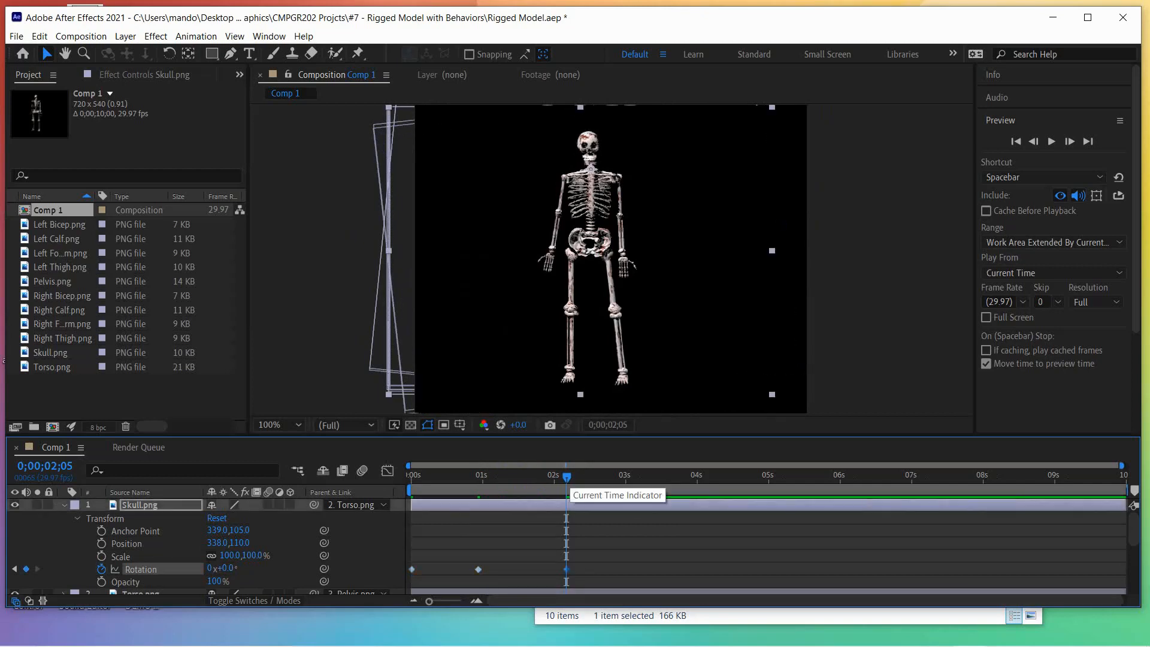
Add Skull rotation keyframes of -7° at 0;00;02;28 and 0° at 0;00;03;25.
{"action": "key", "text": "space"}
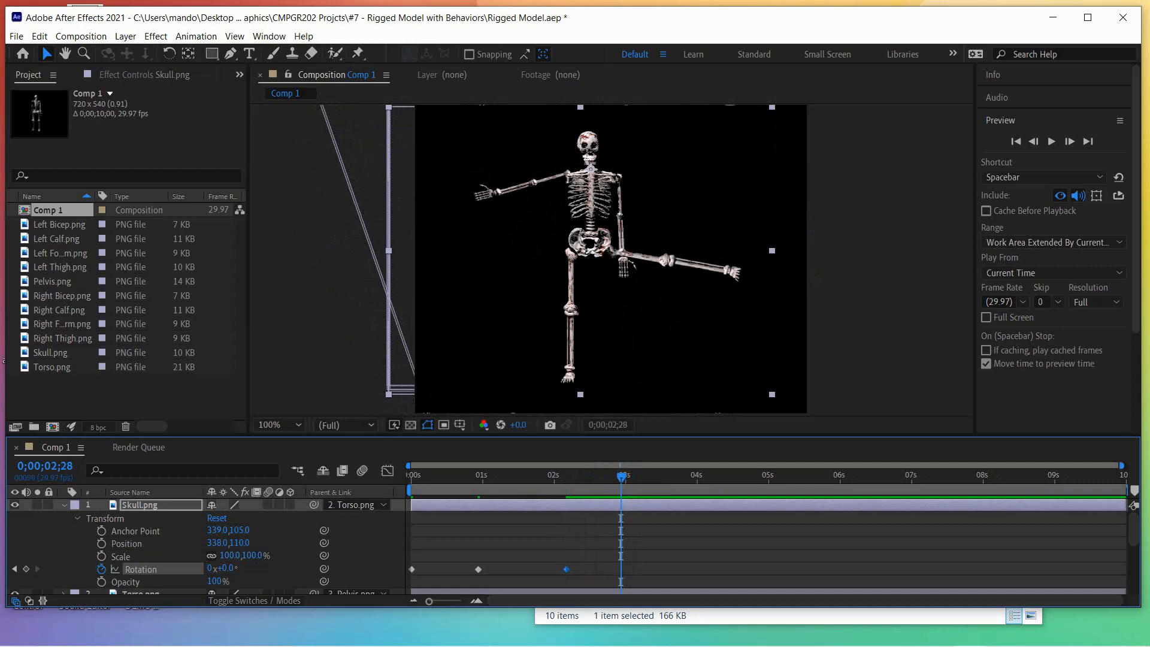
{"action": "left_click_drag", "start_coordinate": [226, 569], "coordinate": [222, 569]}
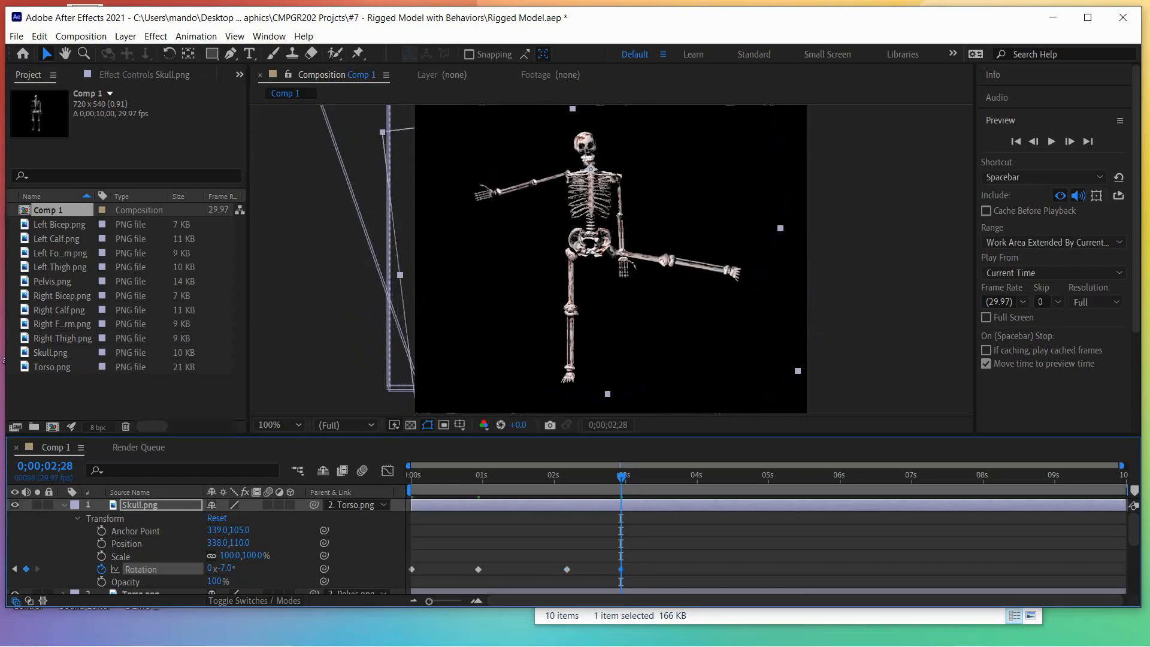
{"action": "key", "text": "space"}
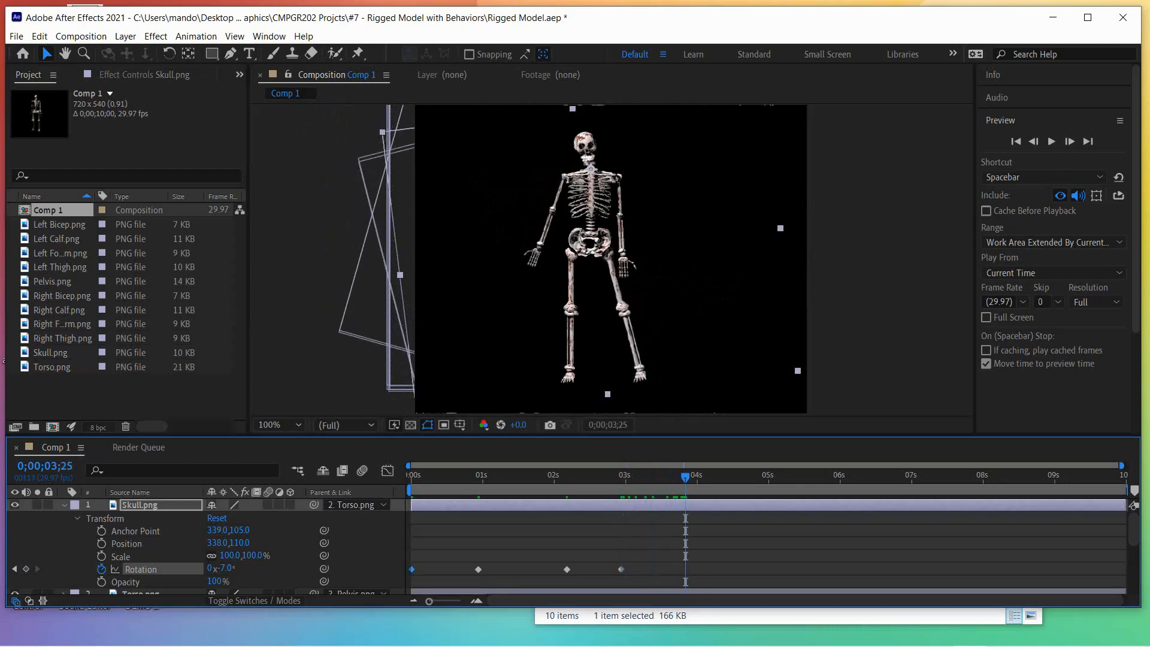
{"action": "key", "text": "F2"}
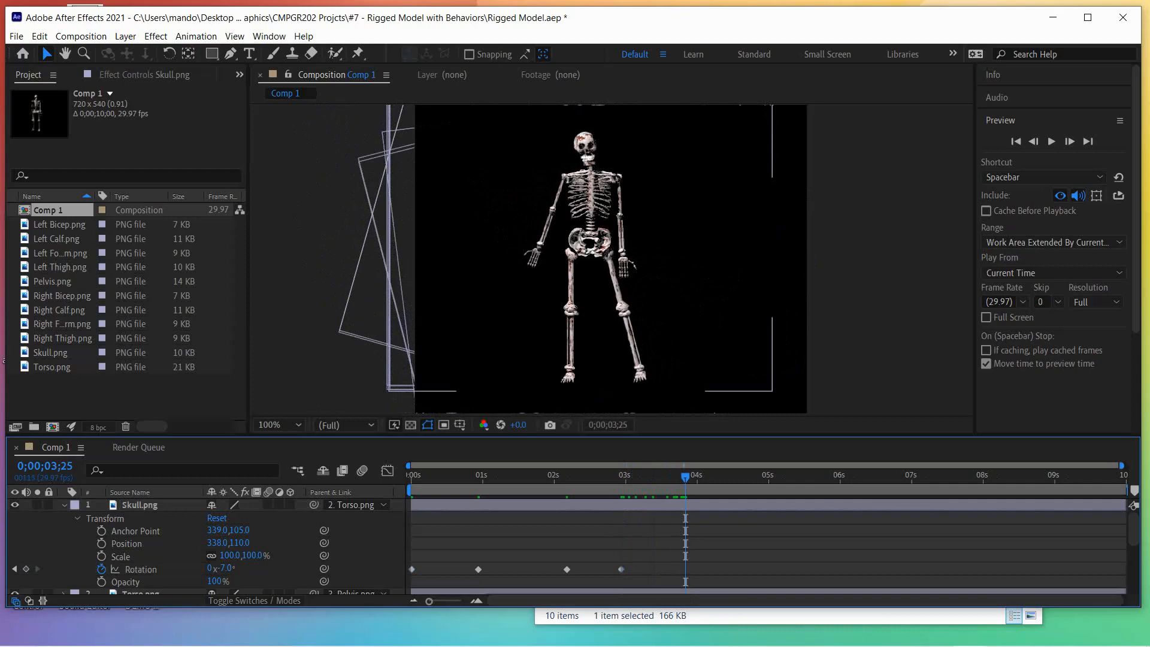
{"action": "left_click", "coordinate": [140, 569]}
{"action": "left_click_drag", "start_coordinate": [224, 569], "coordinate": [229, 569]}
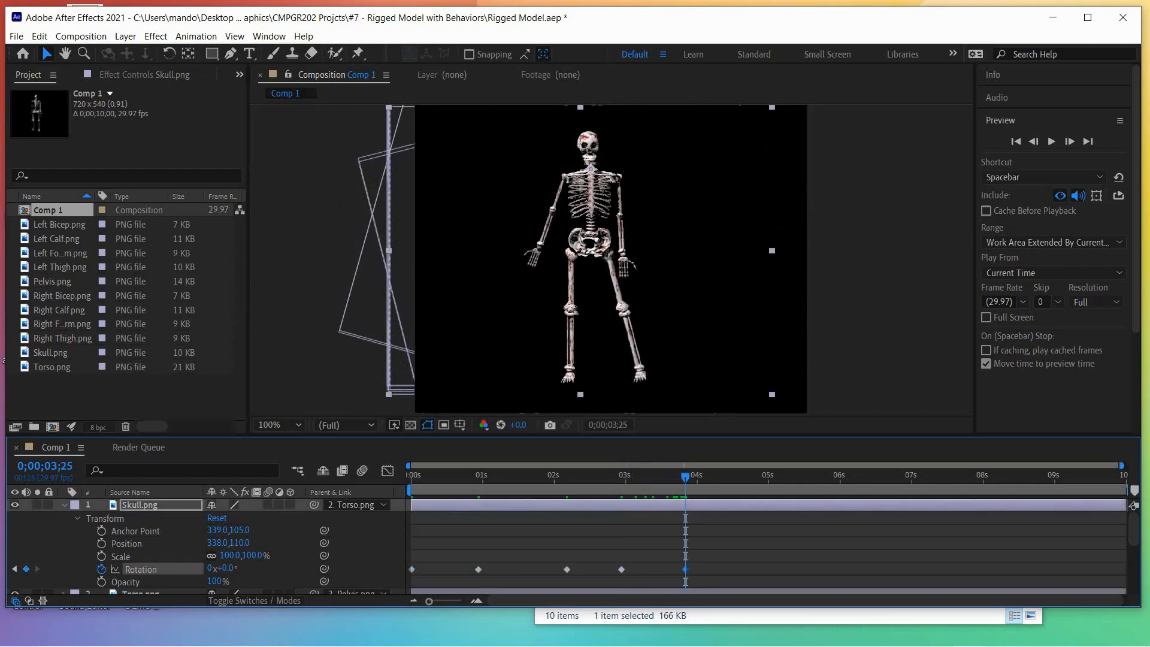
Add a Skull rotation keyframe at 0;00;04;22 that holds the 0° pose.
{"action": "key", "text": "space"}
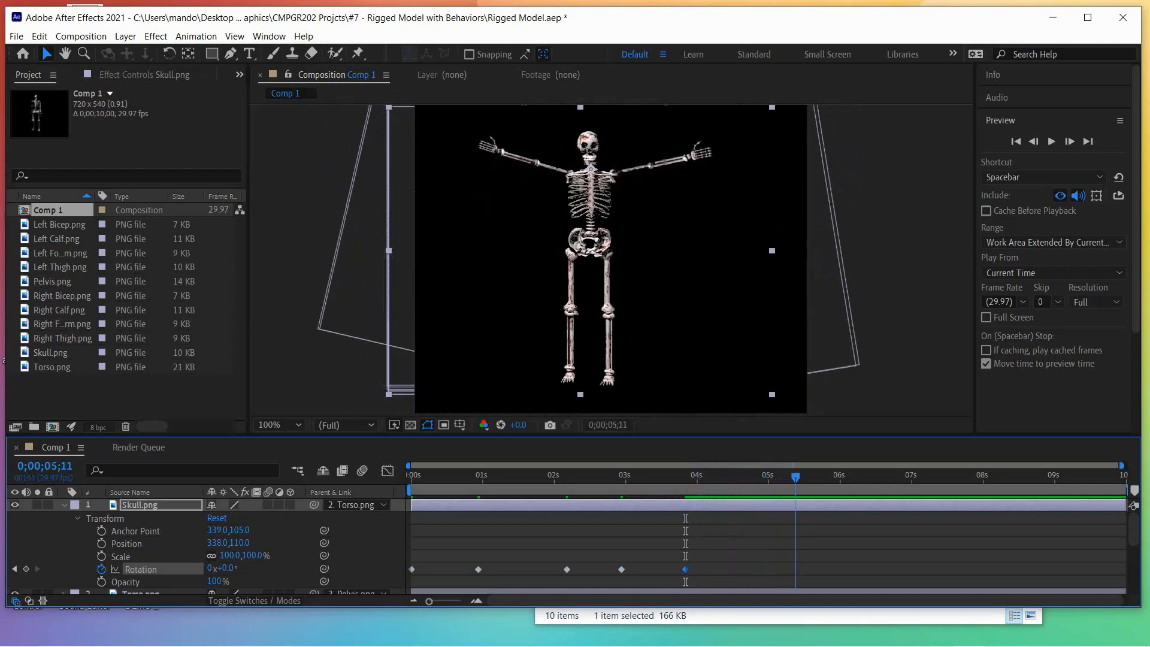
{"action": "key", "text": "space"}
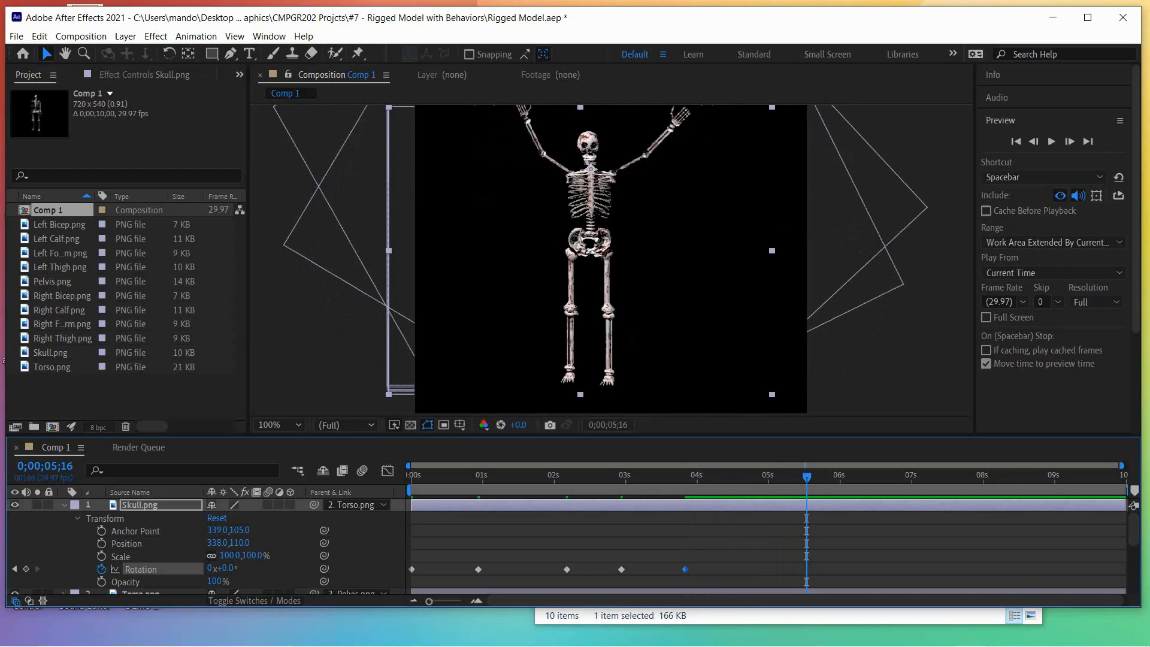
{"action": "left_click_drag", "start_coordinate": [807, 477], "coordinate": [750, 477]}
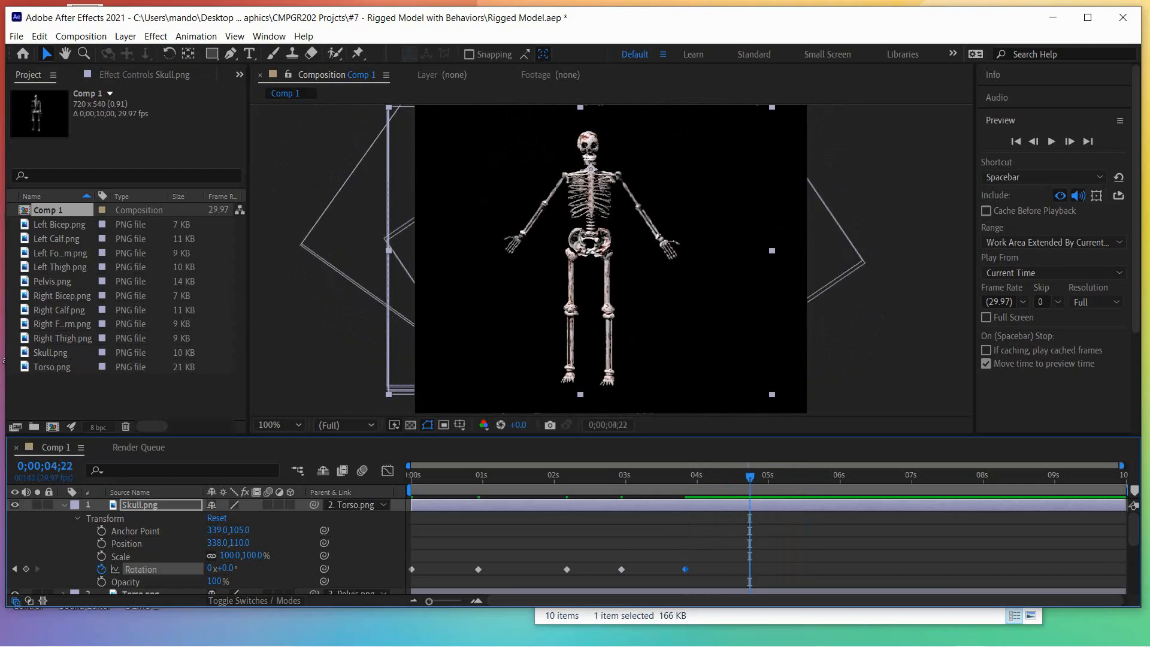
{"action": "key", "text": "F2"}
{"action": "left_click", "coordinate": [141, 569]}
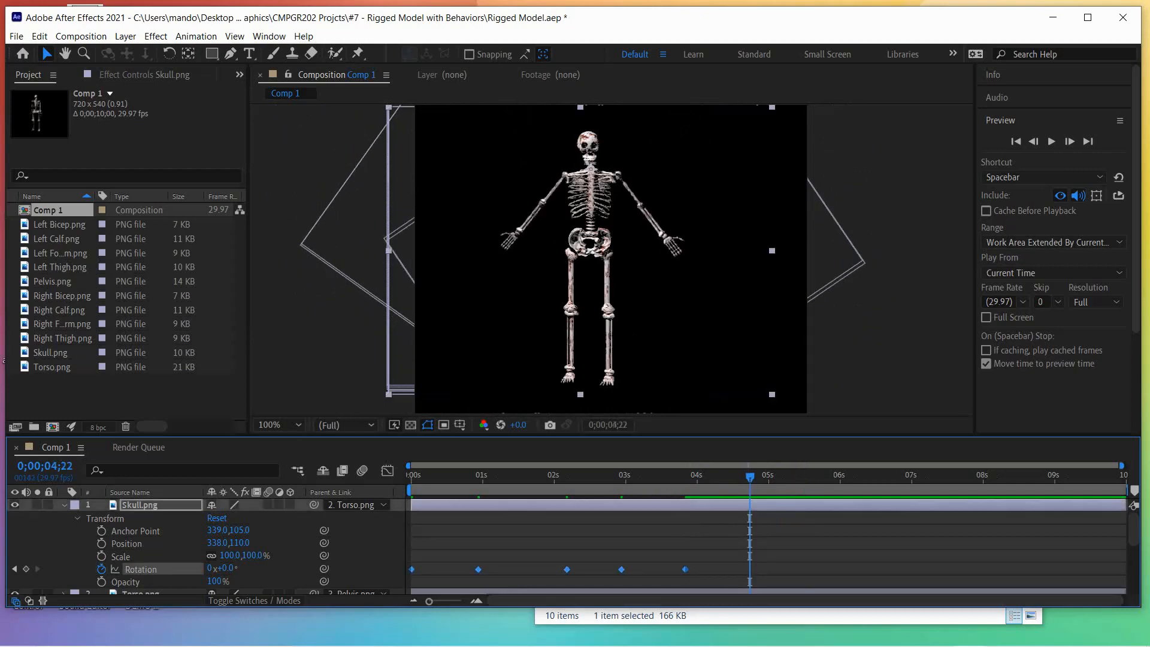
{"action": "key", "text": "alt+shift+r"}
Tilt the Skull to a rotation of 12° at 0;00;06;08.
{"action": "key", "text": "space"}
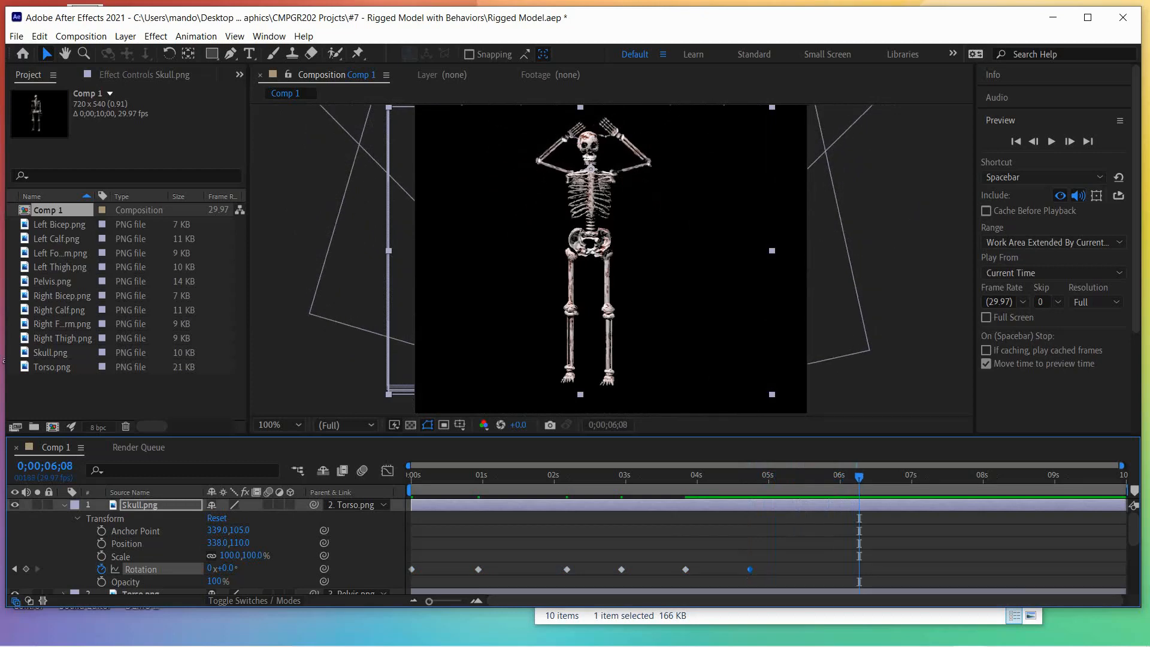
{"action": "left_click_drag", "start_coordinate": [226, 568], "coordinate": [234, 569]}
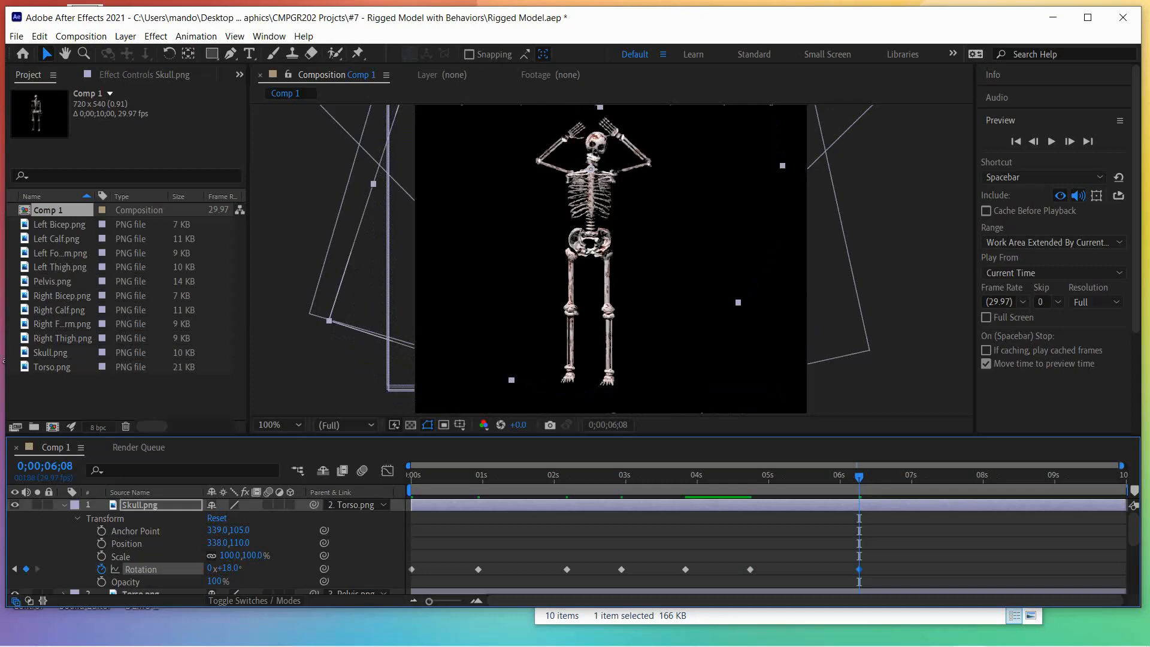
{"action": "left_click_drag", "start_coordinate": [231, 568], "coordinate": [227, 568]}
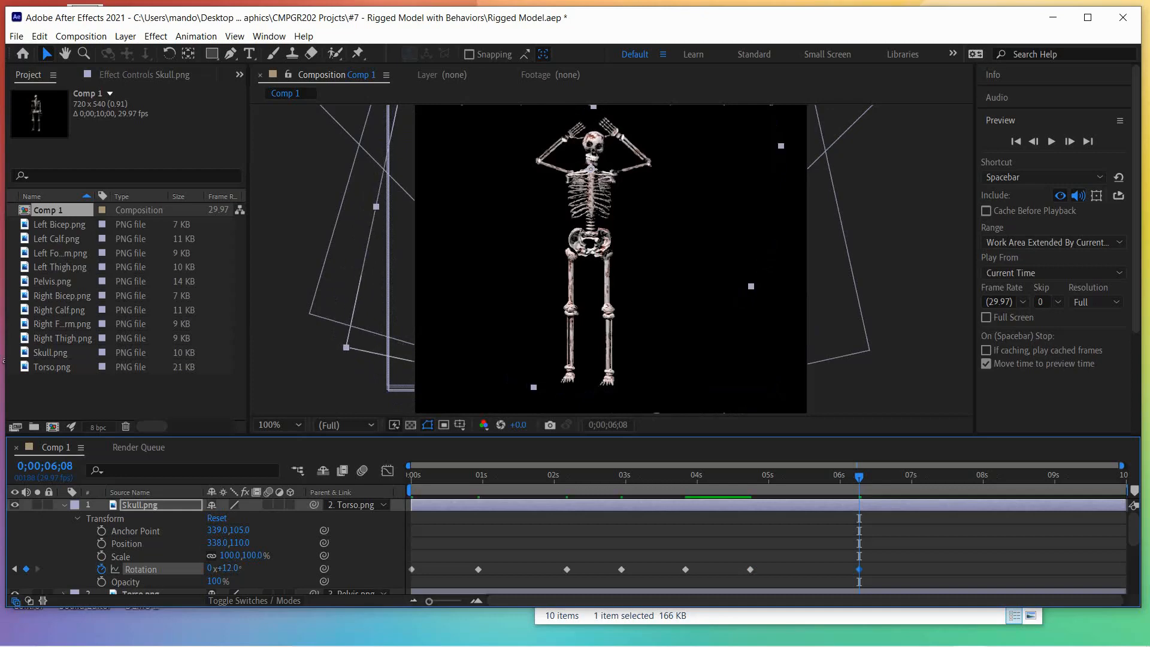
Add a Skull rotation keyframe at 0;00;07;02 that holds the 12° tilt.
{"action": "left_click_drag", "start_coordinate": [859, 477], "coordinate": [917, 478]}
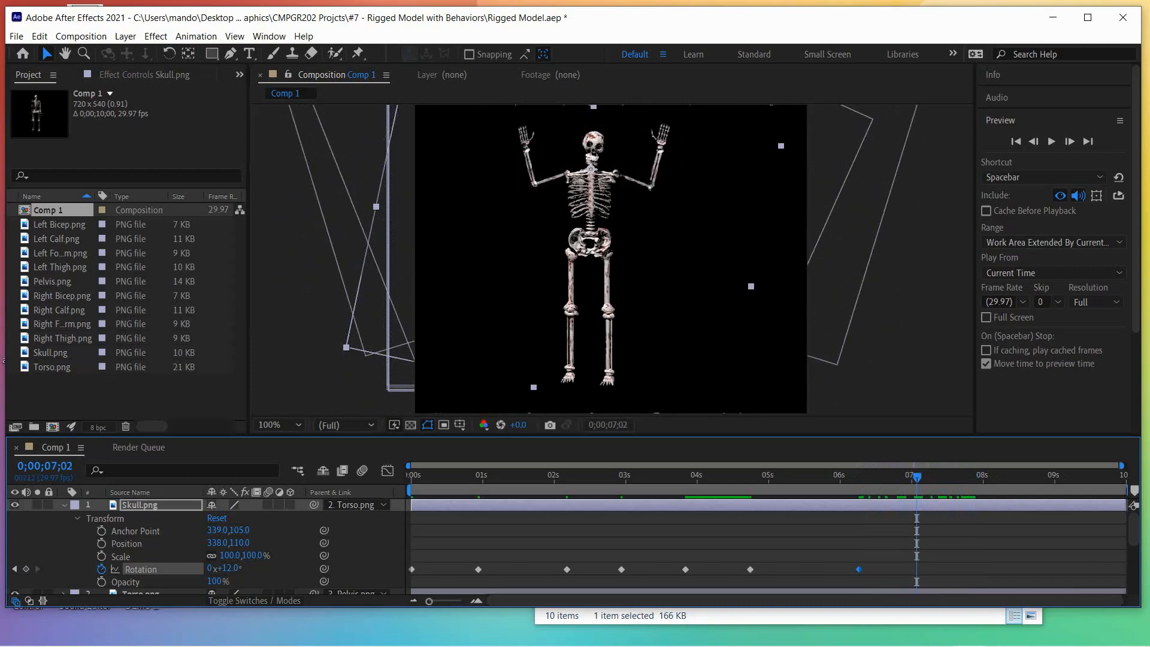
{"action": "key", "text": "ctrl+shift+a"}
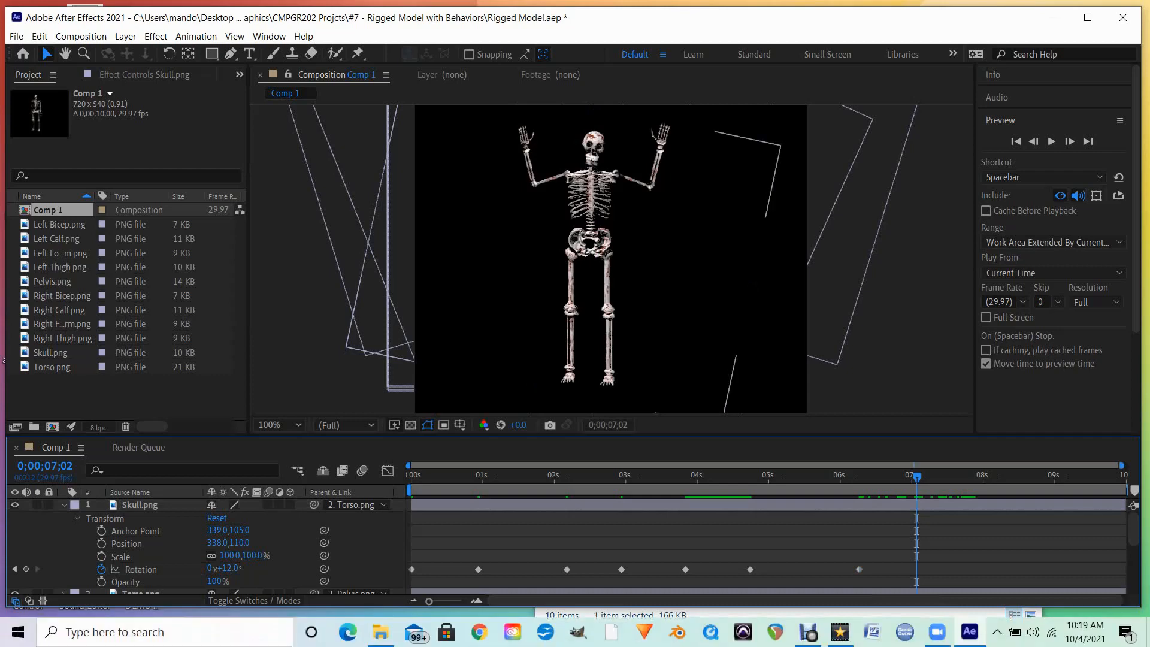
{"action": "left_click", "coordinate": [140, 570]}
{"action": "key", "text": "alt+shift+r"}
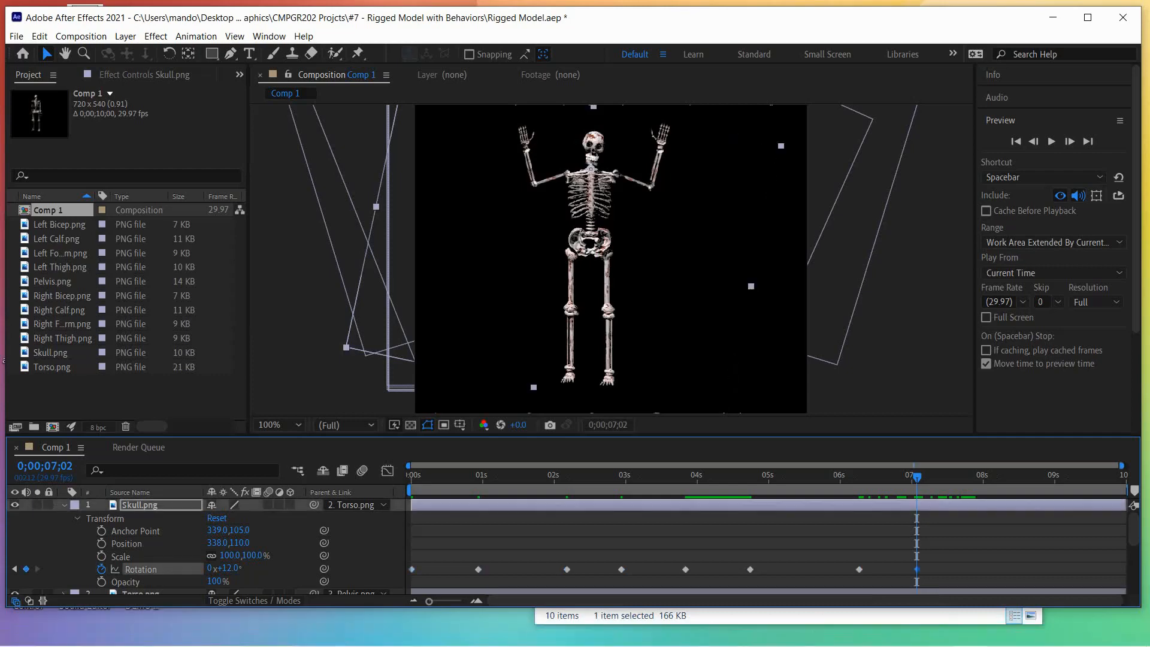
Return the Skull to 0° rotation at 0;00;07;29 by pasting a copy of its first Rotation keyframe.
{"action": "key", "text": "space"}
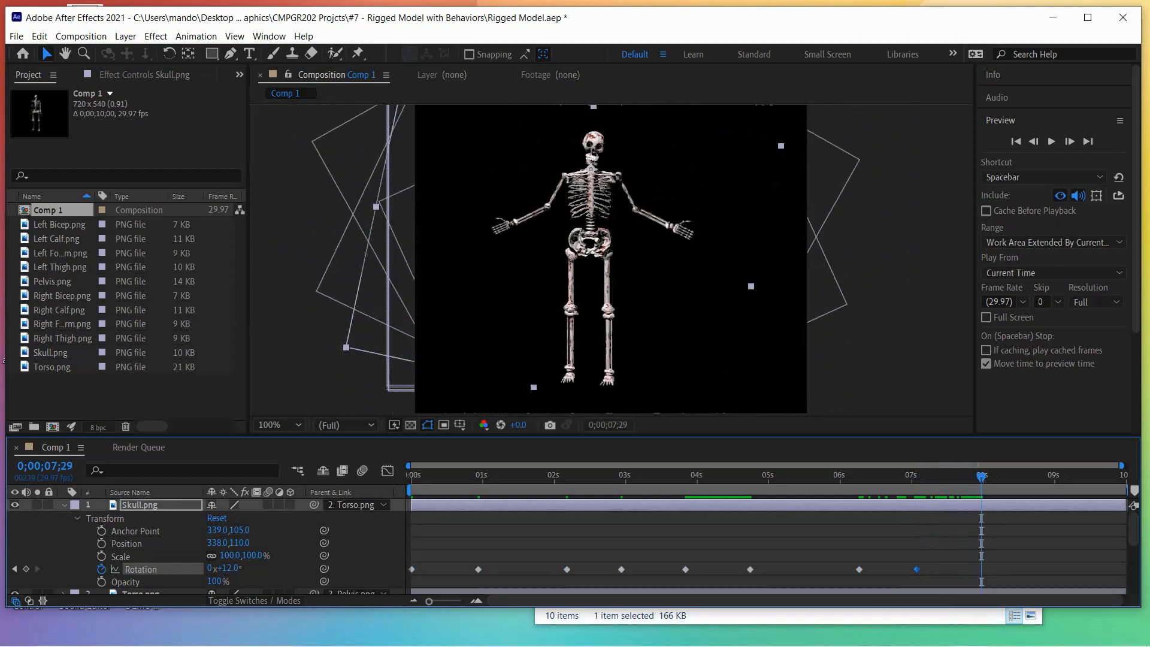
{"action": "left_click", "coordinate": [412, 570]}
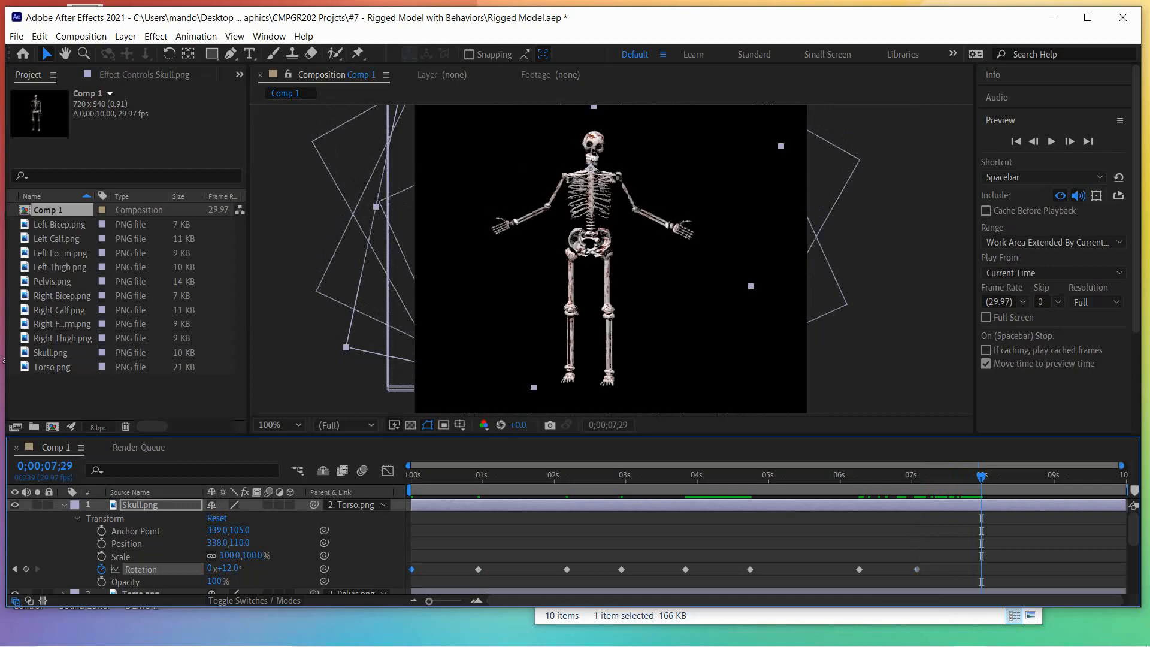
{"action": "key", "text": "ctrl+shift+a"}
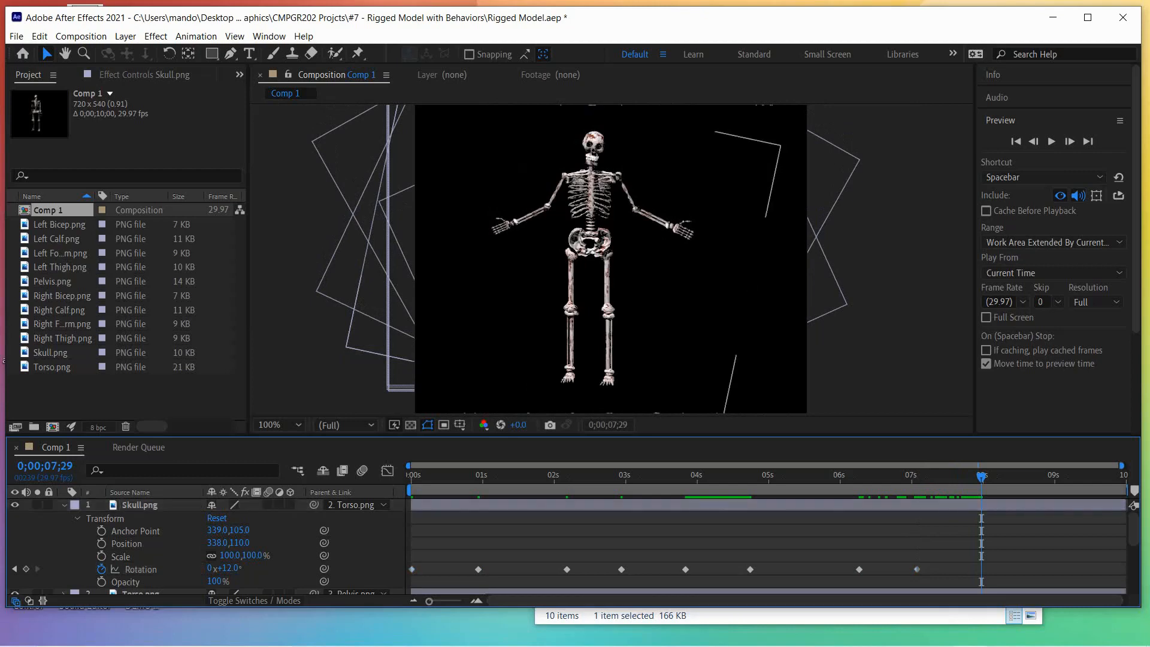
{"action": "left_click", "coordinate": [141, 569]}
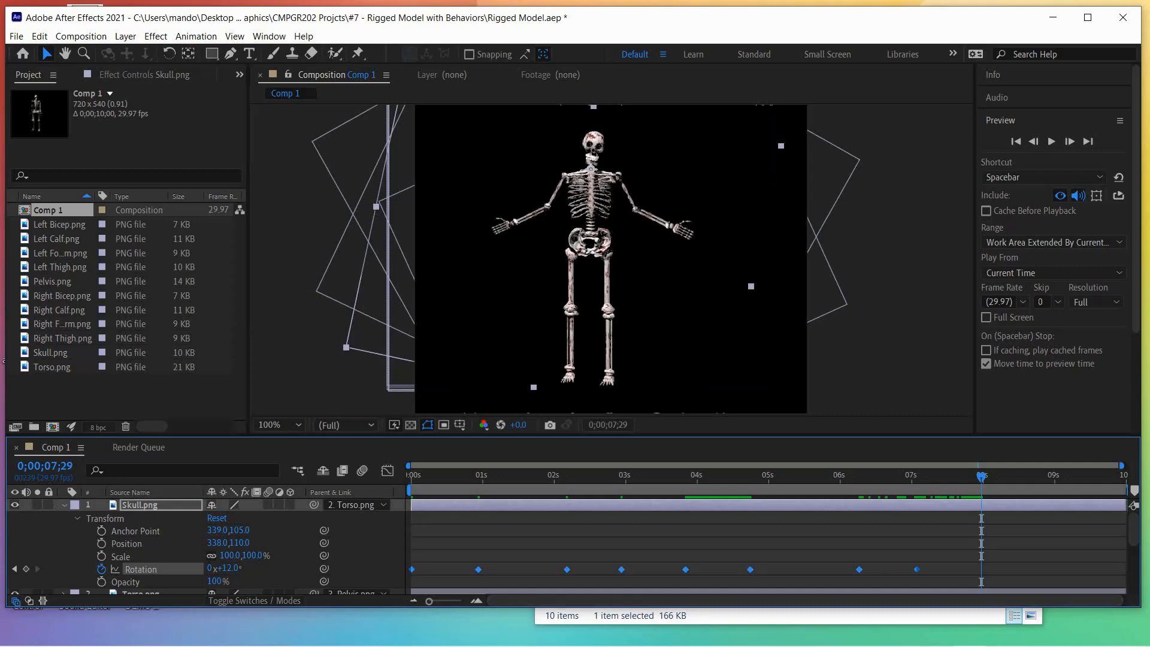
{"action": "key", "text": "ctrl+shift+a"}
{"action": "left_click", "coordinate": [141, 569]}
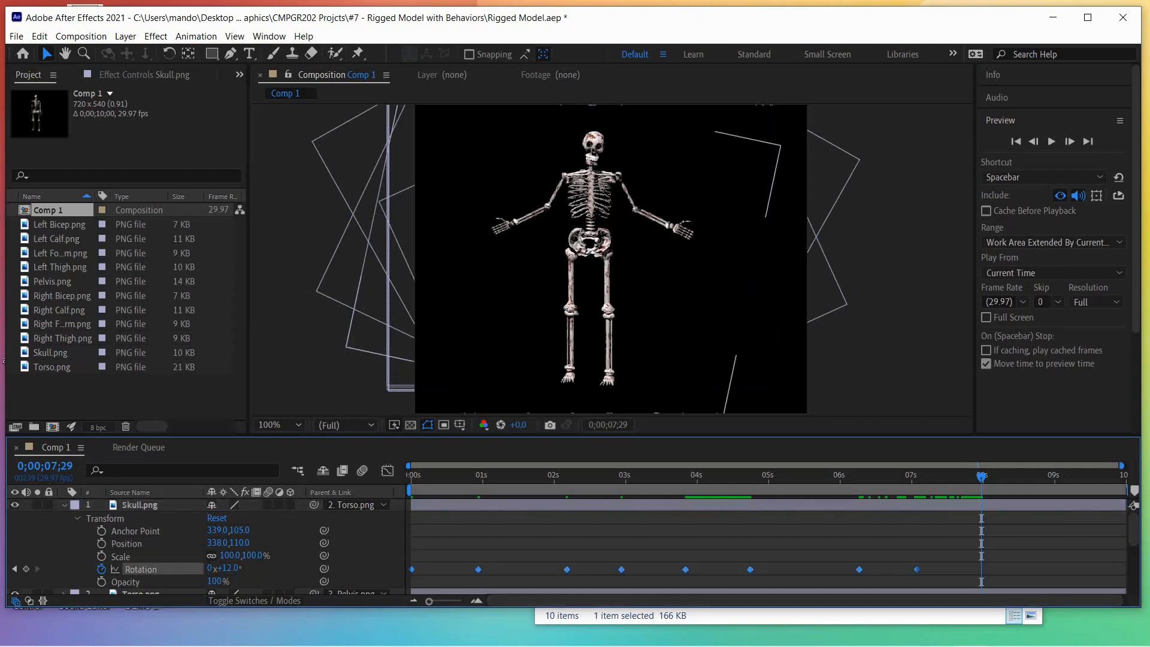
{"action": "key", "text": "ctrl+v"}
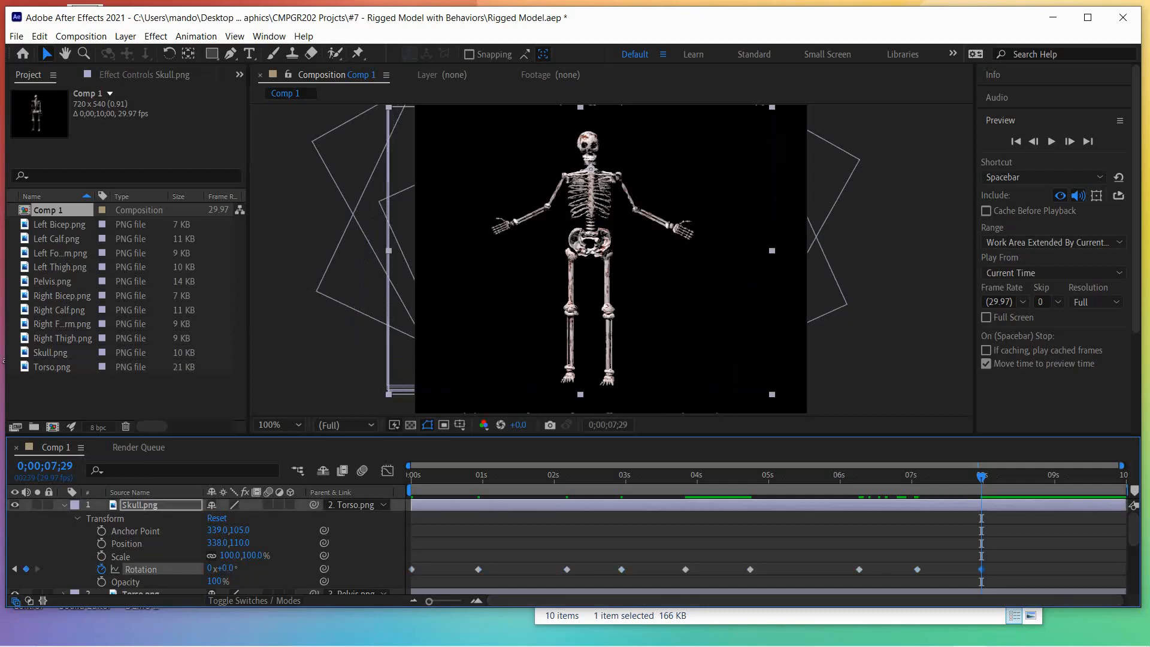
Collapse the Skull layer and start keyframing the Pelvis rotation at 0° at 0;00;07;29.
{"action": "left_click_drag", "start_coordinate": [982, 477], "coordinate": [1034, 477]}
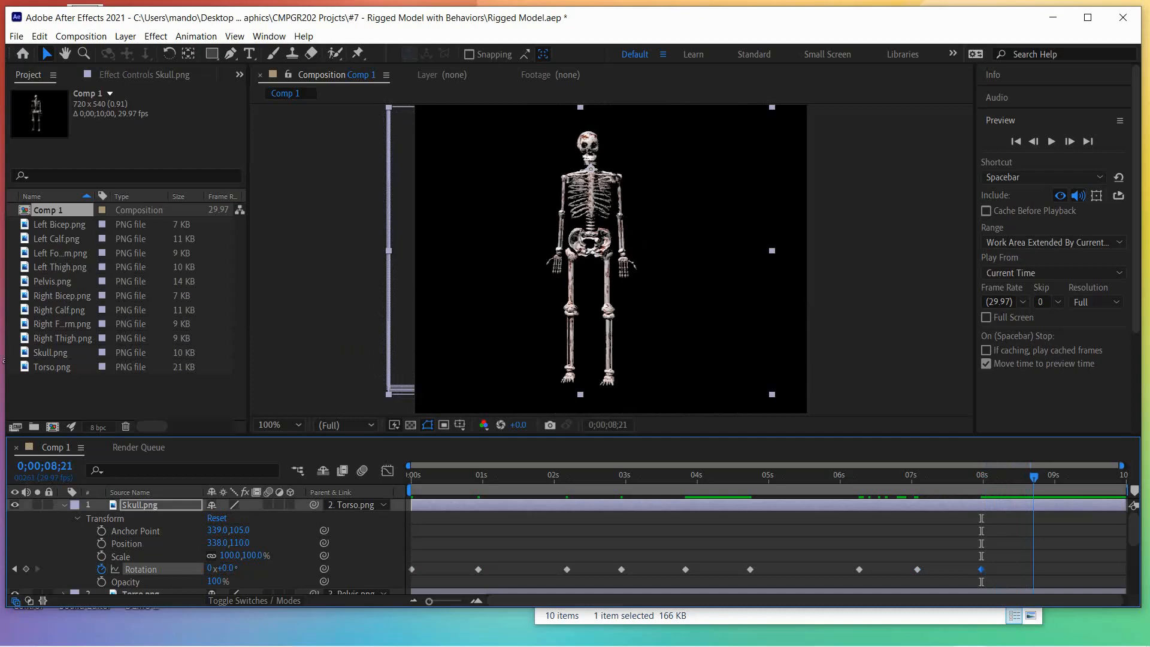
{"action": "key", "text": "j"}
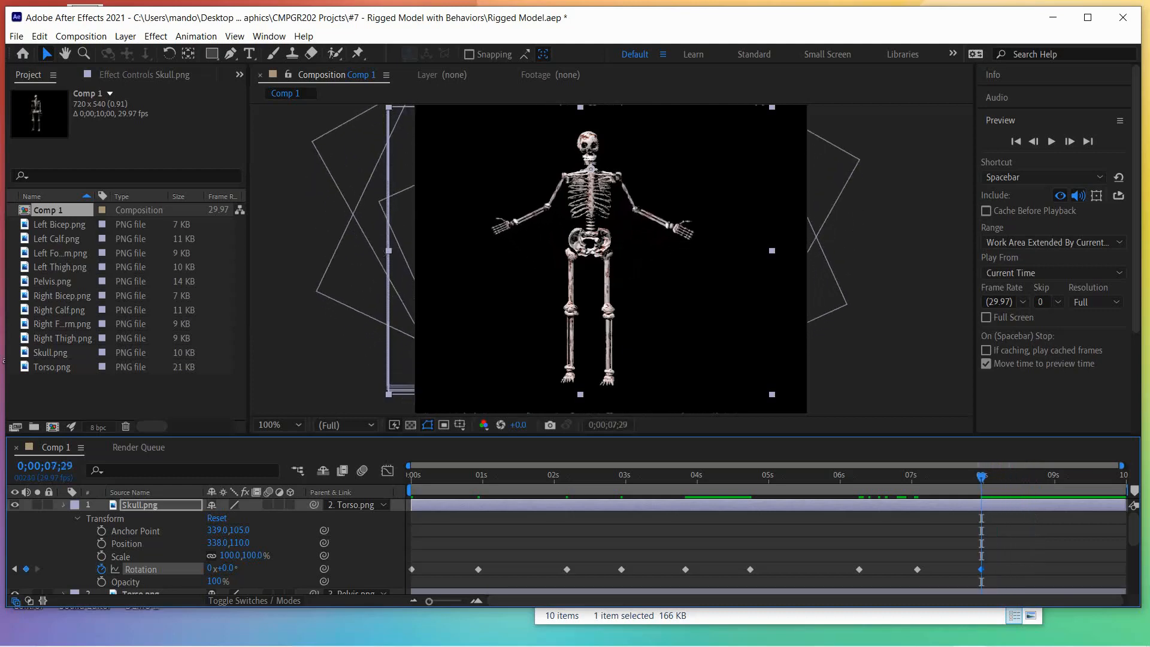
{"action": "key", "text": "u"}
{"action": "left_click", "coordinate": [141, 530]}
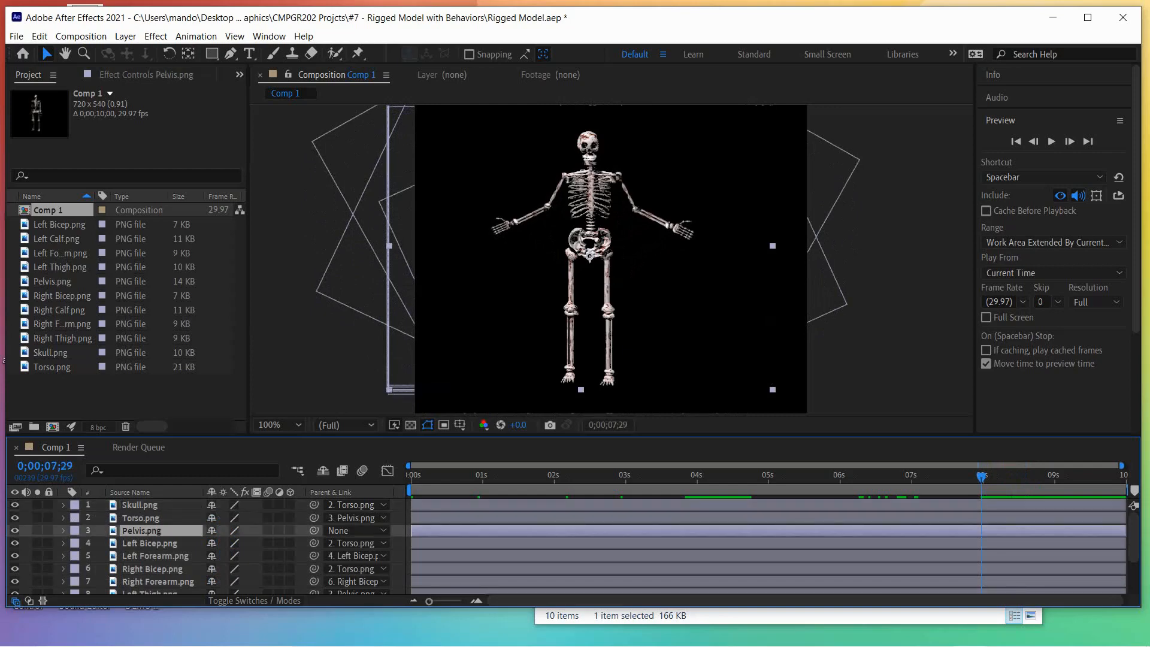
{"action": "key", "text": "ctrl+grave"}
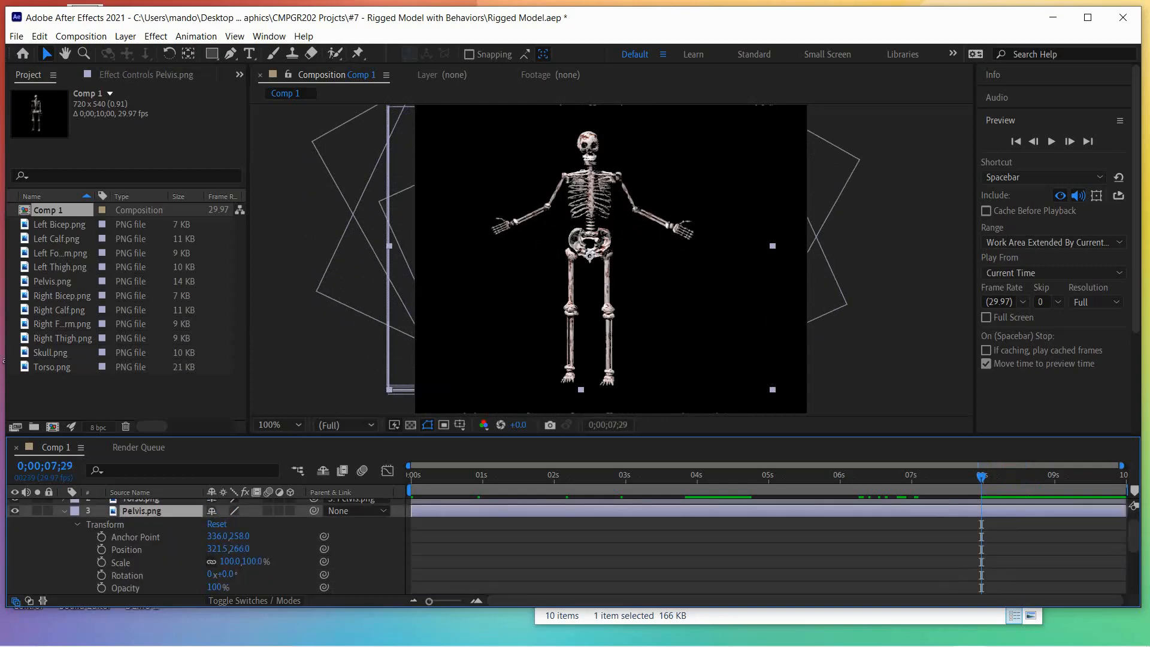
{"action": "key", "text": "alt+shift+r"}
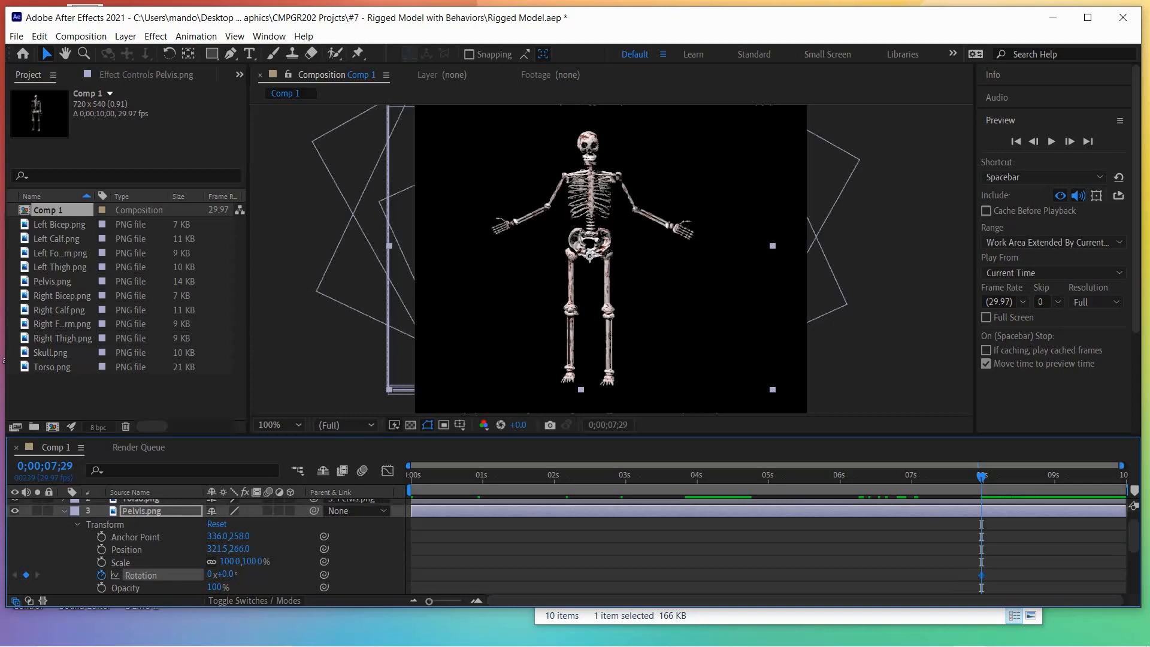
Paste a second 0° Pelvis Rotation keyframe and place it about midway between 0;00;07;29 and 0;00;08;29.
{"action": "key", "text": "space"}
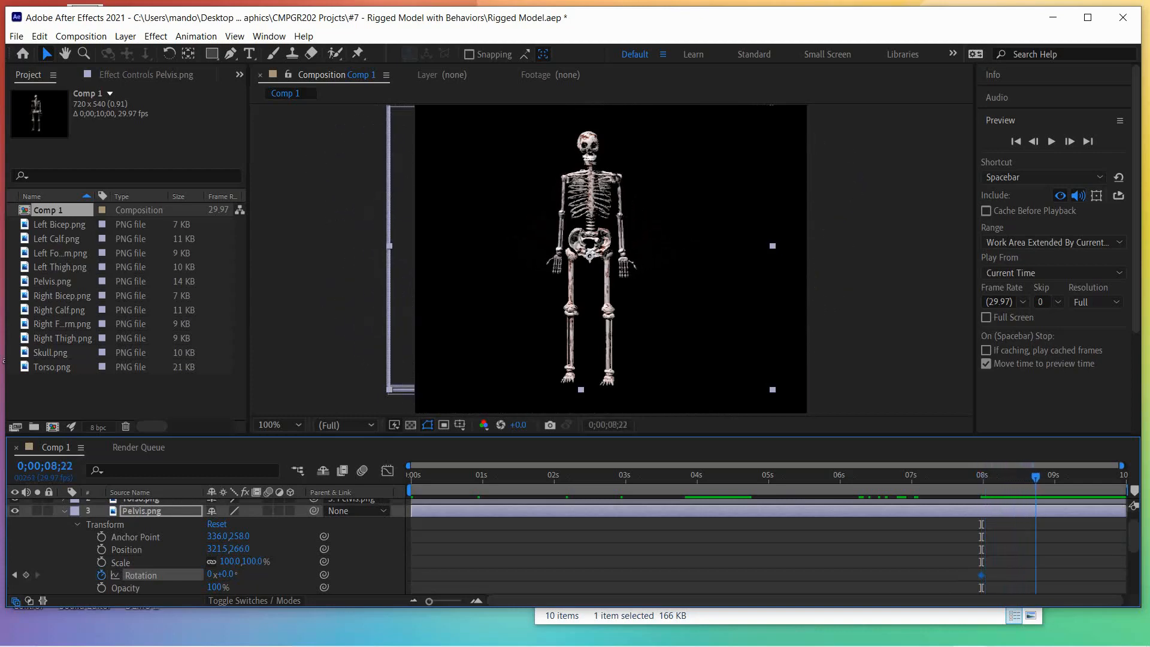
{"action": "key", "text": "space"}
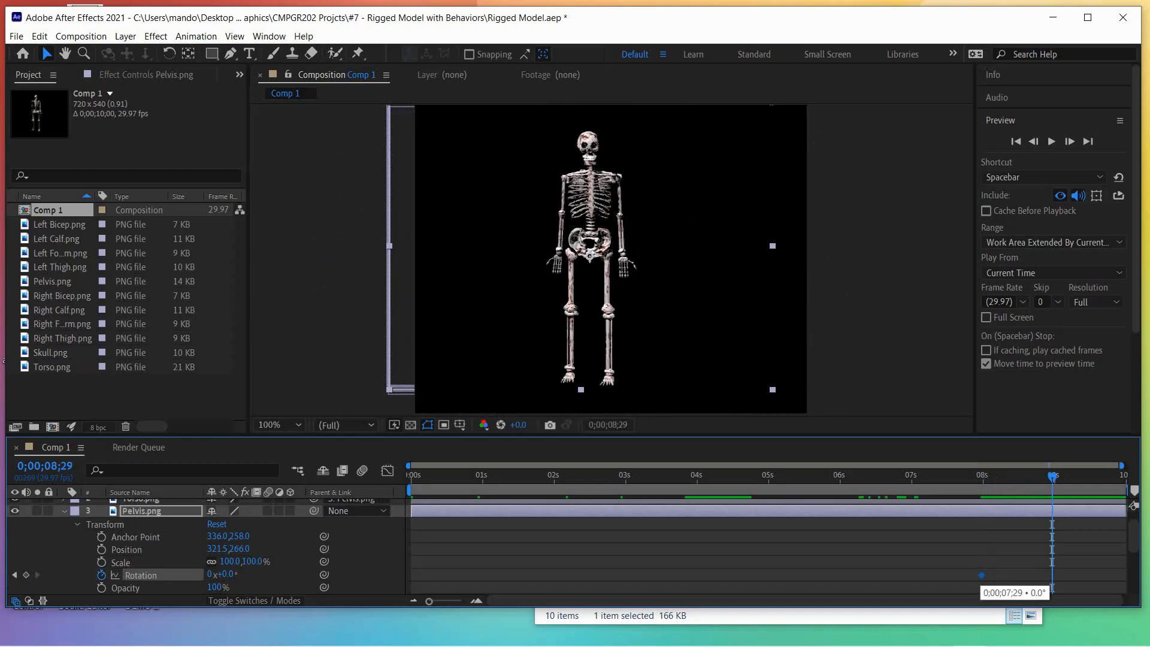
{"action": "key", "text": "ctrl+shift+a"}
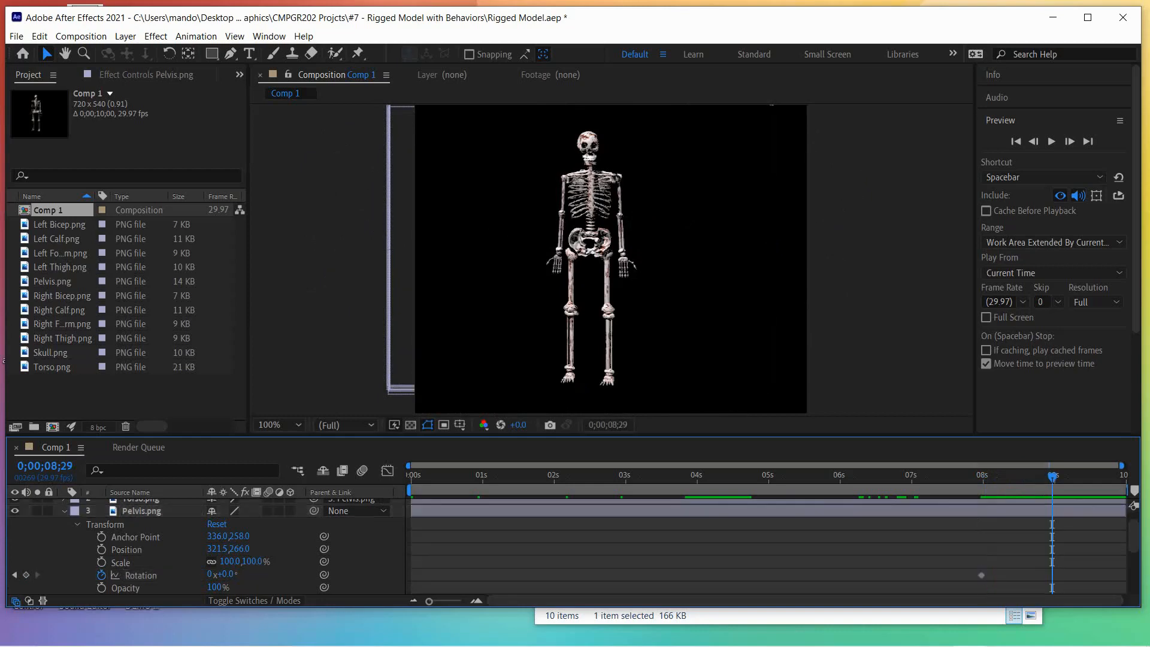
{"action": "left_click", "coordinate": [140, 575]}
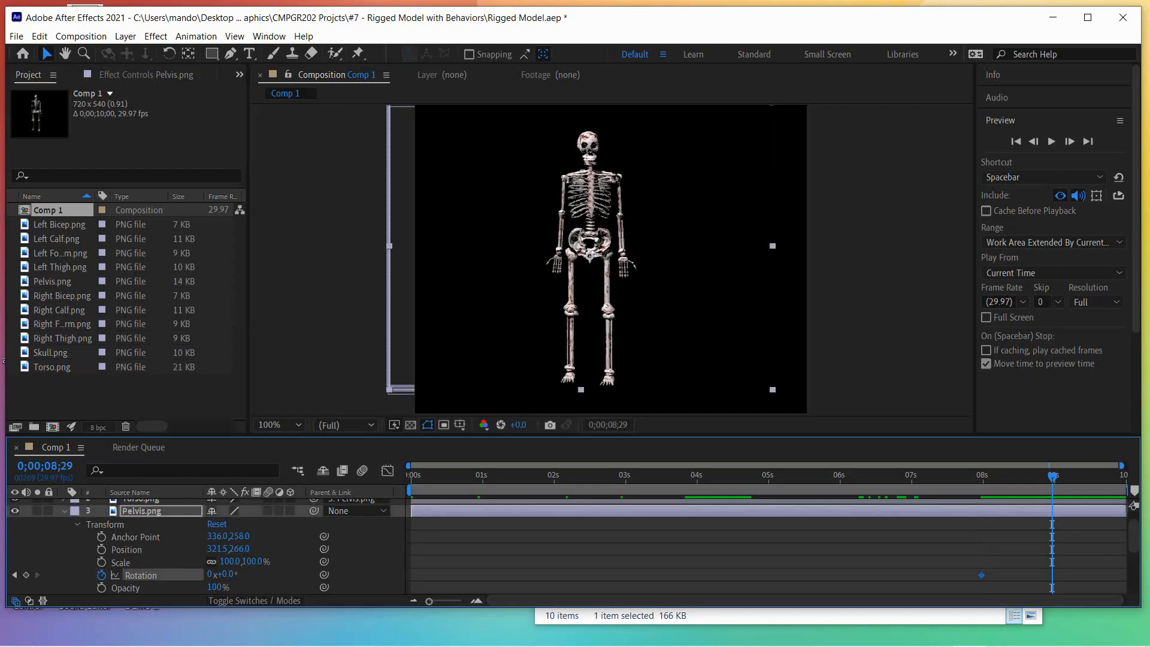
{"action": "key", "text": "ctrl+v"}
{"action": "left_click_drag", "start_coordinate": [1052, 575], "coordinate": [1020, 575]}
Try tilting the Pelvis to a rotation of 11° at 0;00;09;05, and undo the tilt.
{"action": "left_click_drag", "start_coordinate": [1052, 477], "coordinate": [1067, 478]}
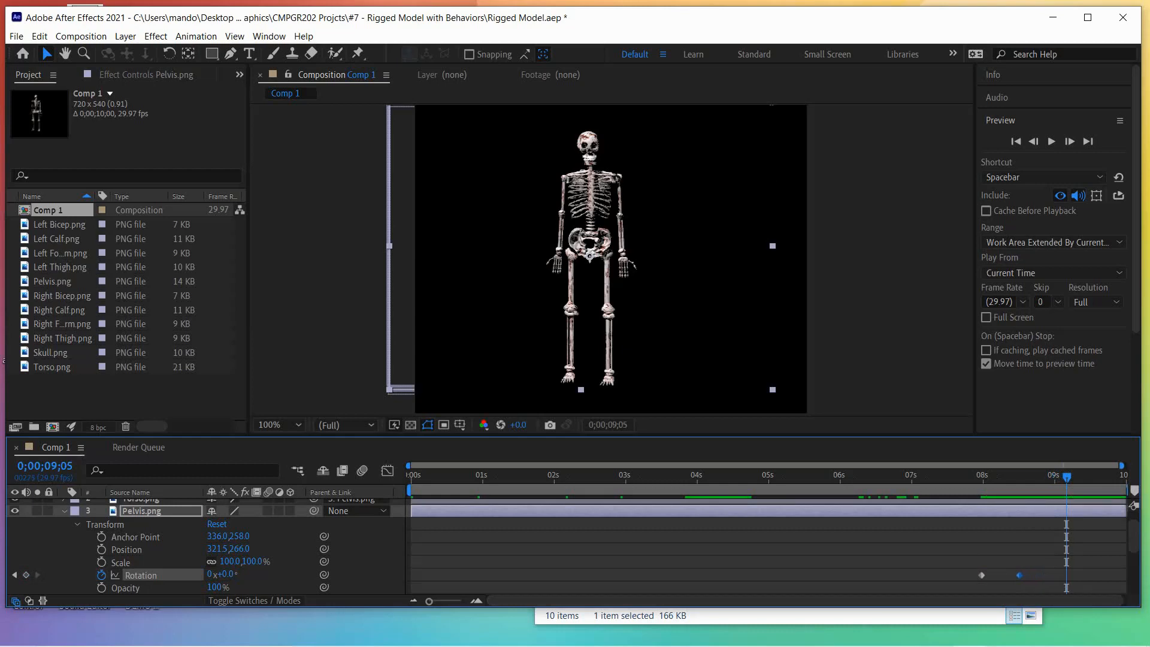
{"action": "left_click_drag", "start_coordinate": [226, 574], "coordinate": [233, 574]}
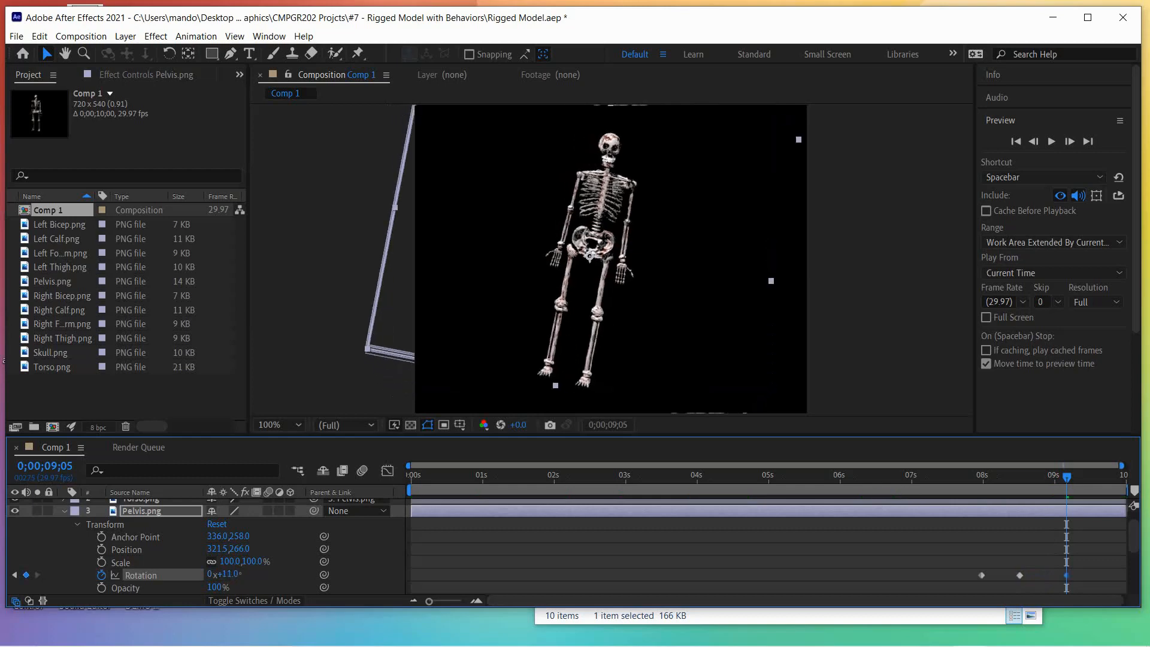
{"action": "key", "text": "ctrl+z"}
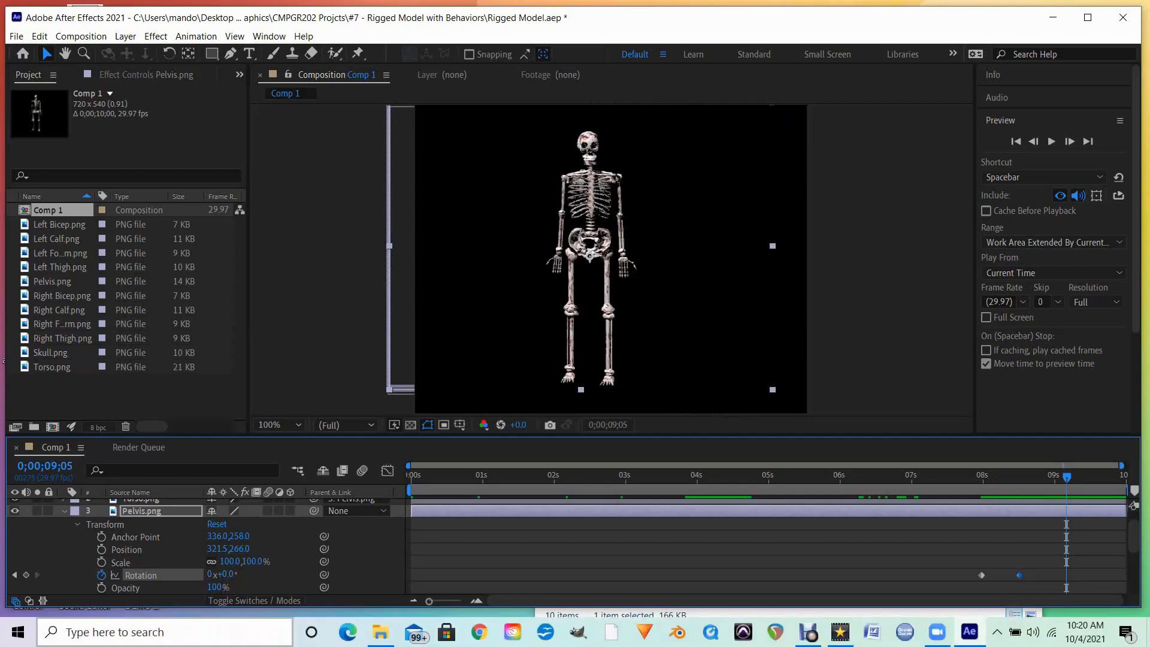
Remove all Rotation keyframes from the Pelvis and collapse its Transform properties.
{"action": "key", "text": "F2"}
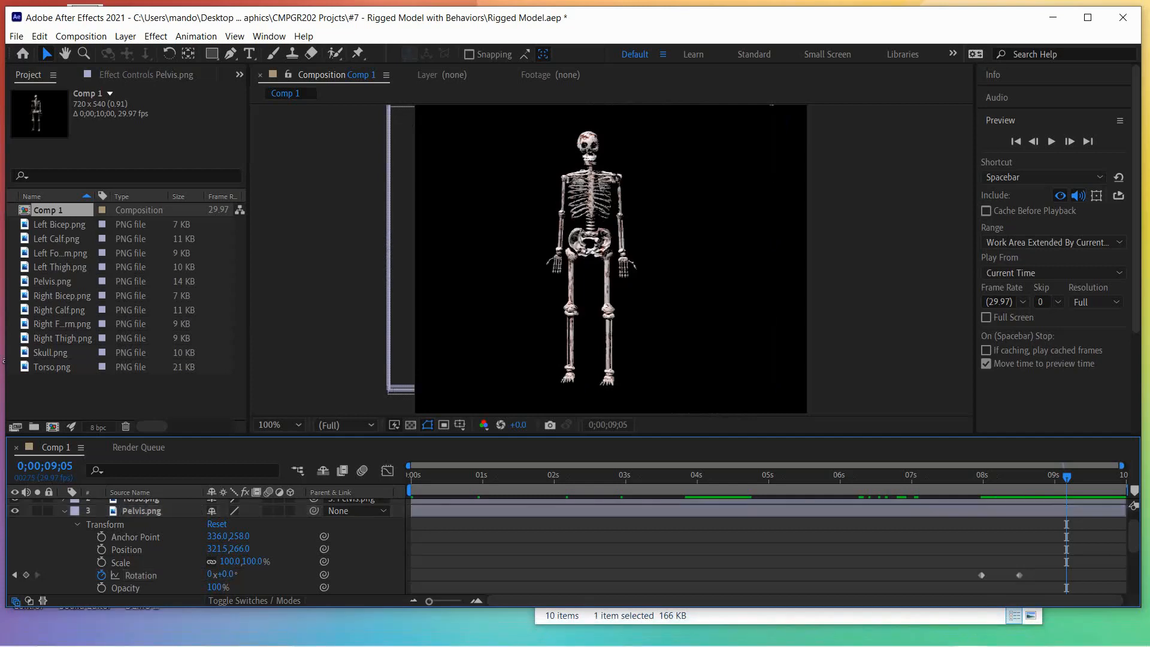
{"action": "left_click", "coordinate": [101, 576]}
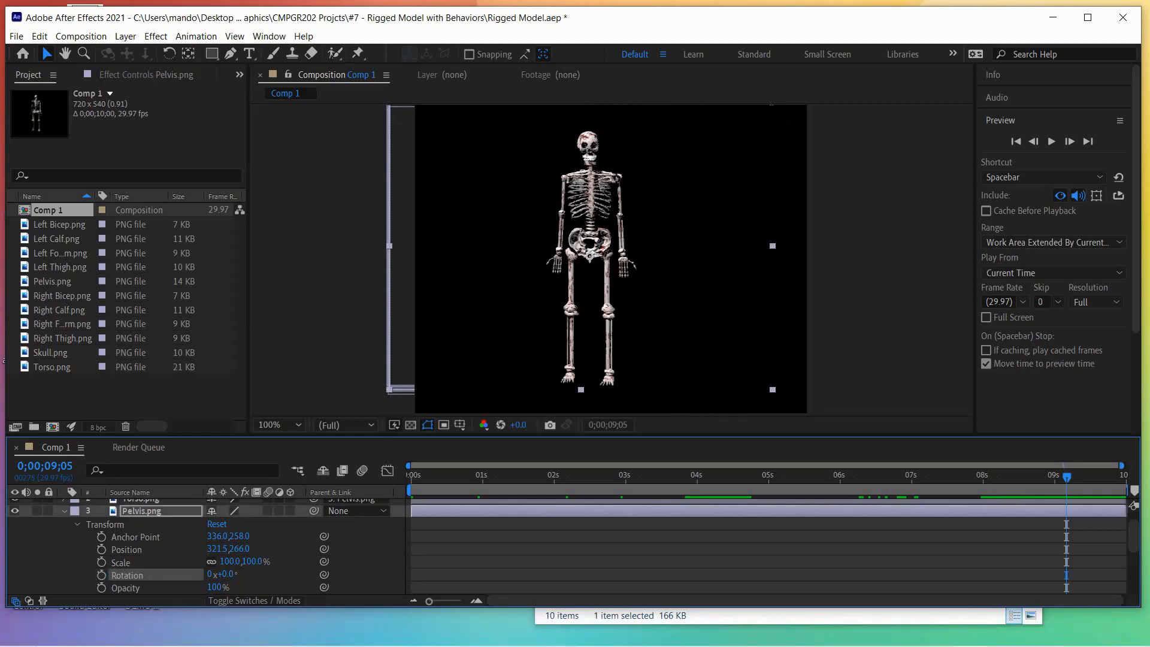
{"action": "left_click", "coordinate": [76, 525]}
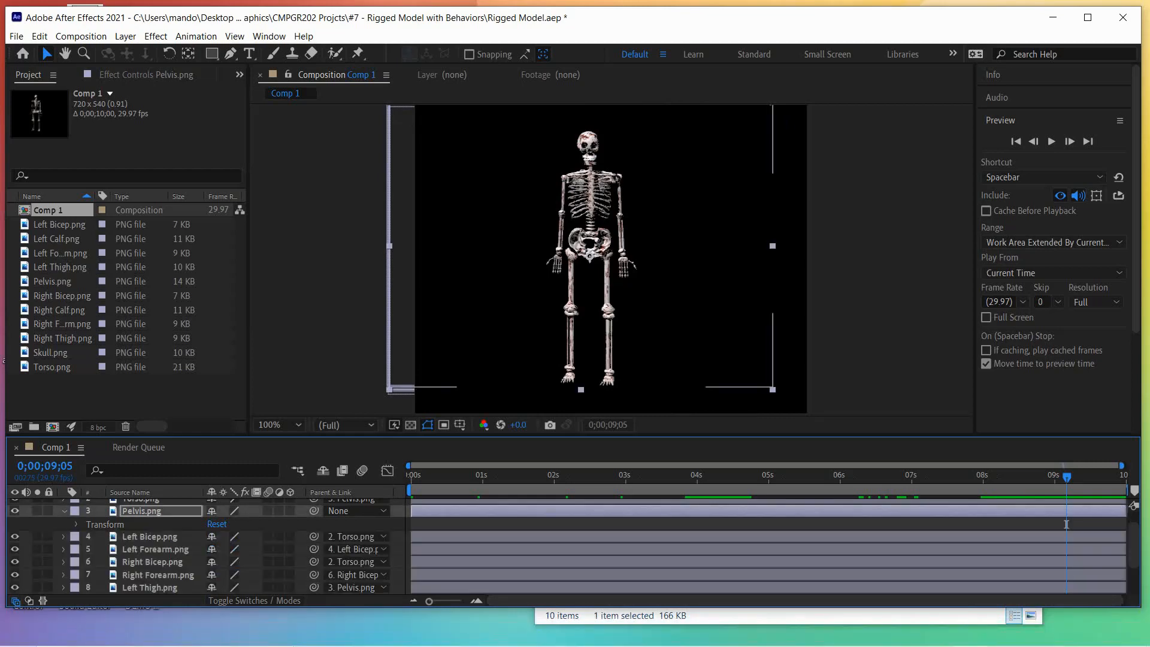
Start keyframing the Torso rotation with a 0° keyframe at 0;00;00;00.
{"action": "scroll", "coordinate": [1067, 525], "scroll_direction": "down", "scroll_amount": 4}
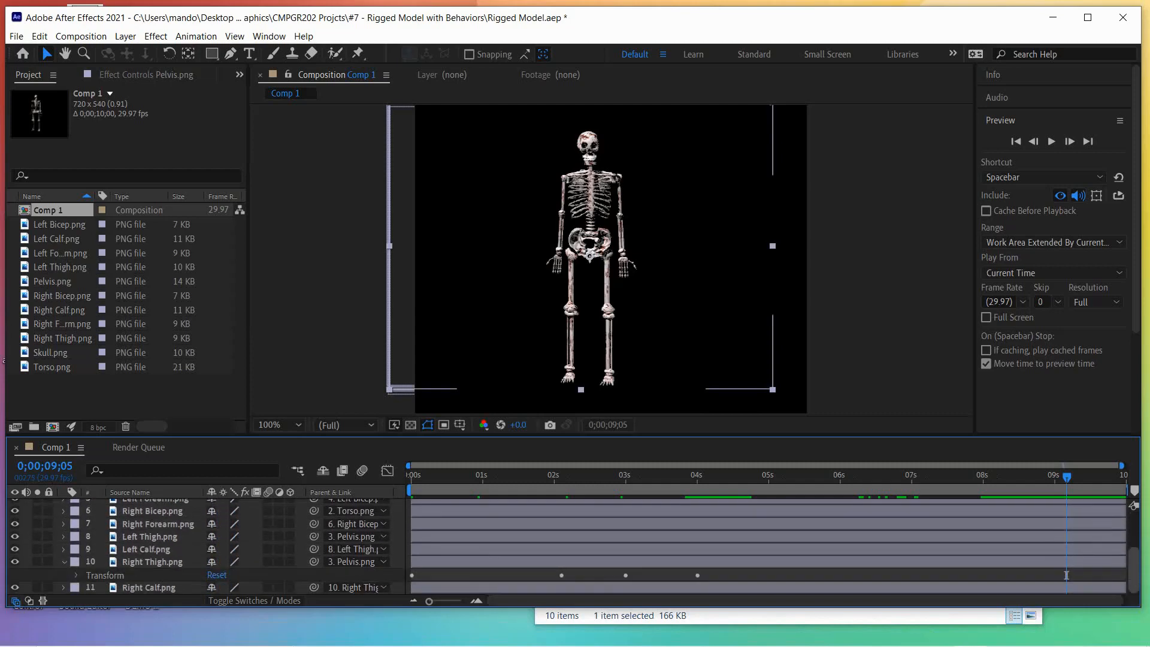
{"action": "scroll", "coordinate": [1067, 576], "scroll_direction": "up", "scroll_amount": 5}
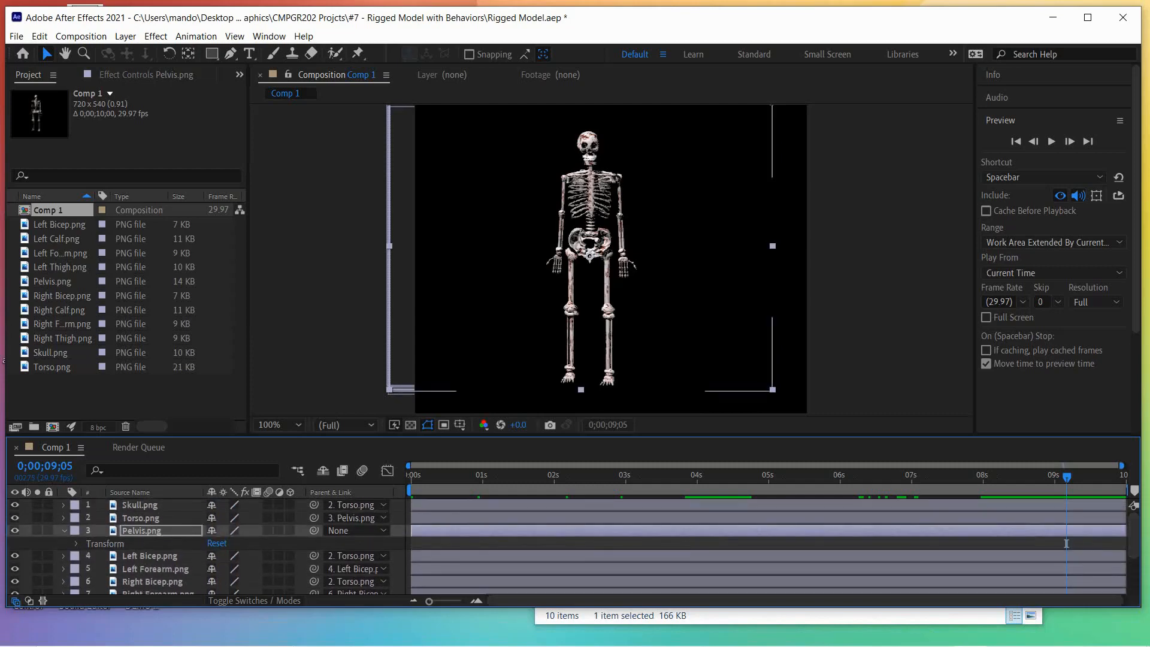
{"action": "left_click", "coordinate": [1066, 518]}
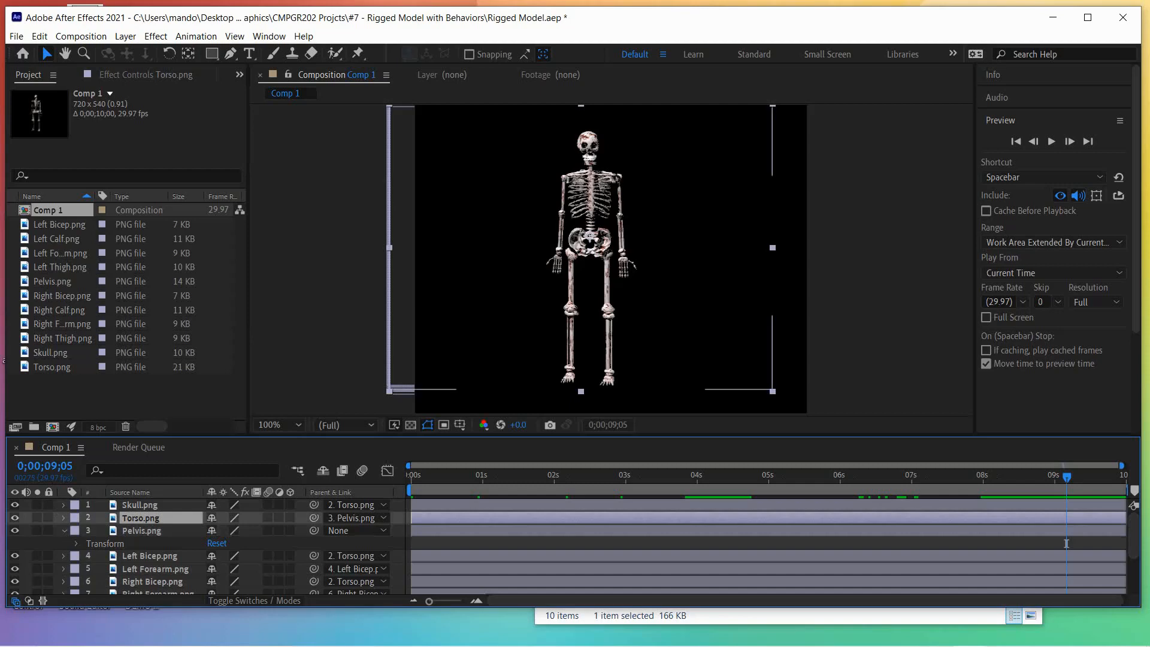
{"action": "left_click", "coordinate": [64, 531]}
{"action": "left_click", "coordinate": [64, 518]}
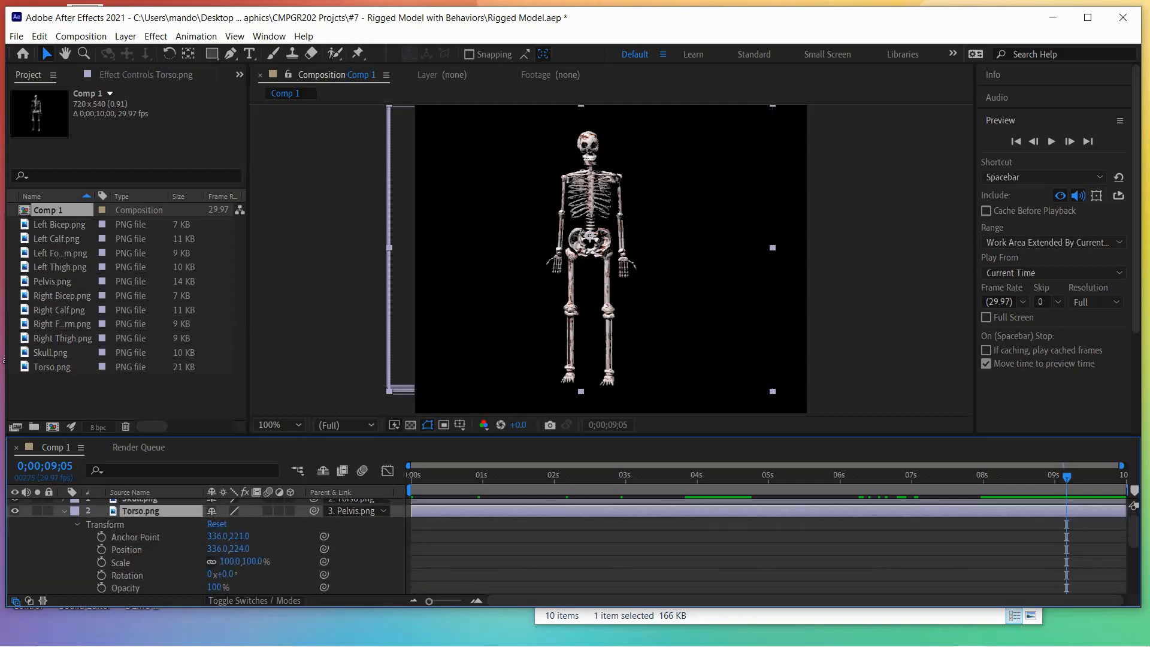
{"action": "left_click", "coordinate": [1016, 141]}
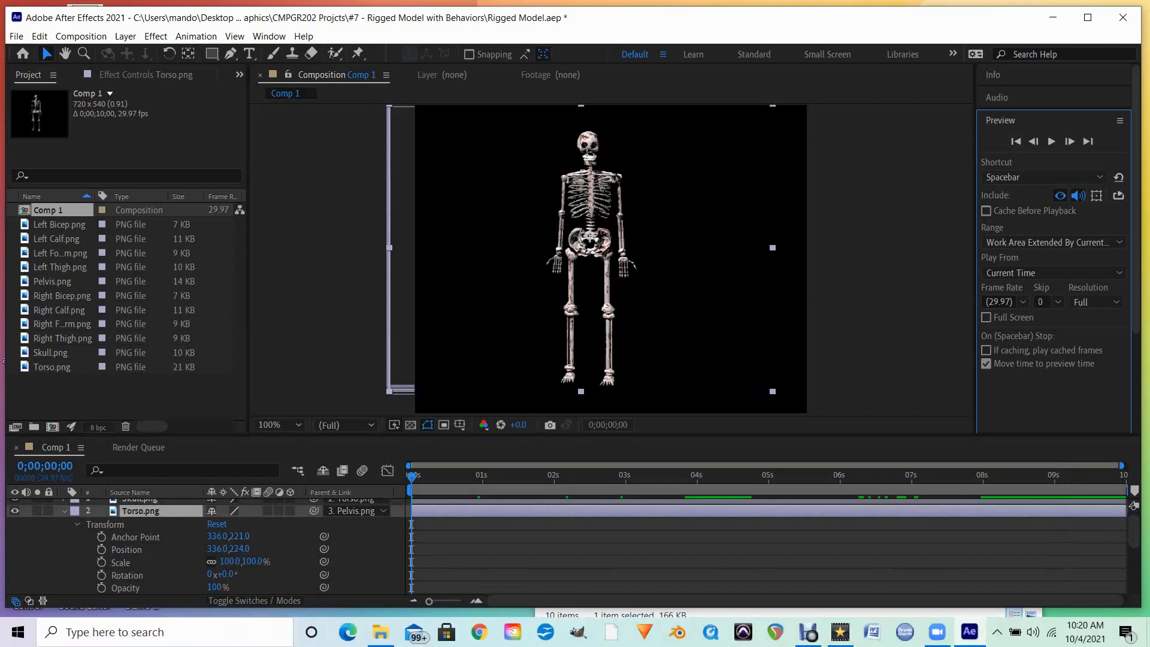
{"action": "left_click", "coordinate": [101, 575]}
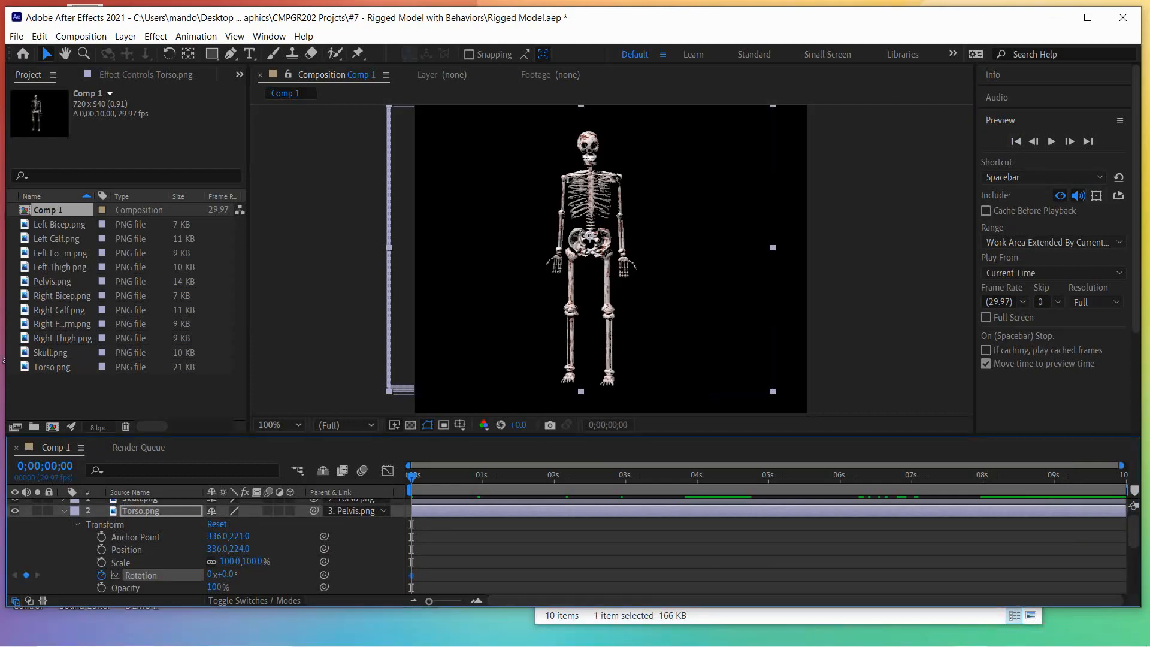
Tilt the Torso to a rotation of -7° at 0;00;00;27.
{"action": "key", "text": "space"}
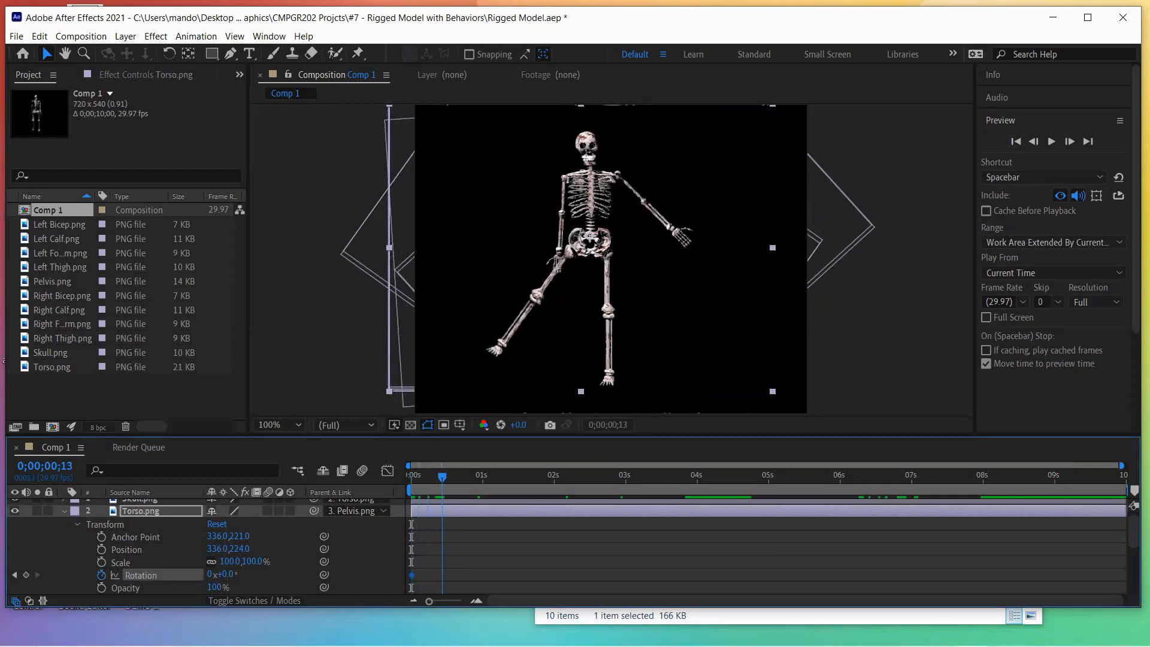
{"action": "key", "text": "space"}
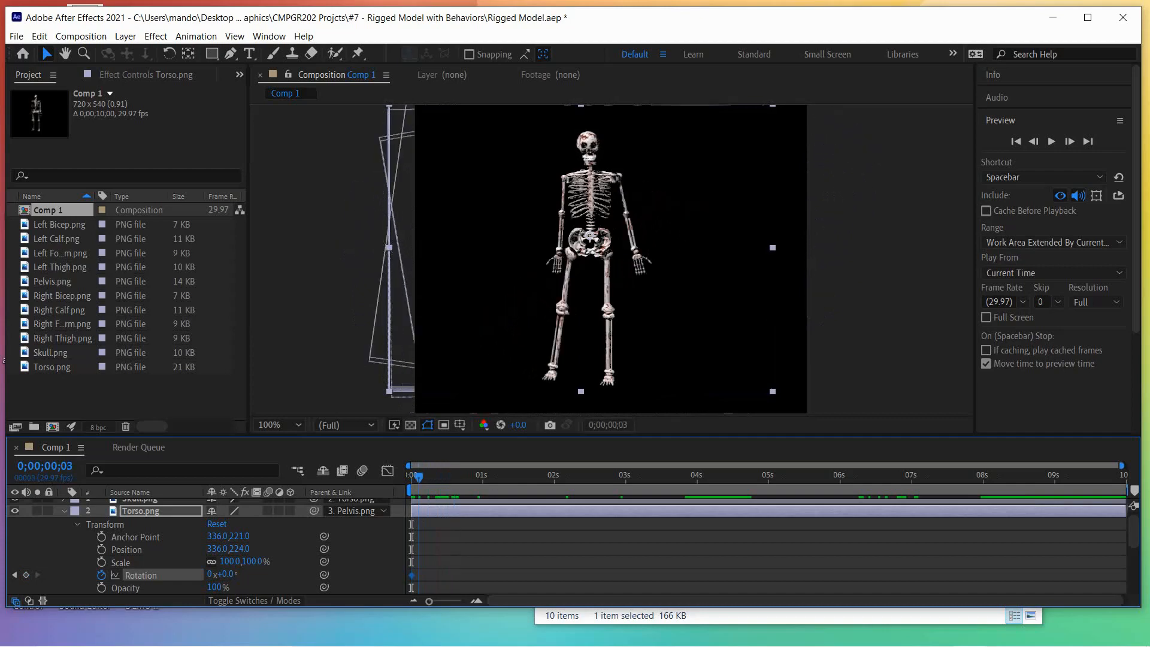
{"action": "key", "text": "space"}
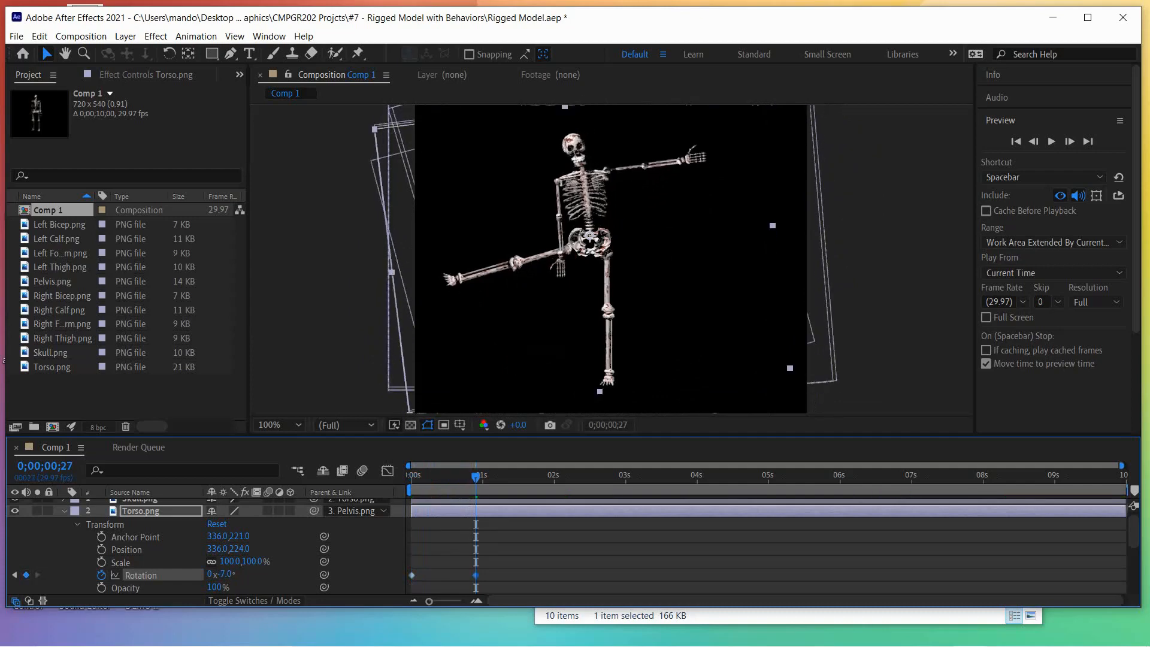
Return the Torso to 0° rotation at 0;00;02;01 by pasting a copy of its first Rotation keyframe.
{"action": "key", "text": "space"}
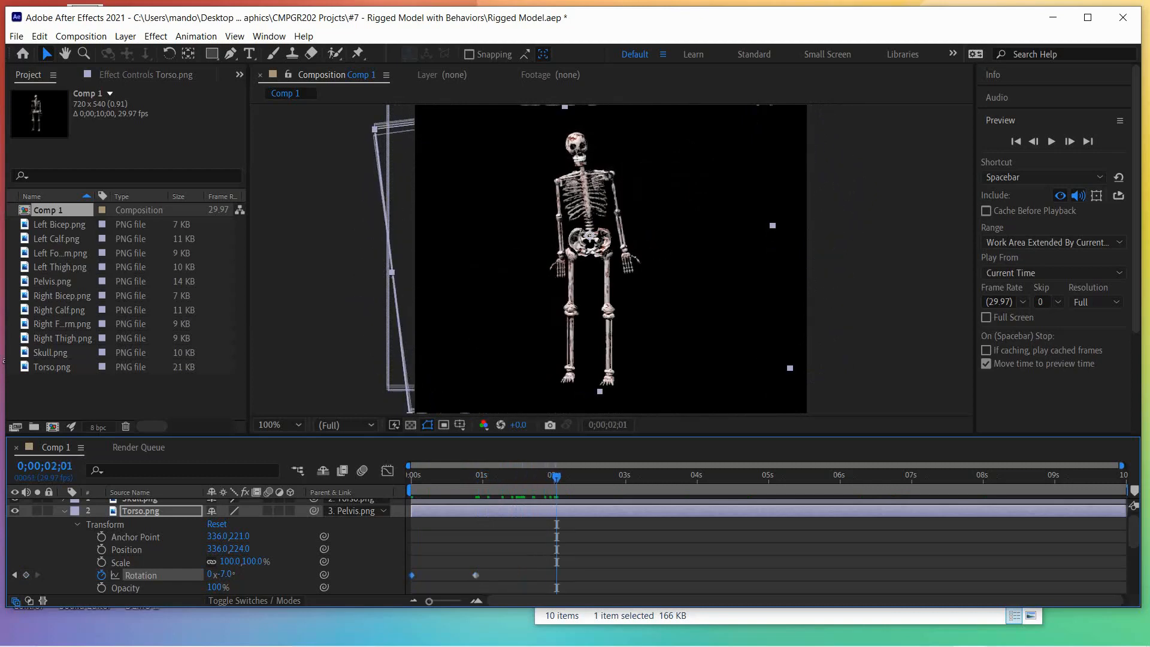
{"action": "key", "text": "ctrl+shift+a"}
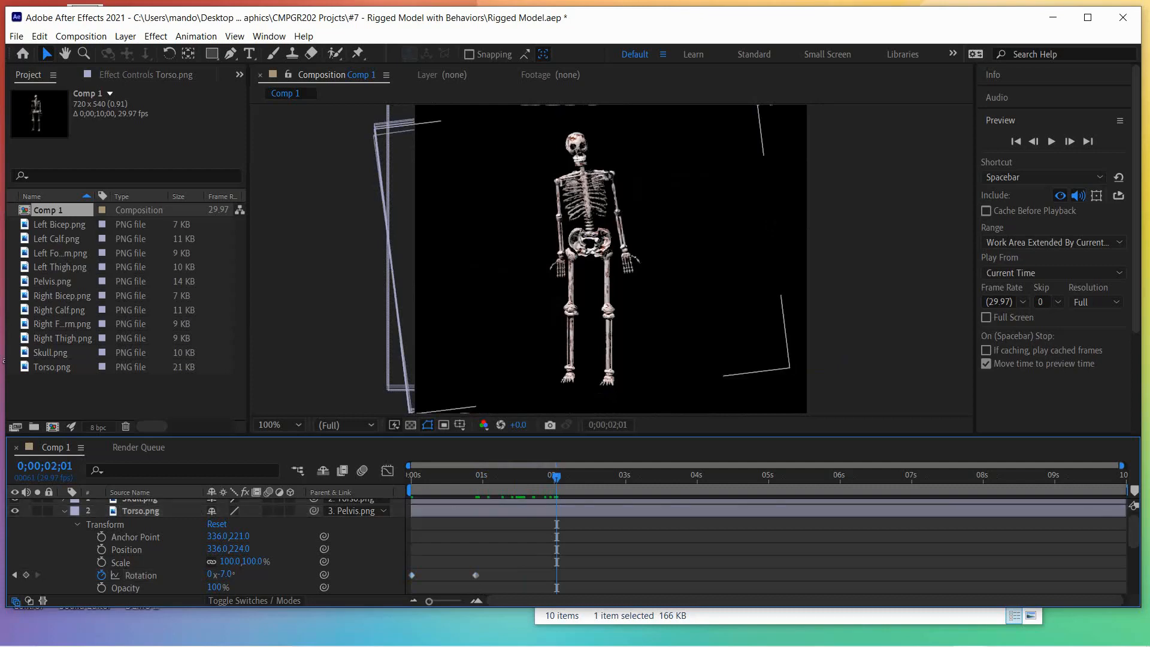
{"action": "key", "text": "ctrl+z"}
{"action": "key", "text": "ctrl+v"}
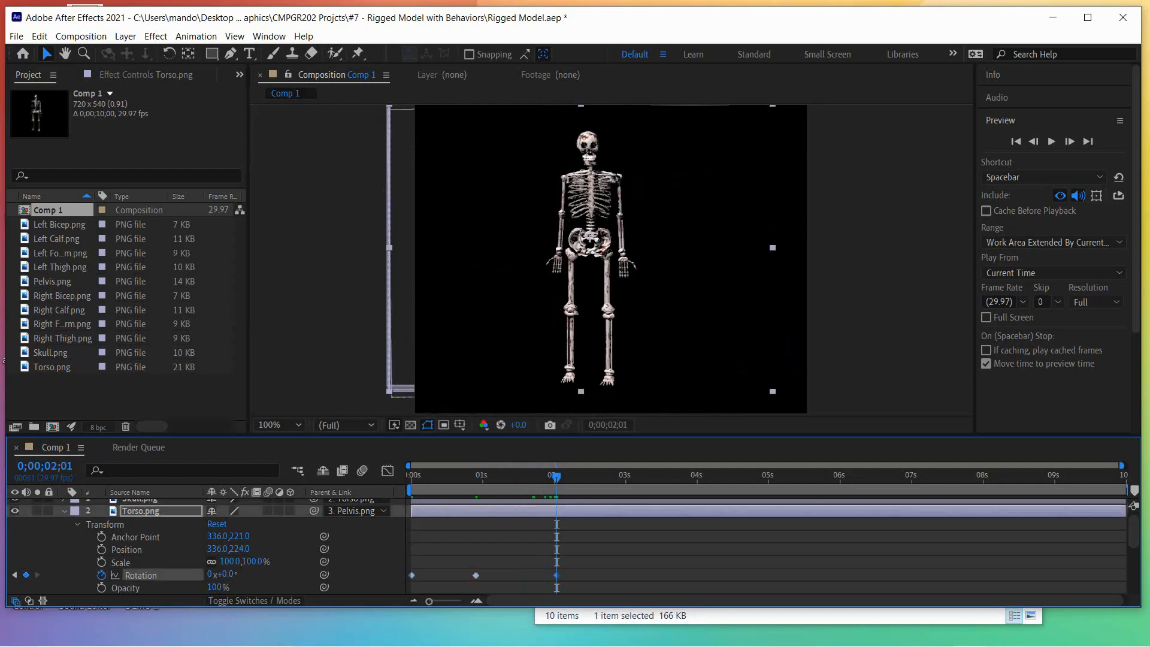
Tilt the Torso to a rotation of 12° at 0;00;02;29.
{"action": "key", "text": "space"}
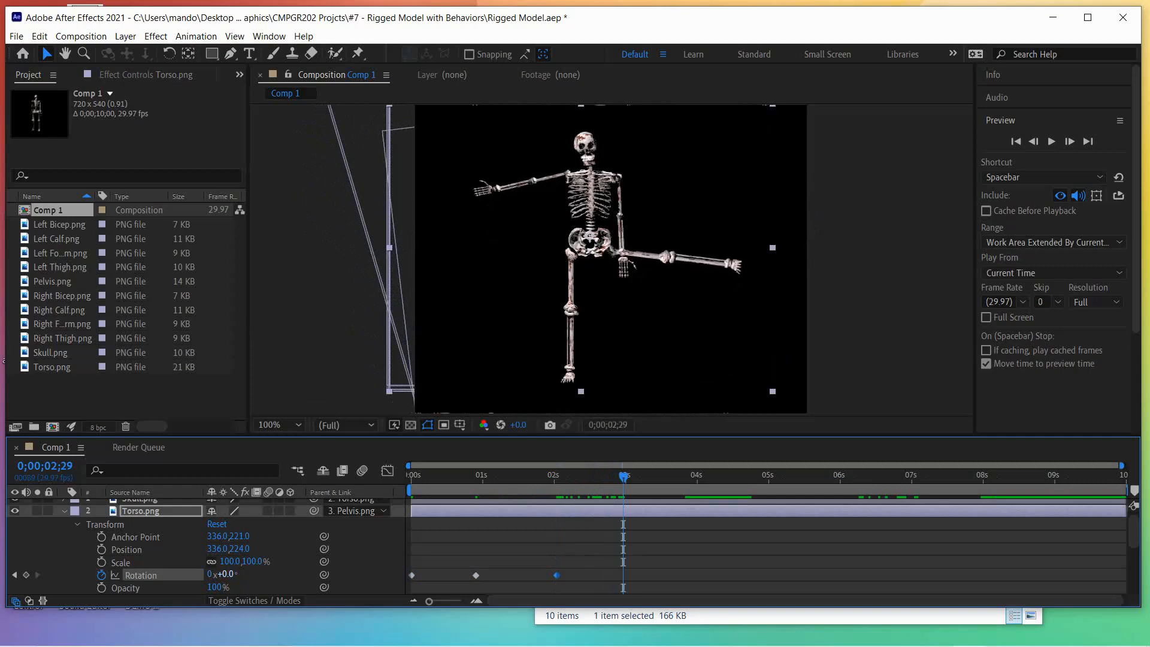
{"action": "left_click_drag", "start_coordinate": [227, 573], "coordinate": [235, 574]}
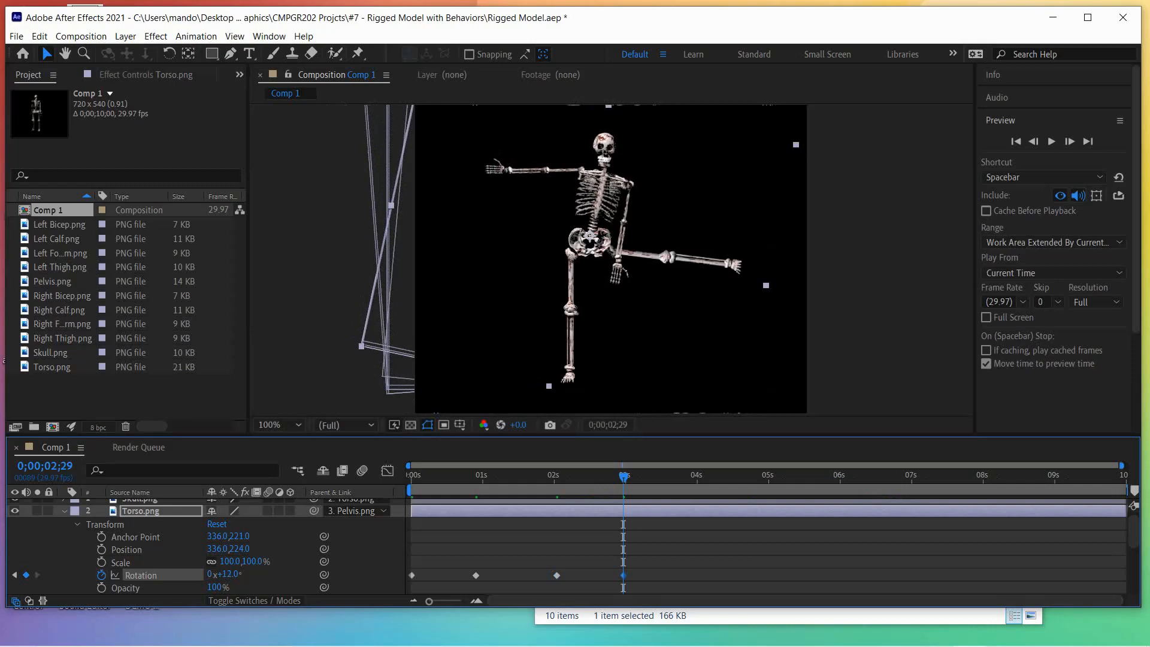
Return the Torso to 0° rotation at 0;00;04;01 by pasting a copy of its first Rotation keyframe.
{"action": "left_click_drag", "start_coordinate": [624, 477], "coordinate": [699, 476]}
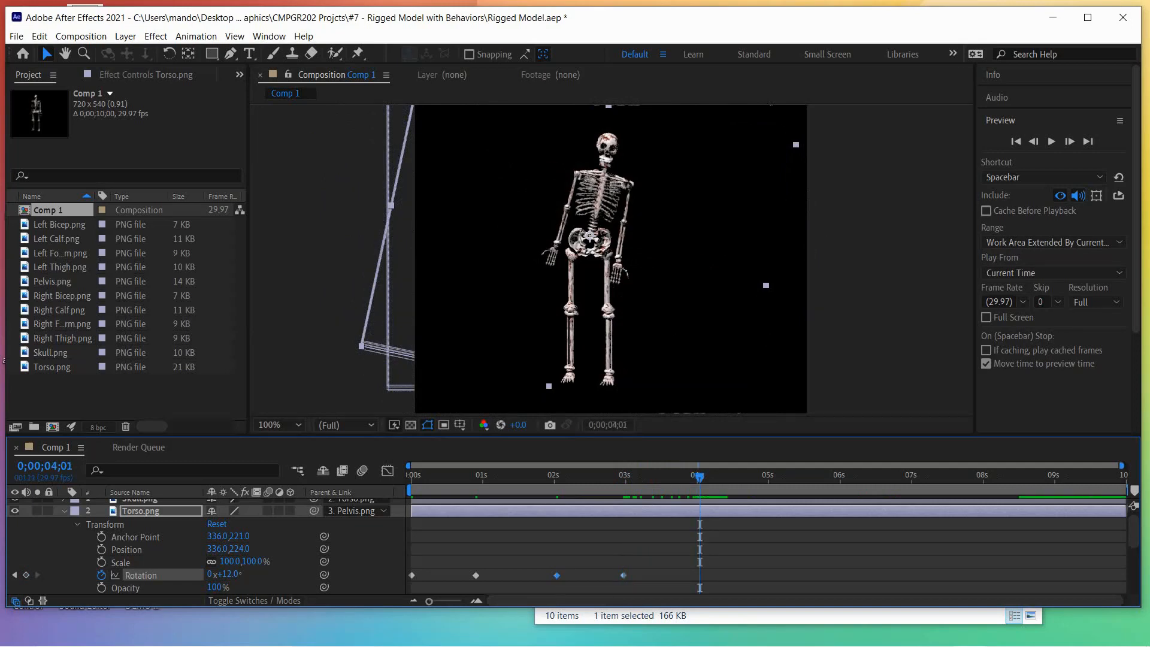
{"action": "key", "text": "F2"}
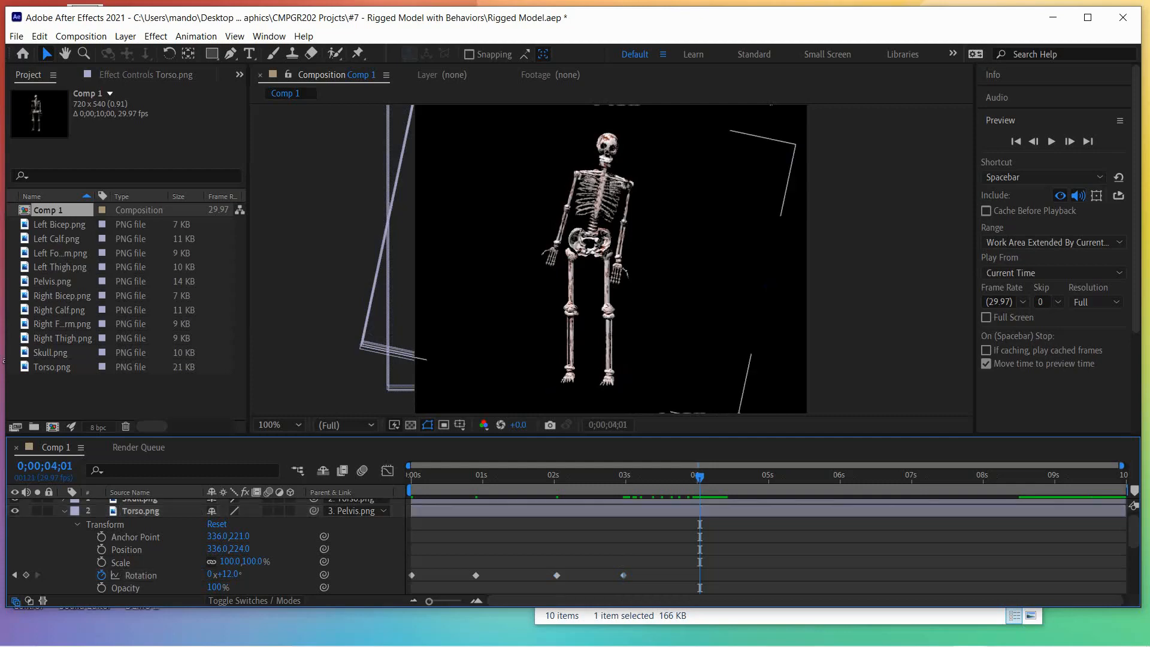
{"action": "left_click", "coordinate": [412, 575]}
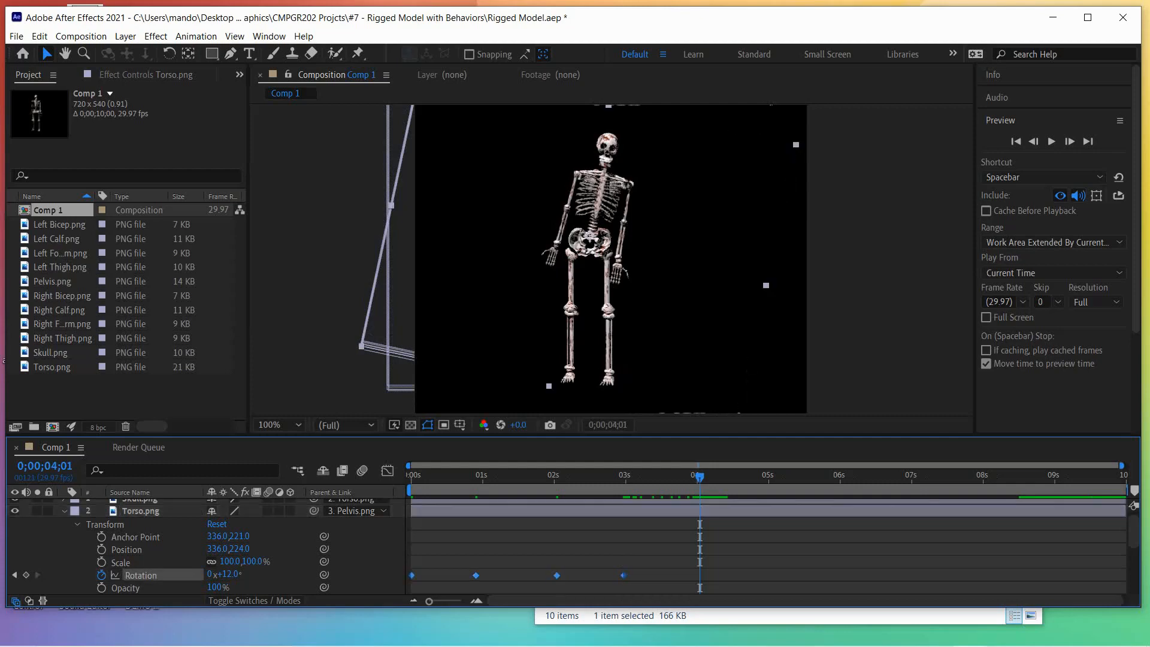
{"action": "key", "text": "ctrl+c"}
{"action": "key", "text": "ctrl+v"}
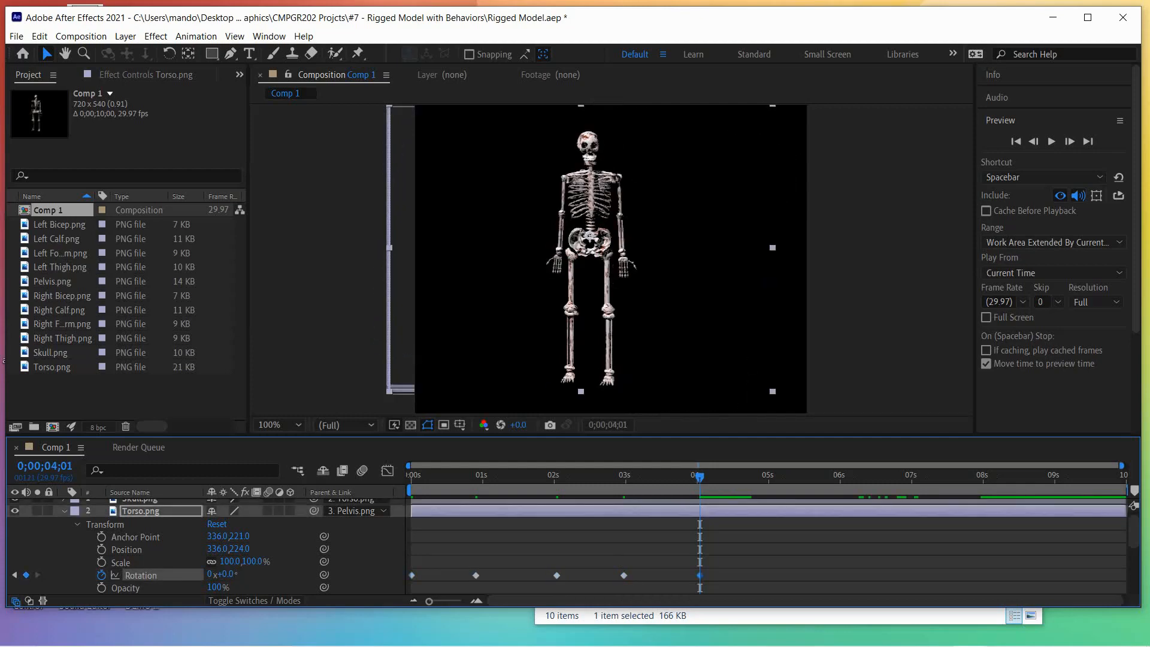
Hold the Torso at 0° with a Rotation keyframe at 0;00;04;20, and tilt it to 4° at 0;00;05;08.
{"action": "key", "text": "space"}
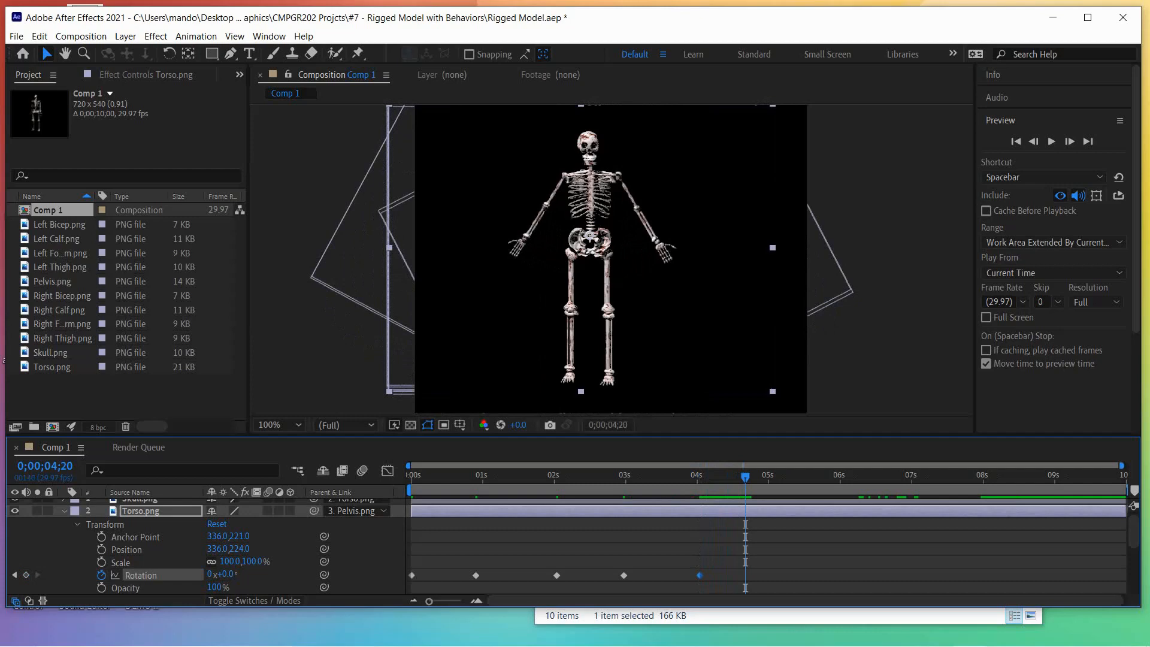
{"action": "key", "text": "ctrl+shift+a"}
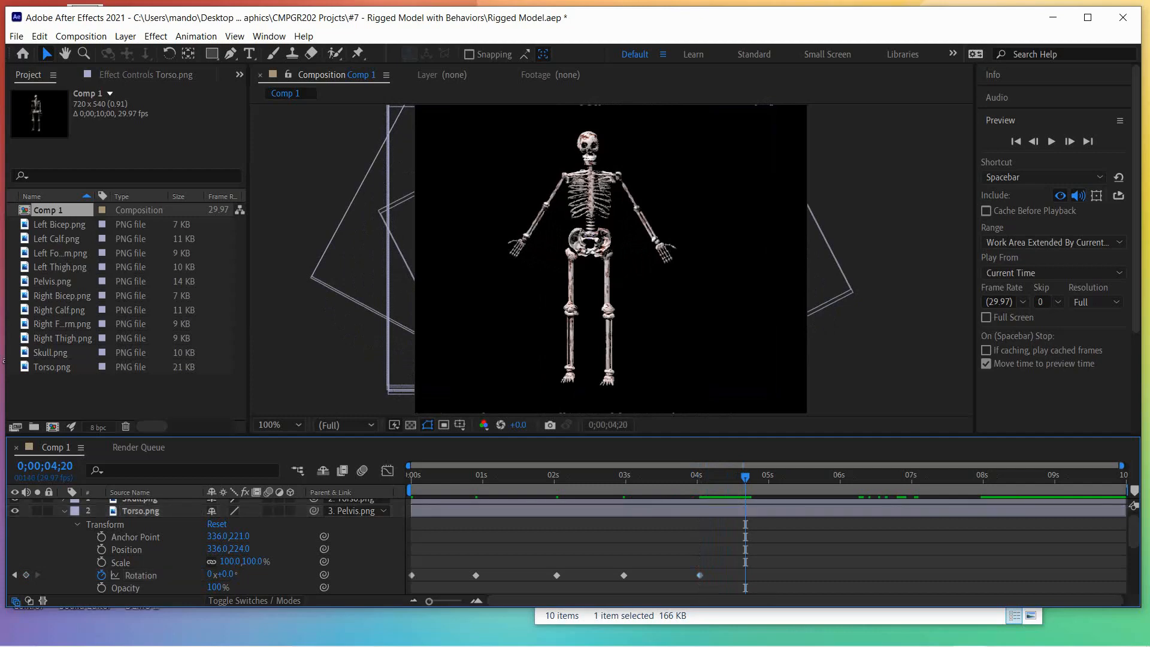
{"action": "left_click", "coordinate": [141, 575]}
{"action": "key", "text": "alt+shift+r"}
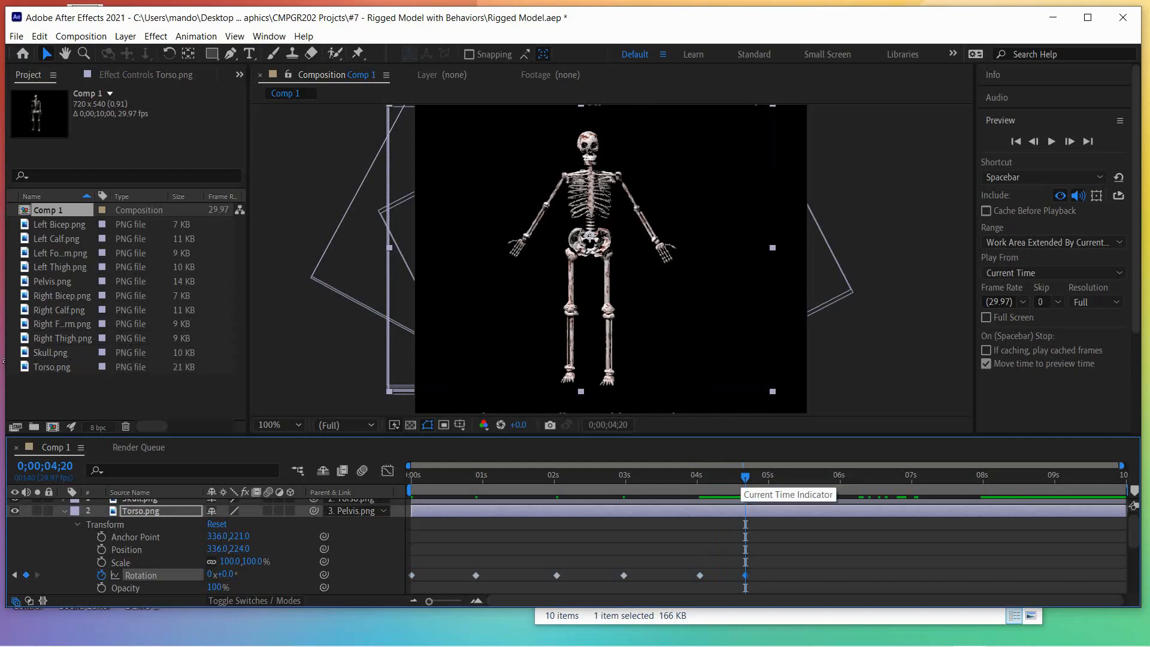
{"action": "left_click_drag", "start_coordinate": [746, 477], "coordinate": [788, 477]}
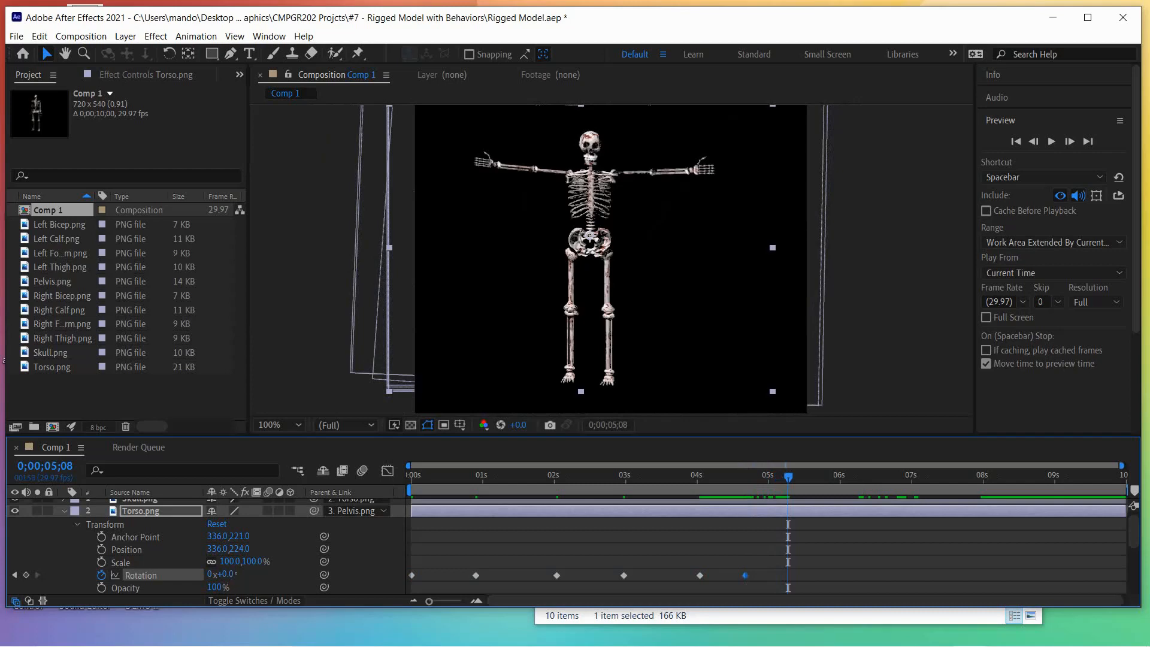
{"action": "left_click_drag", "start_coordinate": [225, 574], "coordinate": [230, 574]}
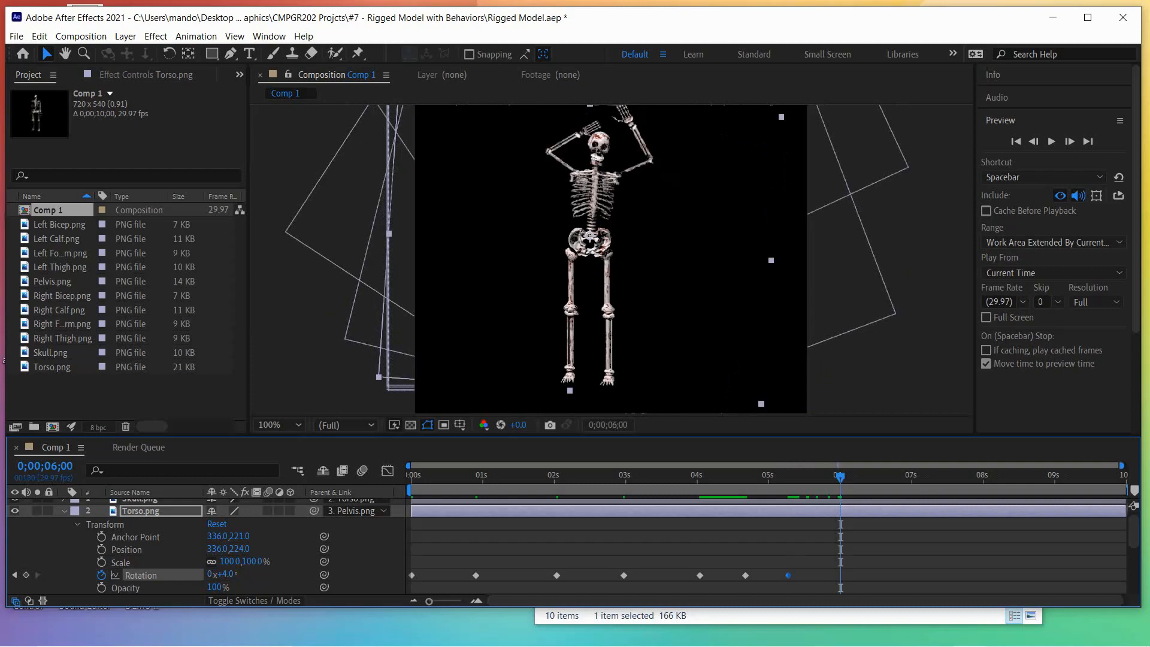
Hold the Torso's 4° tilt by adding a Rotation keyframe at 0;00;05;26.
{"action": "key", "text": "Page_Up"}
{"action": "key", "text": "Page_Up"}
{"action": "key", "text": "Page_Up"}
{"action": "key", "text": "Page_Up"}
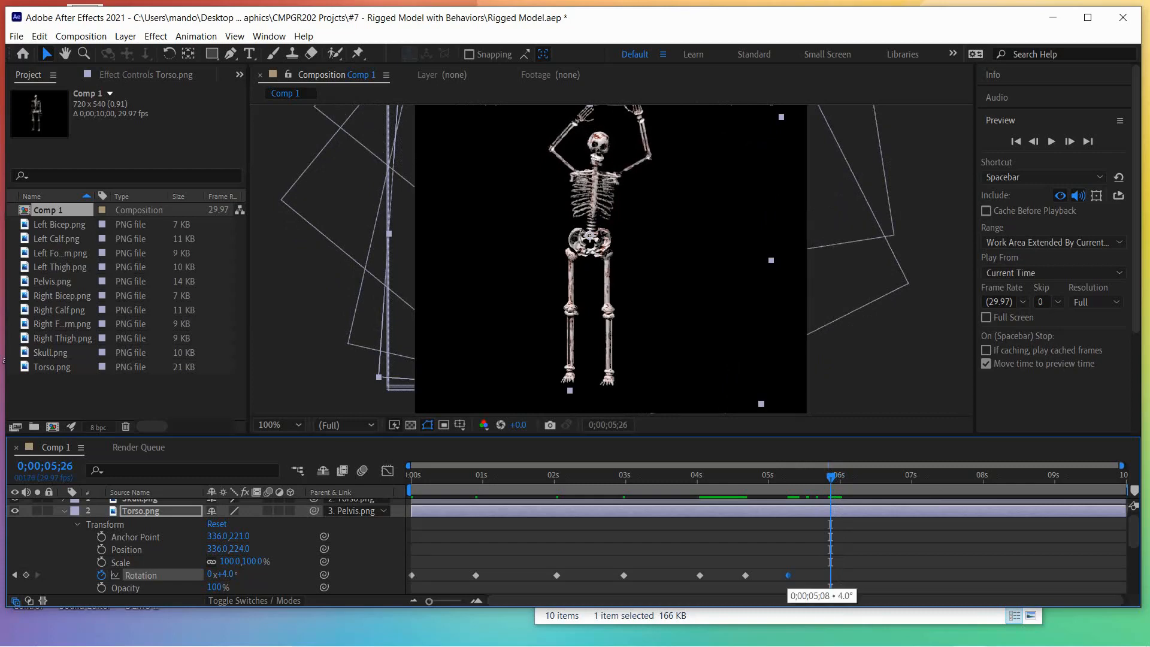
{"action": "key", "text": "ctrl+shift+a"}
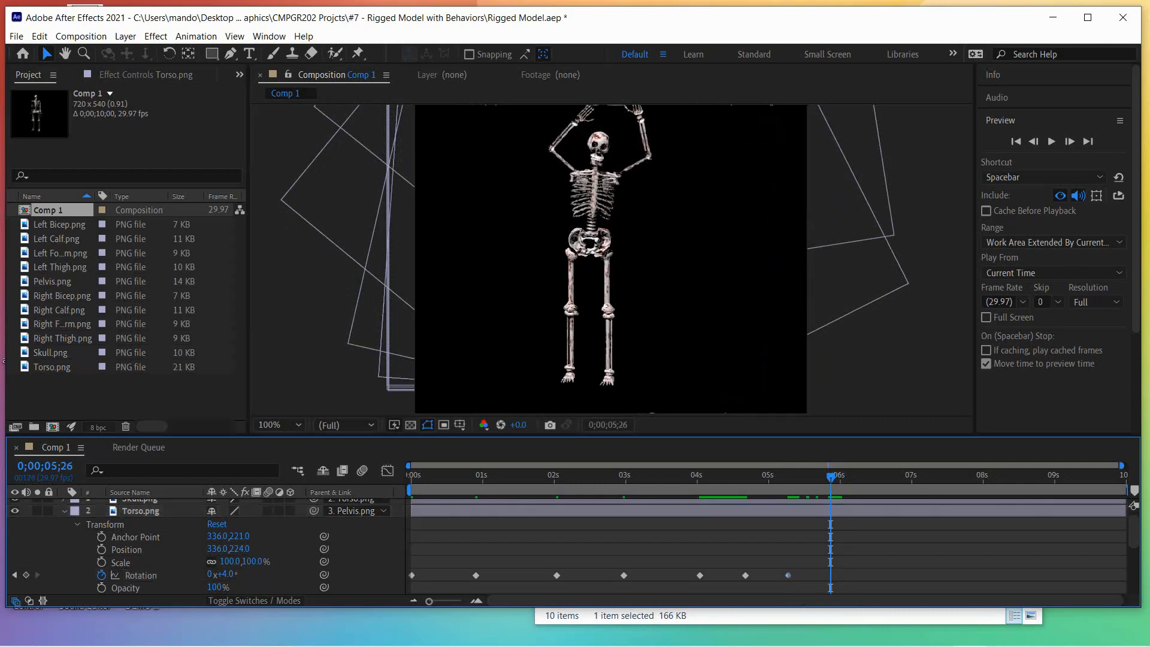
{"action": "left_click", "coordinate": [140, 575]}
{"action": "key", "text": "alt+shift+r"}
Tilt the Torso to a rotation of -5° at 0;00;06;29 and to 4° at 0;00;07;28.
{"action": "key", "text": "space"}
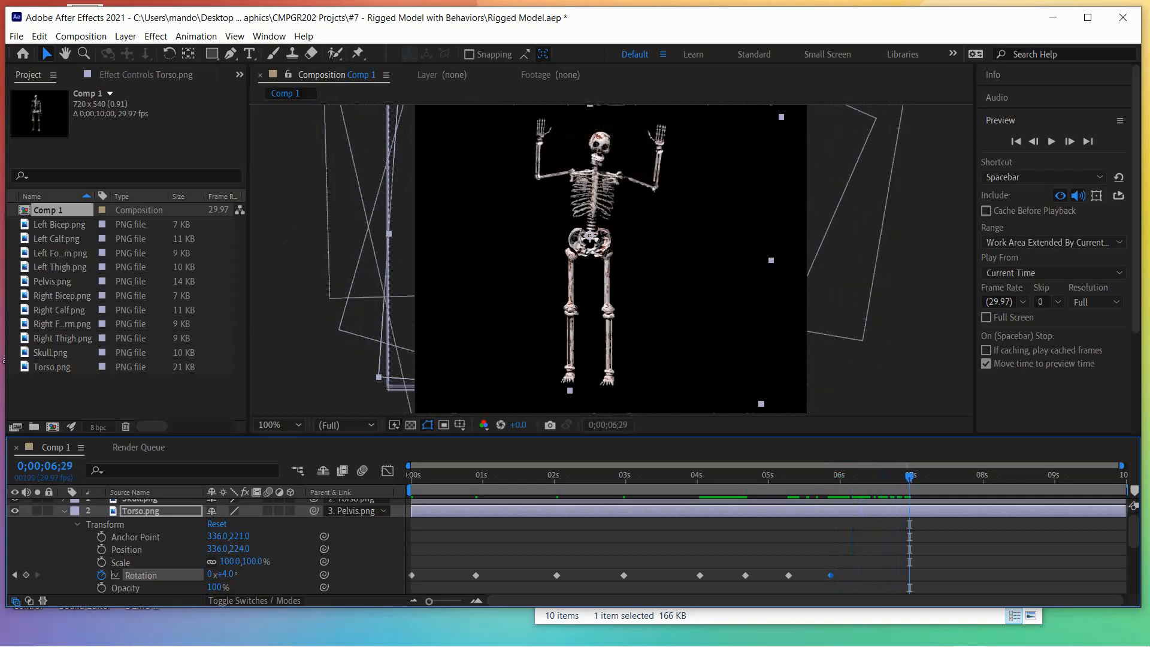
{"action": "left_click_drag", "start_coordinate": [226, 574], "coordinate": [221, 573]}
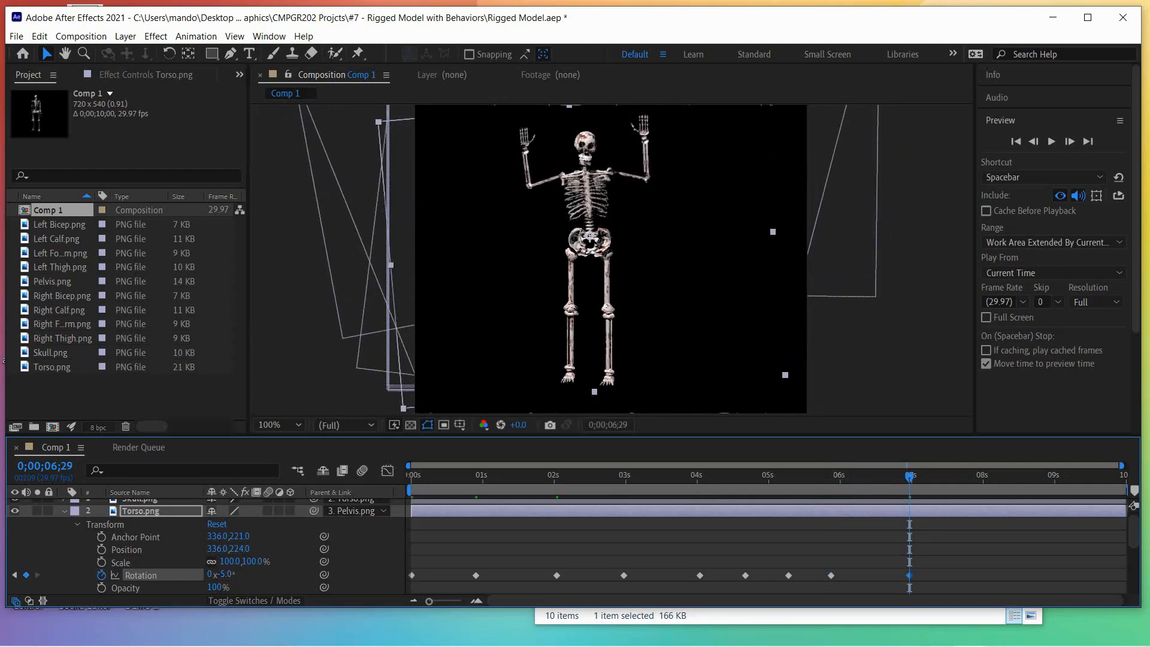
{"action": "key", "text": "space"}
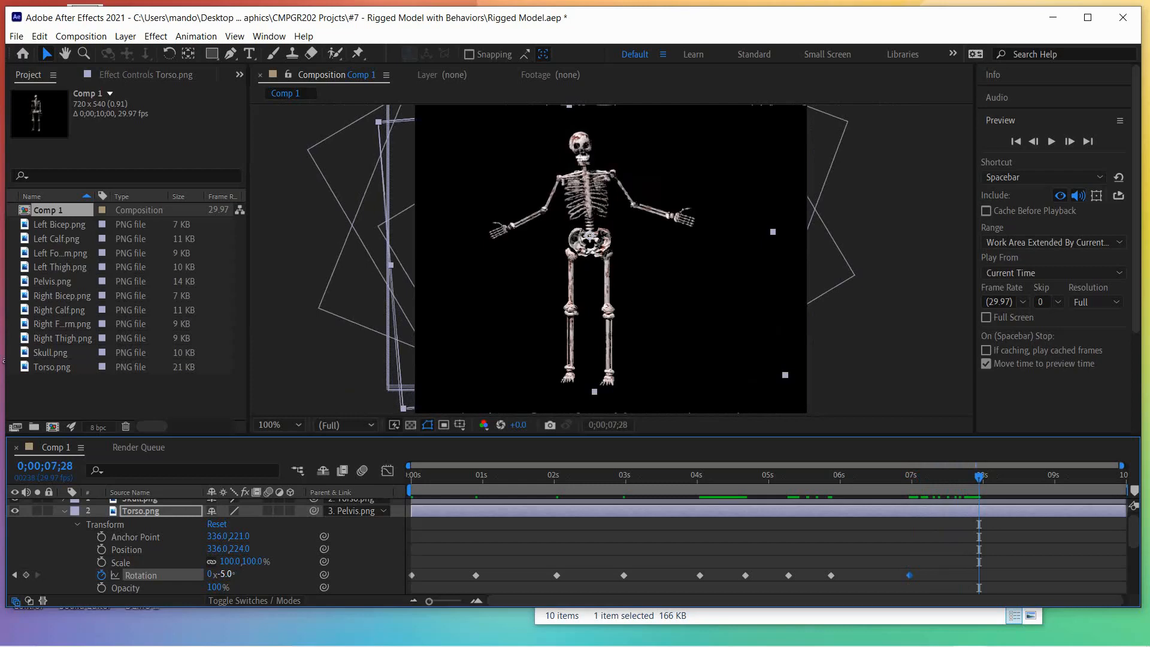
{"action": "left_click_drag", "start_coordinate": [225, 574], "coordinate": [230, 574]}
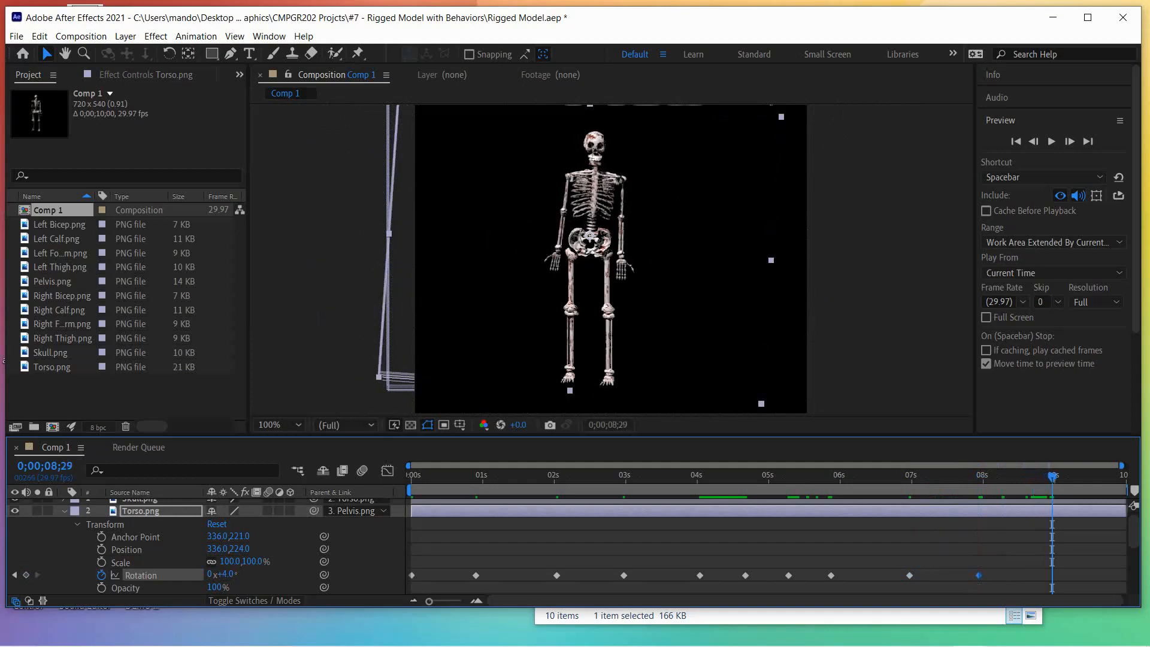
Tilt the Torso to a rotation of -5° at 0;00;08;29.
{"action": "left_click_drag", "start_coordinate": [225, 574], "coordinate": [222, 574]}
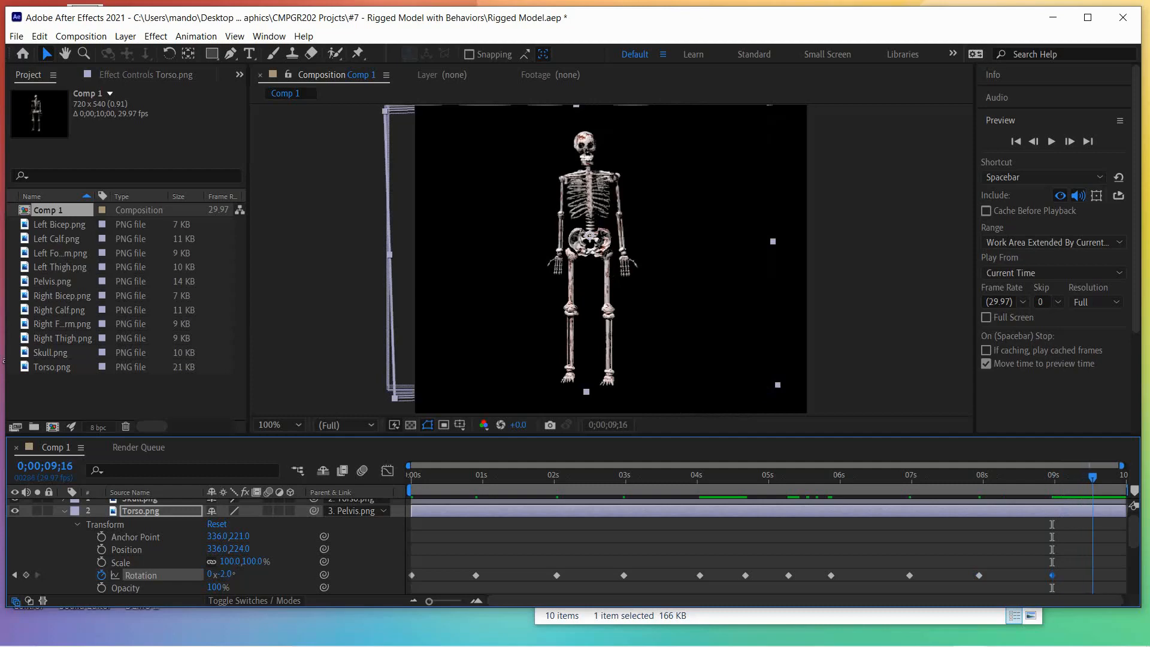
{"action": "left_click_drag", "start_coordinate": [1093, 477], "coordinate": [1052, 477]}
{"action": "left_click_drag", "start_coordinate": [225, 574], "coordinate": [224, 574]}
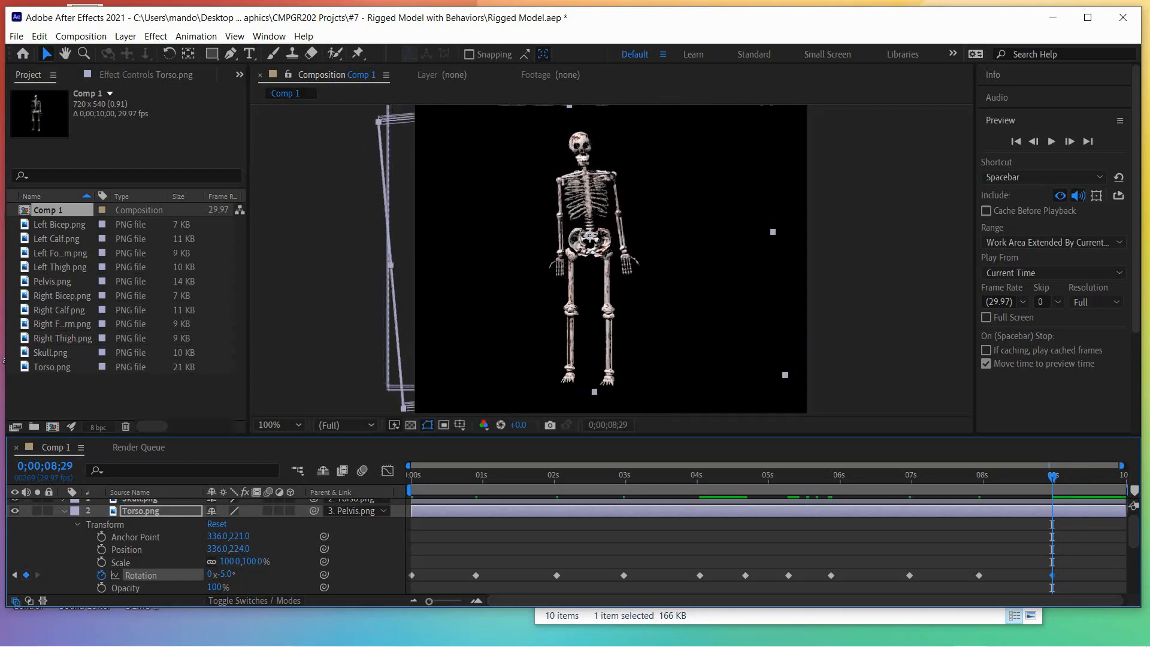
Return the Torso to 0° rotation at 0;00;09;29 by pasting the copied first Rotation keyframe.
{"action": "left_click_drag", "start_coordinate": [1052, 477], "coordinate": [1124, 477]}
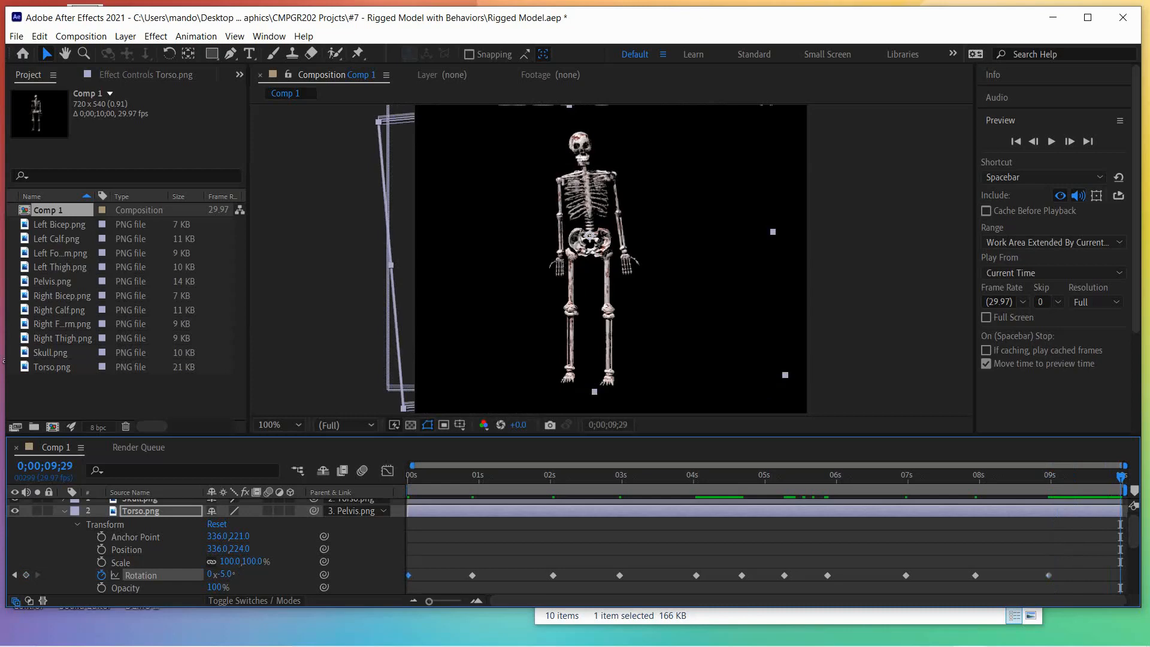
{"action": "key", "text": "ctrl+shift+a"}
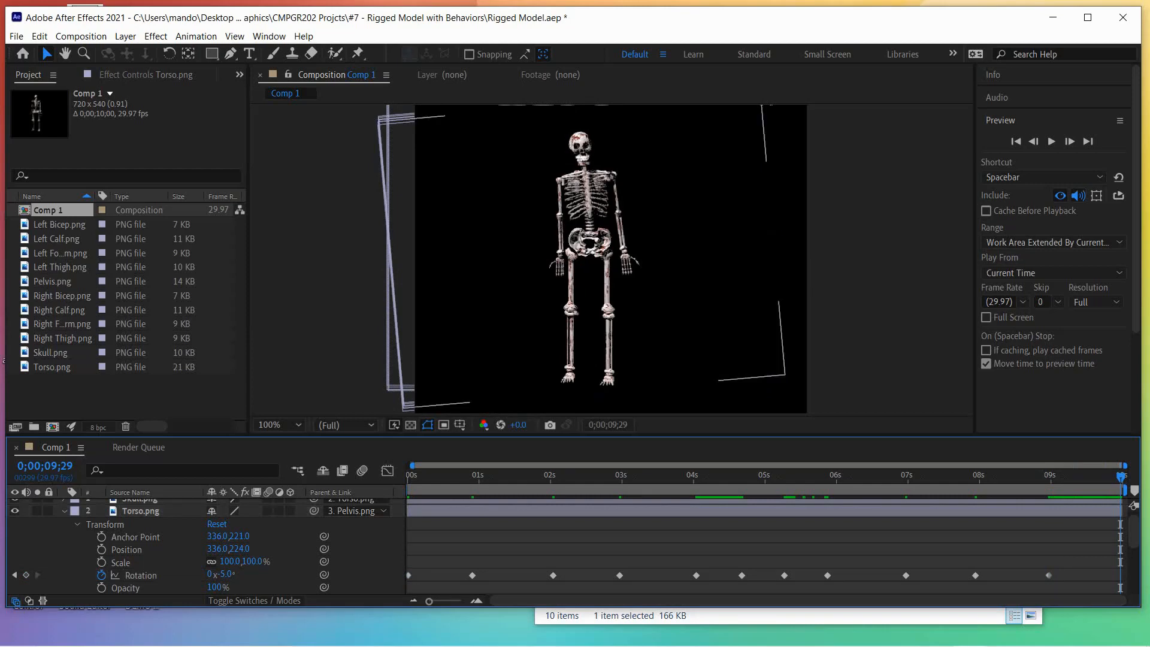
{"action": "left_click", "coordinate": [140, 575]}
{"action": "key", "text": "ctrl+v"}
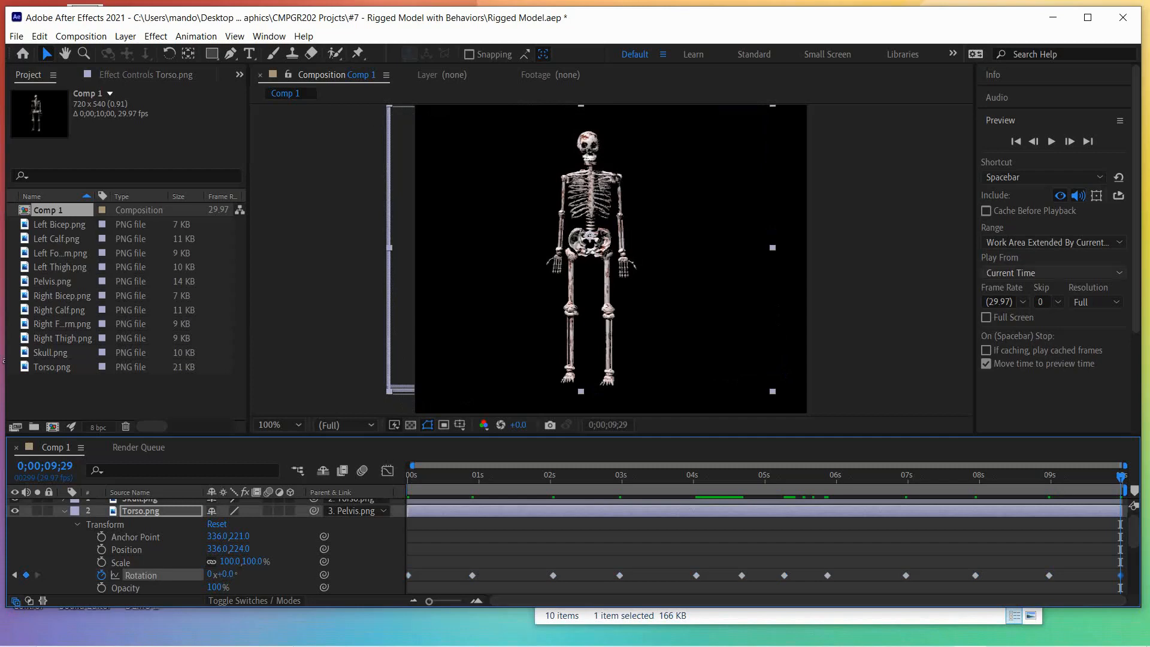
Play the animation from the first frame to review how the torso tilts match the arm and leg movements.
{"action": "left_click", "coordinate": [1016, 141]}
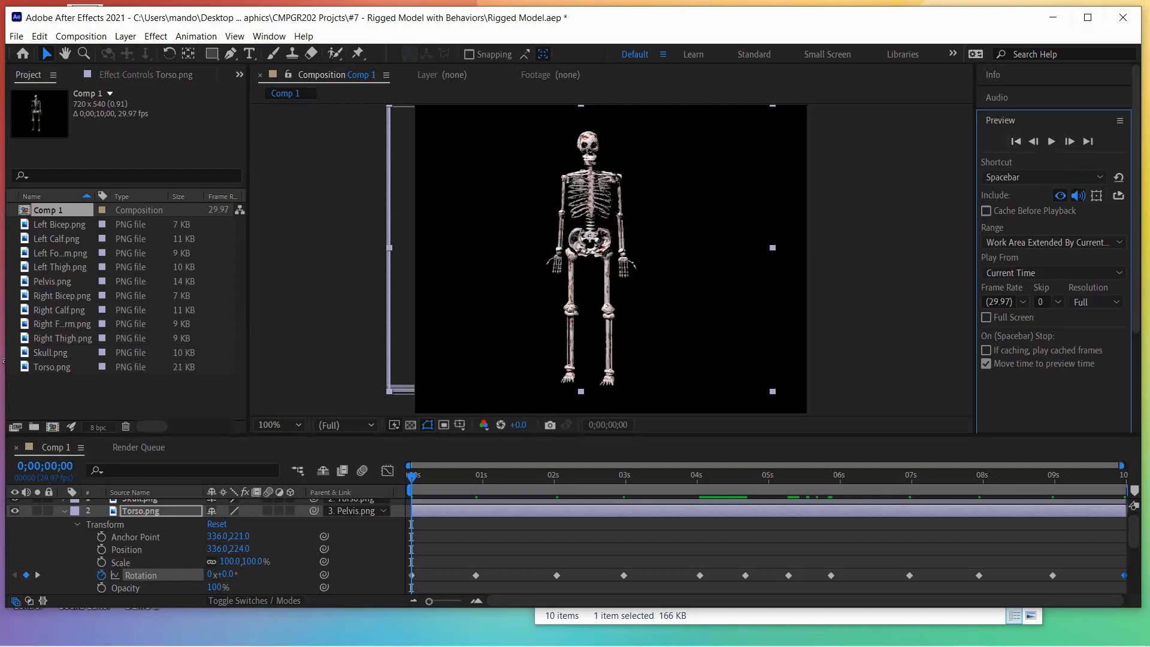
{"action": "left_click", "coordinate": [1052, 141]}
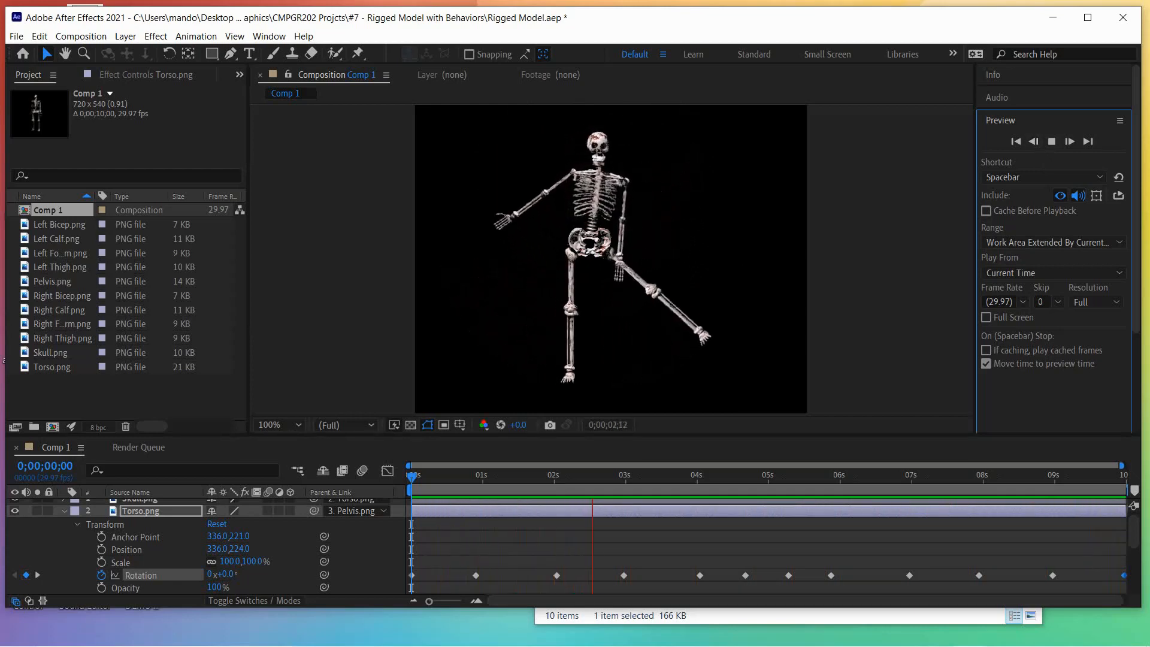
{"action": "key", "text": "space"}
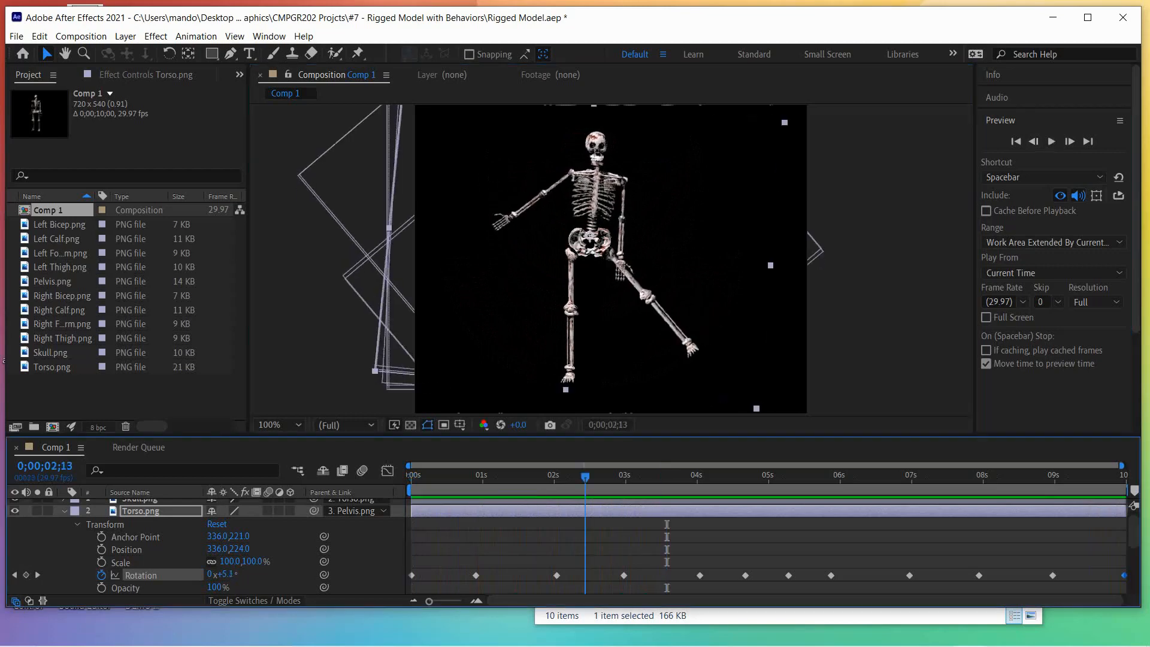
{"action": "key", "text": "Home"}
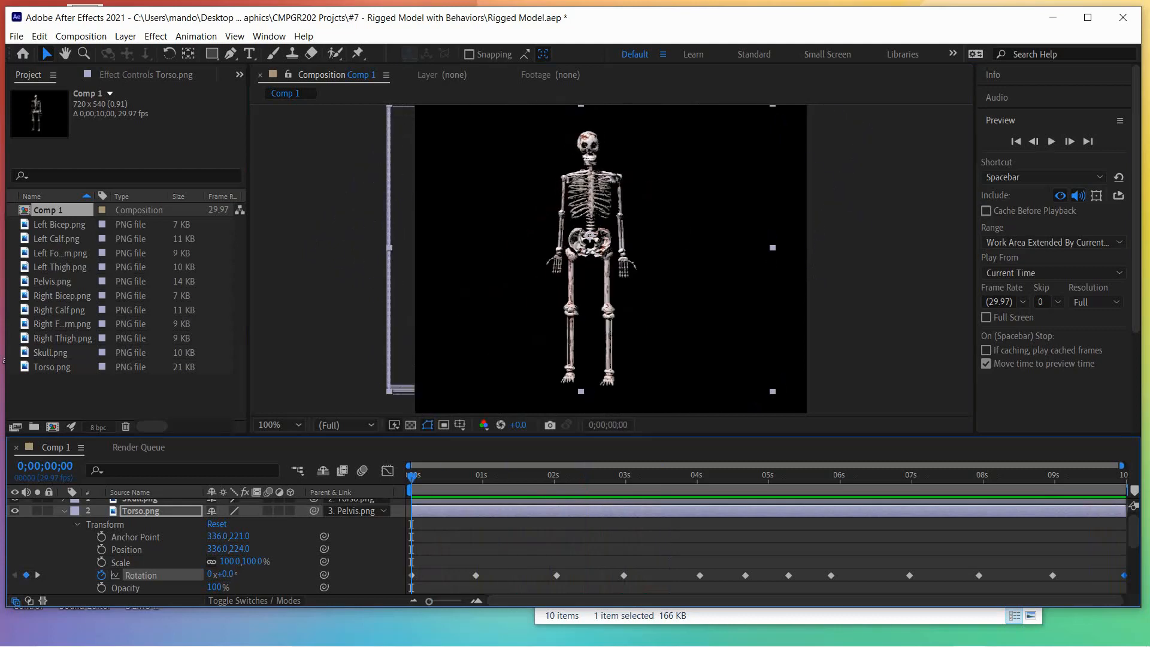
{"action": "key", "text": "space"}
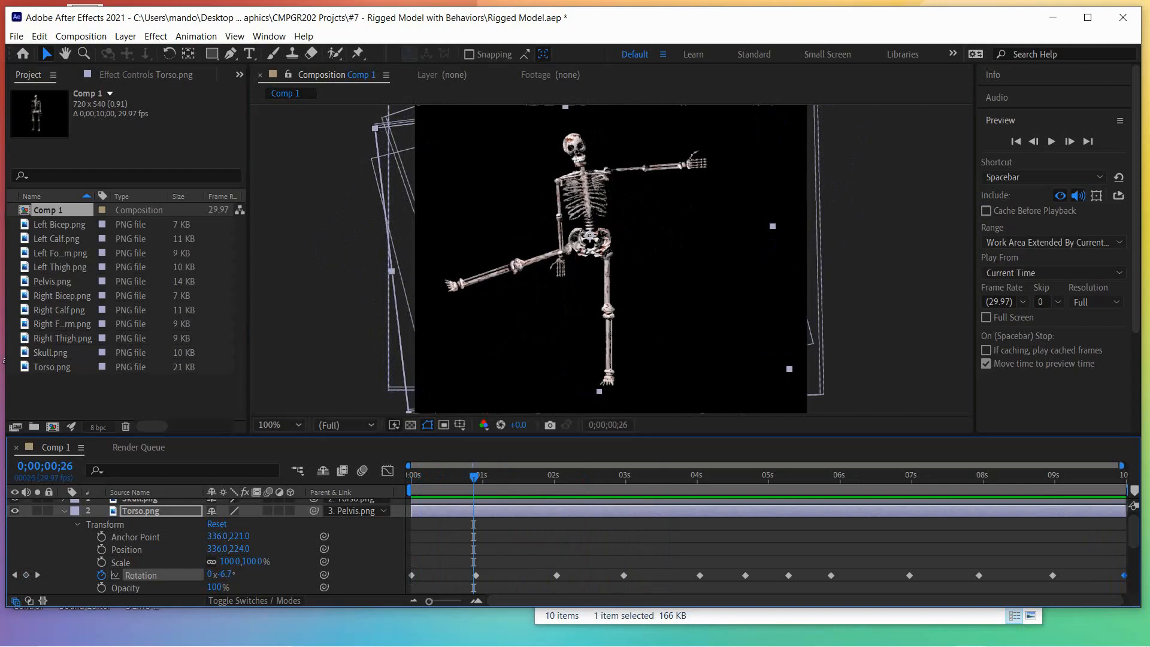
{"action": "key", "text": "space"}
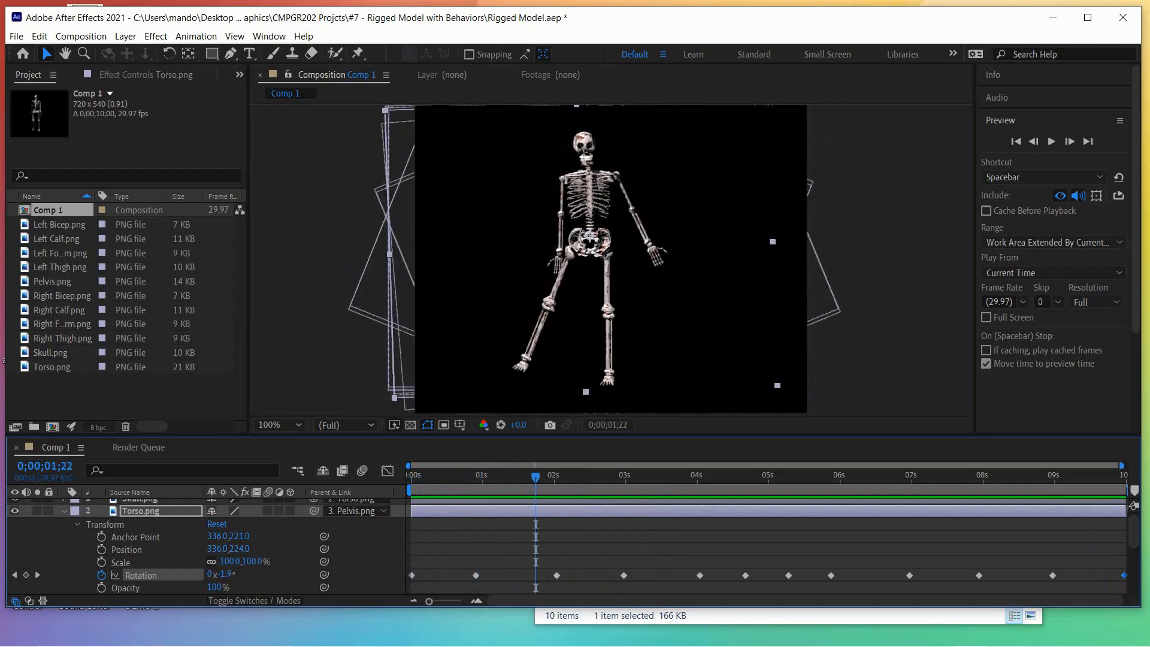